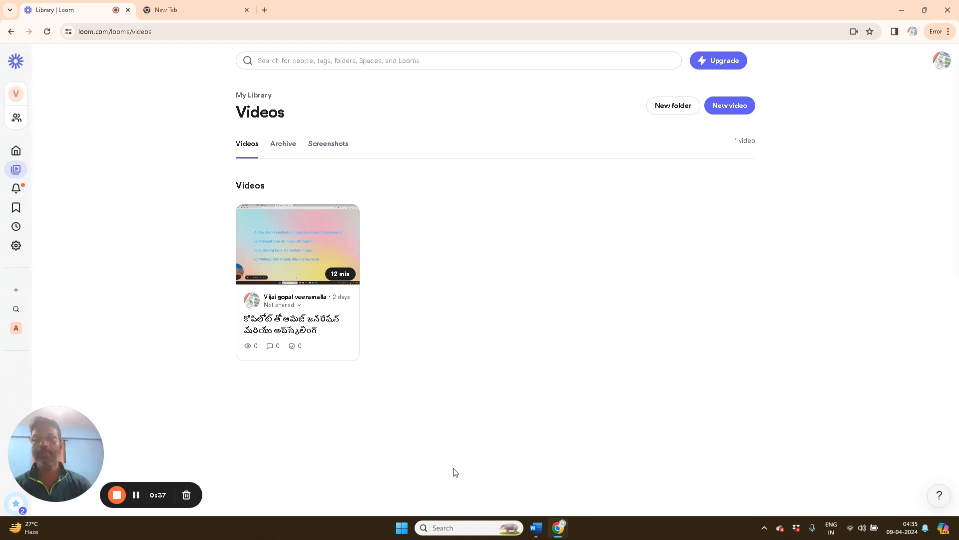
# Switch from the Loom video library to the new tab showing Google's start page
pyautogui.click(218, 14)
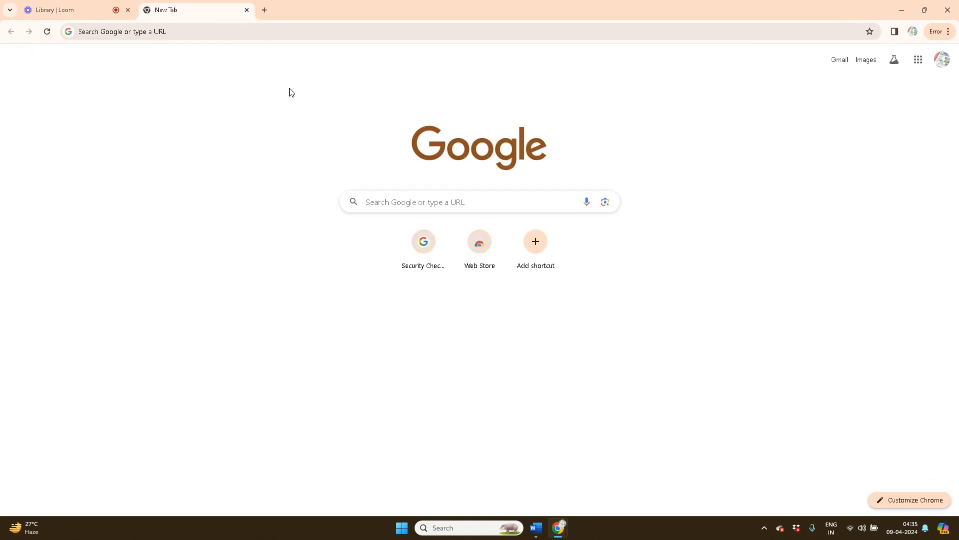
# Search Google for 'gravity write' and open the GravityWrite homepage at gravitywrite.com
pyautogui.click(238, 30)
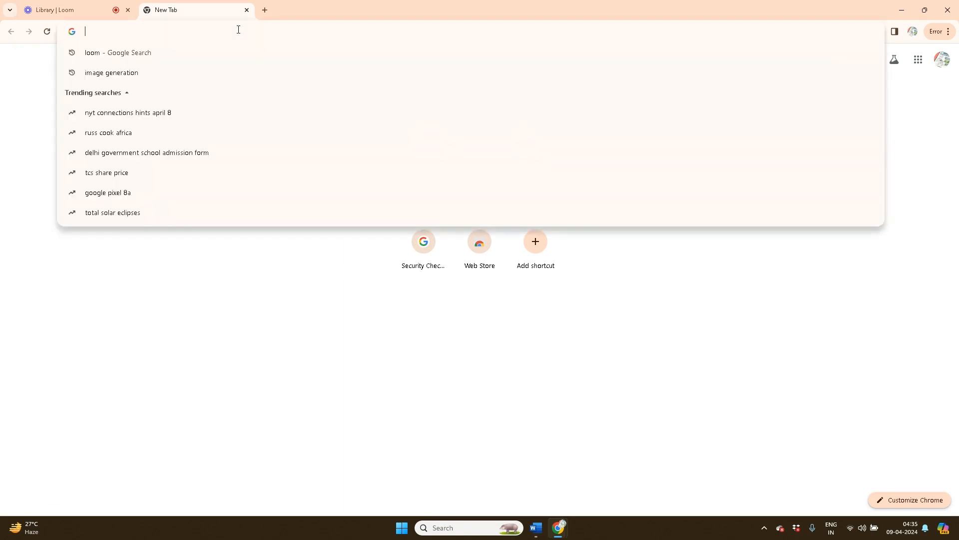
pyautogui.write('graviti')
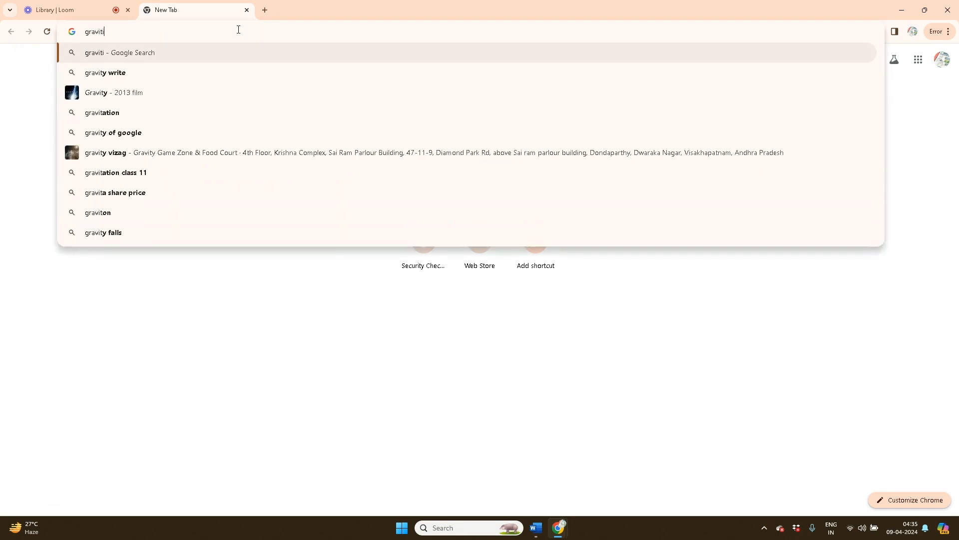
pyautogui.press('BackSpace')
pyautogui.write('y ')
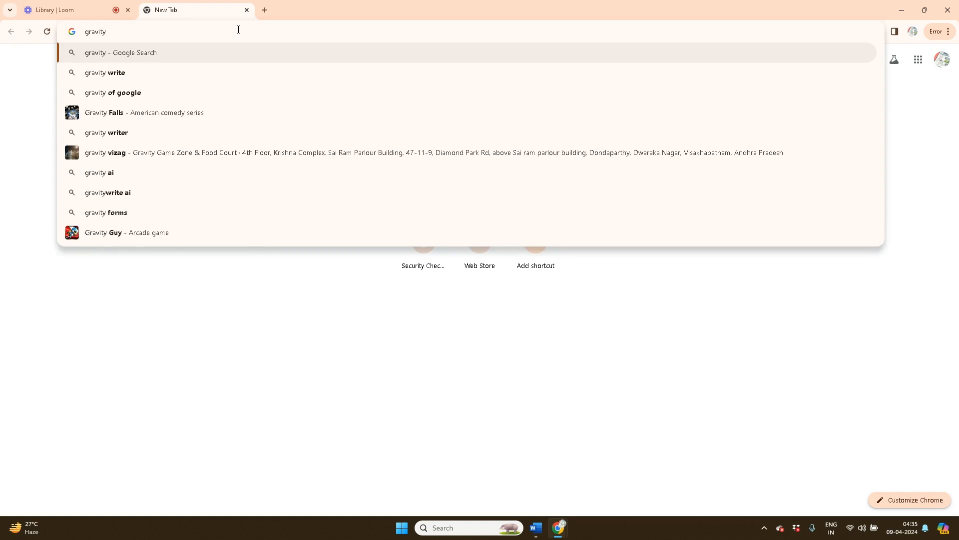
pyautogui.write('write')
pyautogui.press('Return')
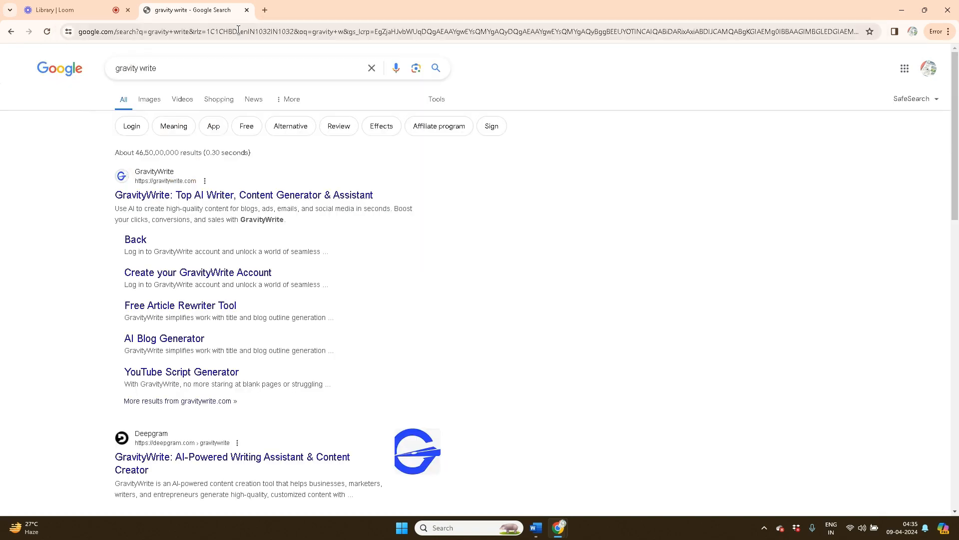
pyautogui.click(174, 198)
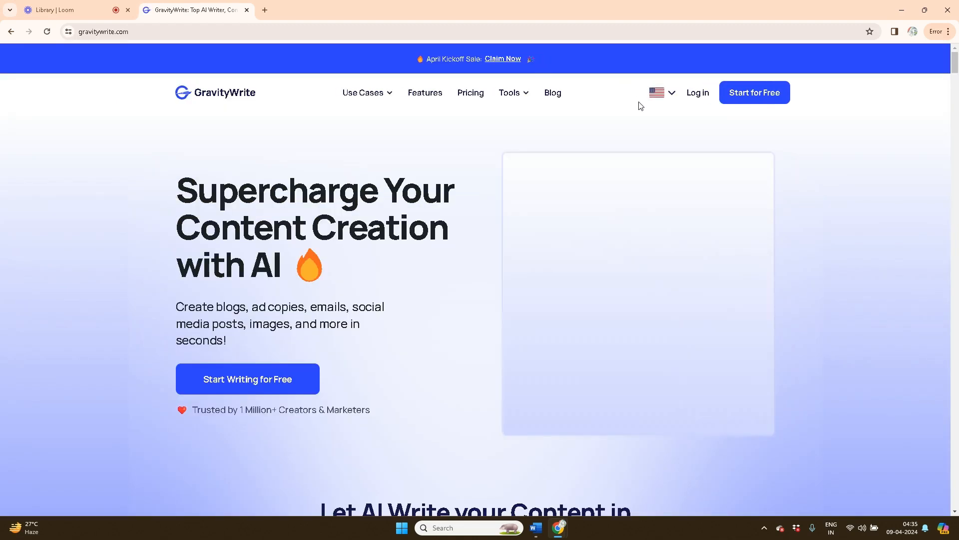
# Sign up for GravityWrite free with a Google account, then reload the stalled dashboard
pyautogui.click(755, 100)
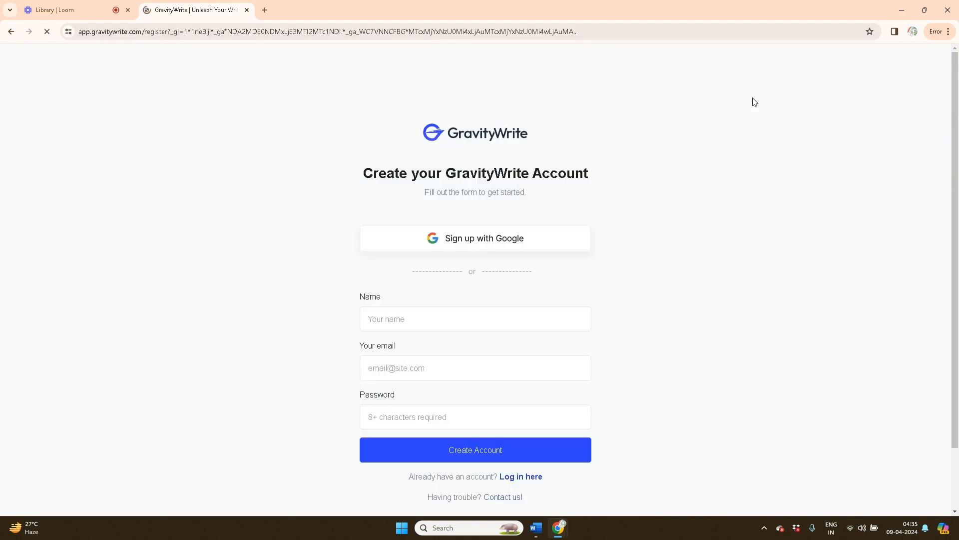
pyautogui.click(486, 248)
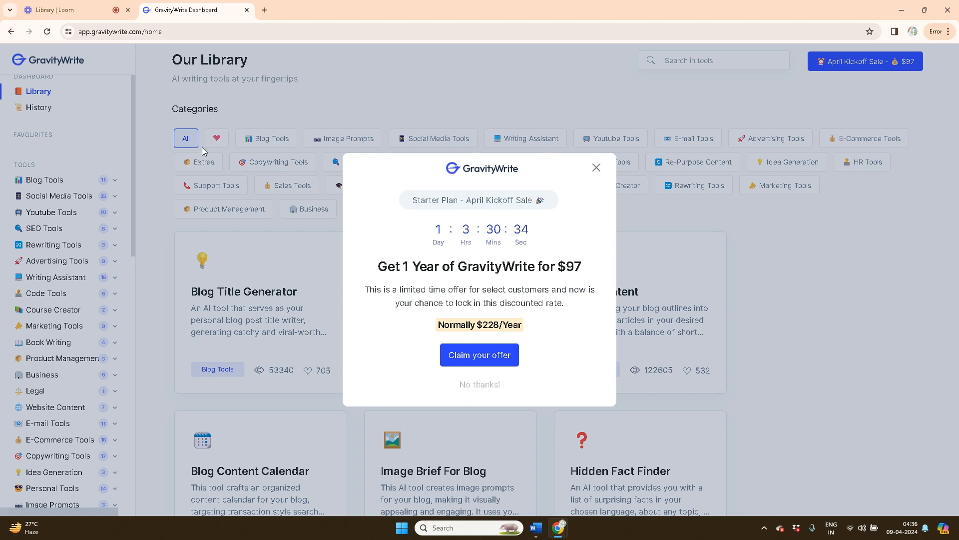
pyautogui.click(47, 32)
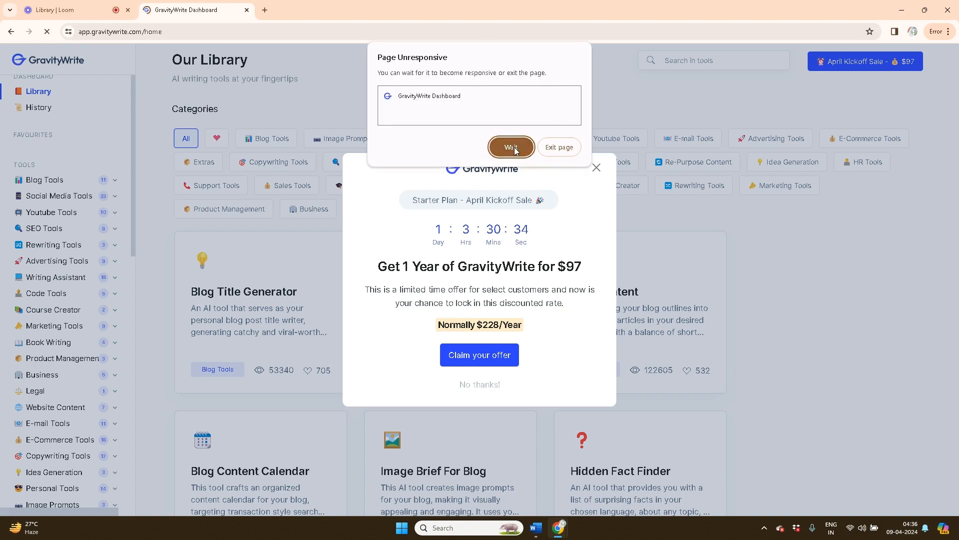
# Exit the crashed page, search 'gravitywrite' again, and reopen the homepage's free sign-up
pyautogui.click(559, 153)
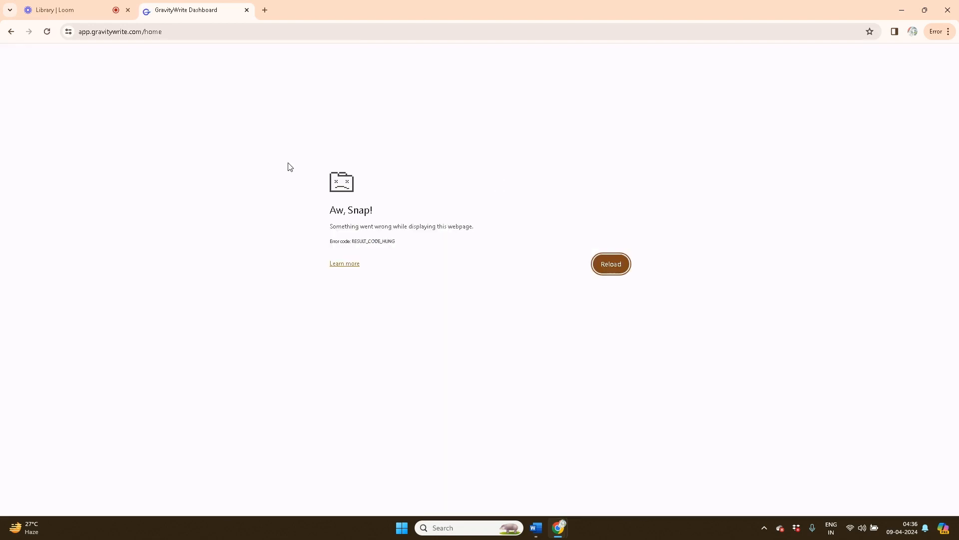
pyautogui.click(163, 37)
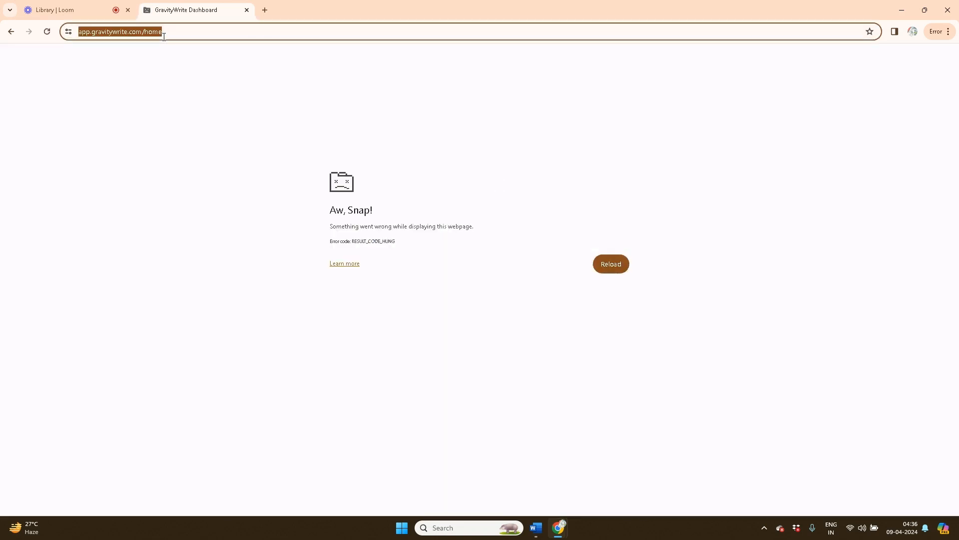
pyautogui.press('BackSpace')
pyautogui.write('gravity')
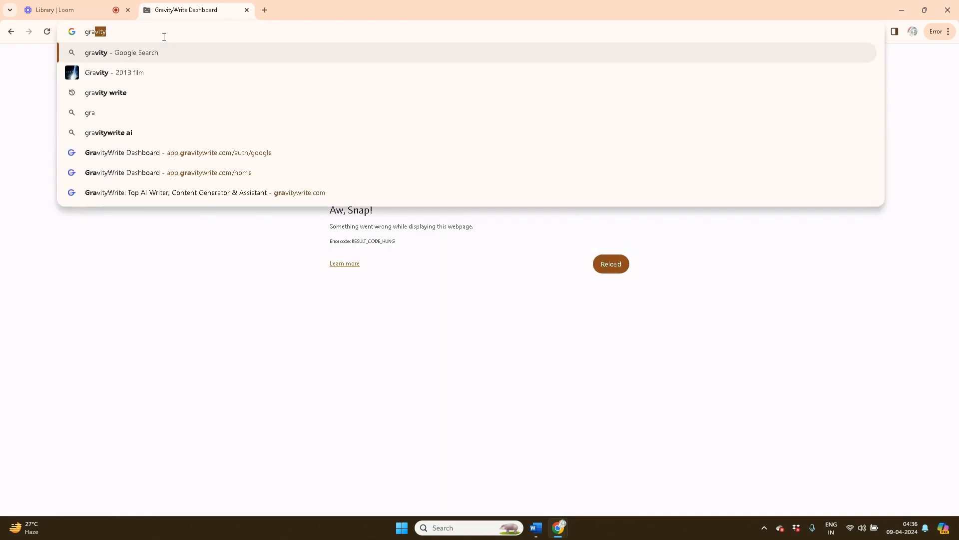
pyautogui.write('write')
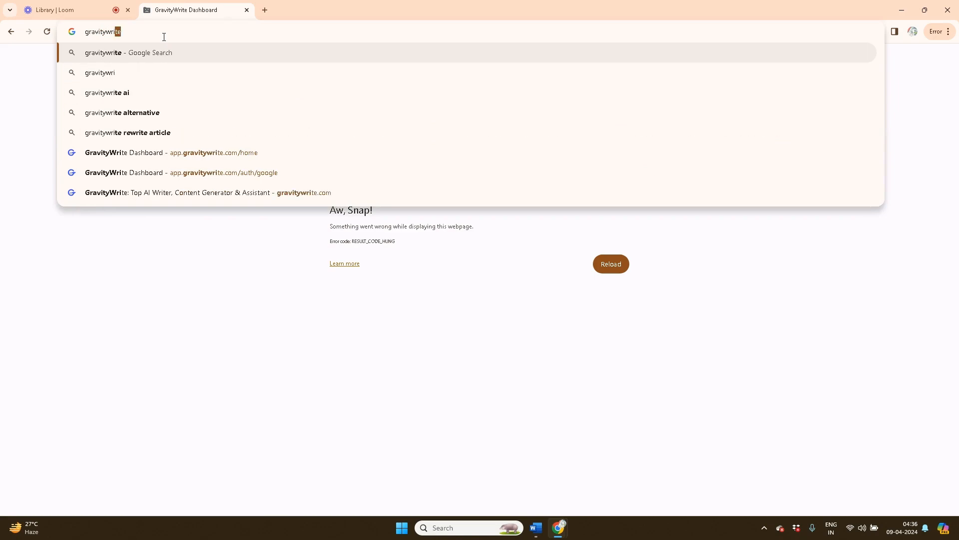
pyautogui.press('Return')
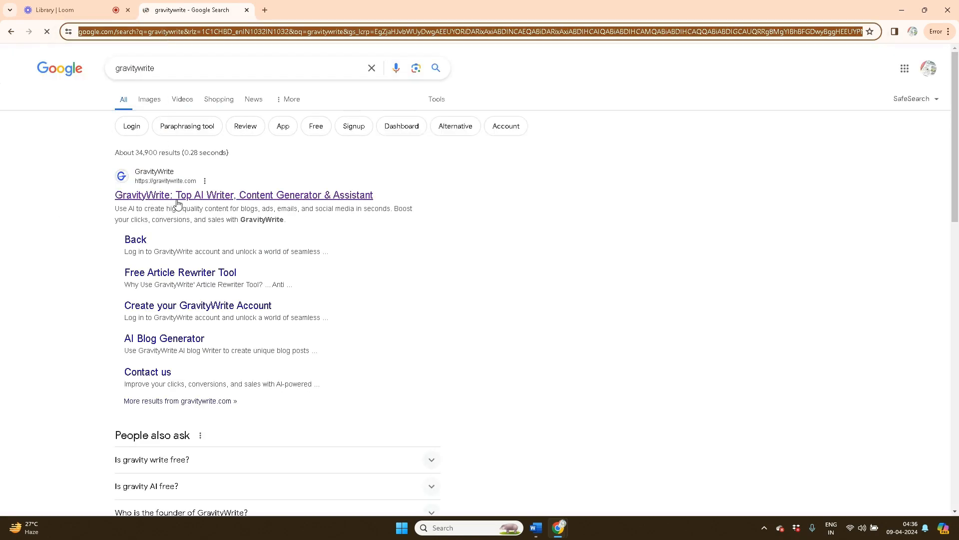
pyautogui.click(178, 195)
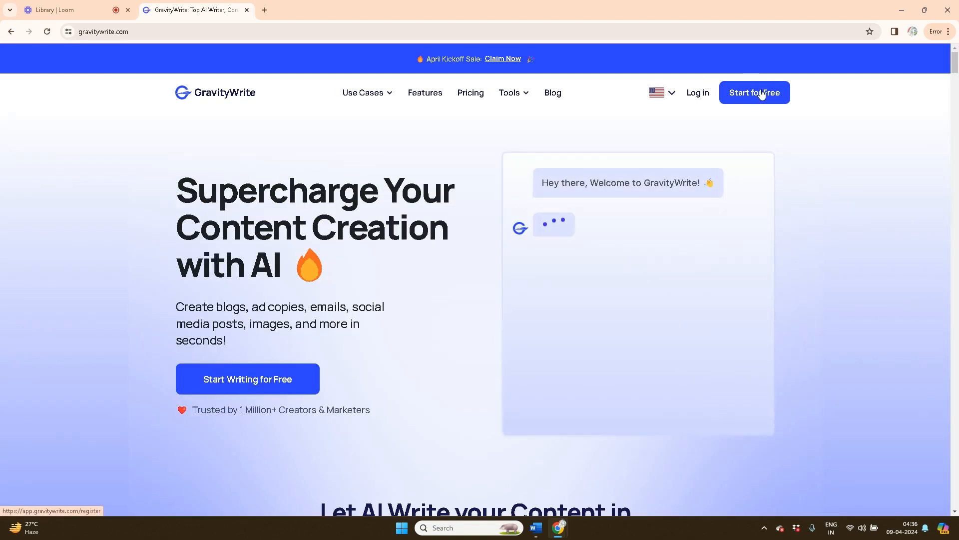
pyautogui.click(762, 93)
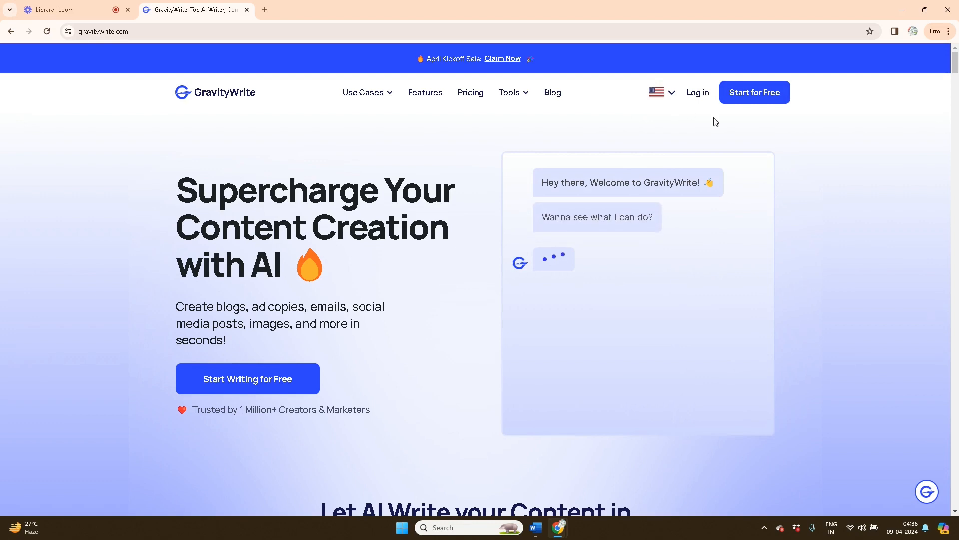
# Enter the dashboard, close the sale offer and welcome dialog, and expand Blog Tools
pyautogui.click(759, 97)
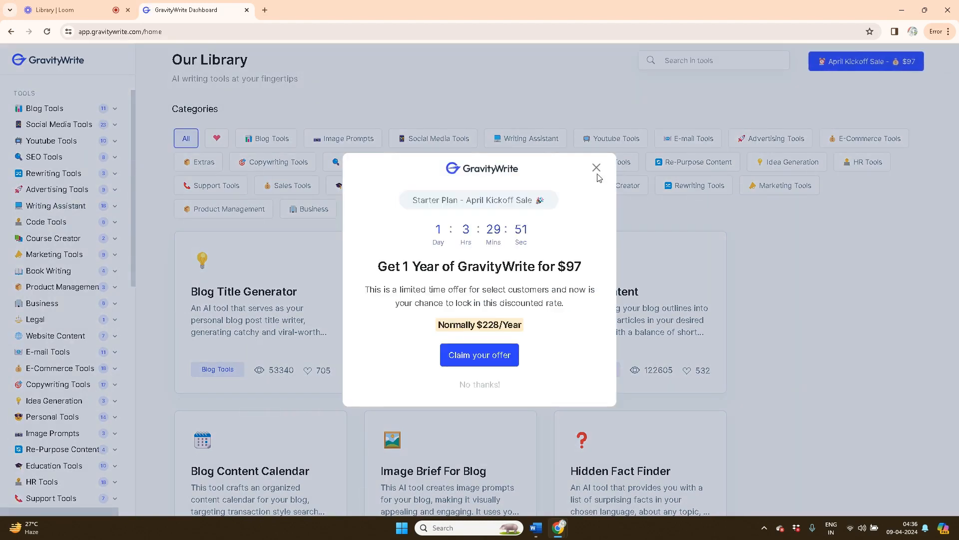
pyautogui.click(596, 167)
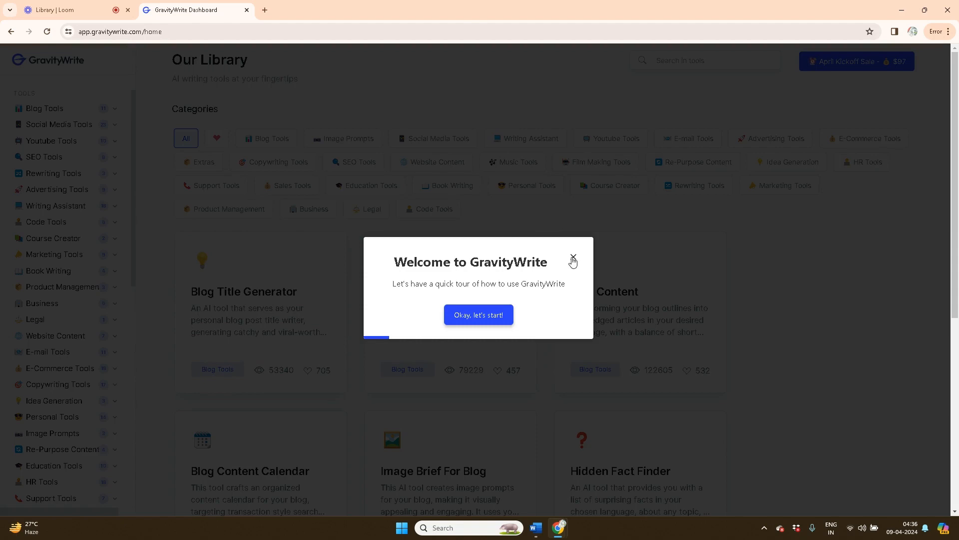
pyautogui.click(573, 258)
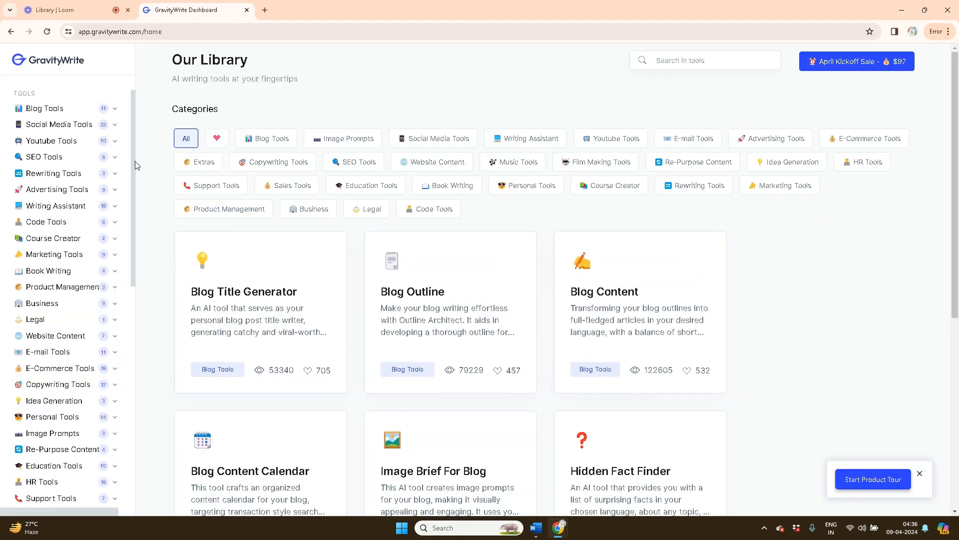
pyautogui.scroll(-3, 132, 172)
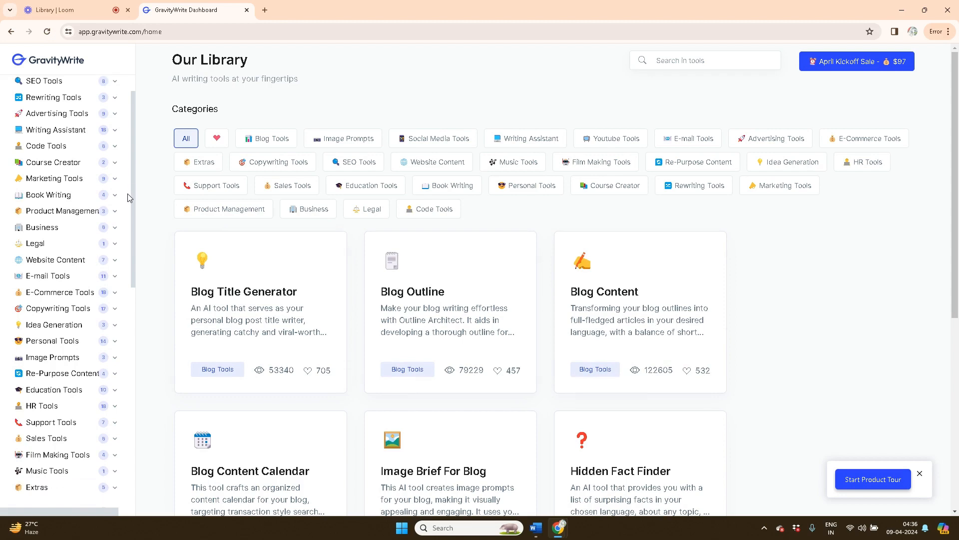
pyautogui.scroll(3, 128, 180)
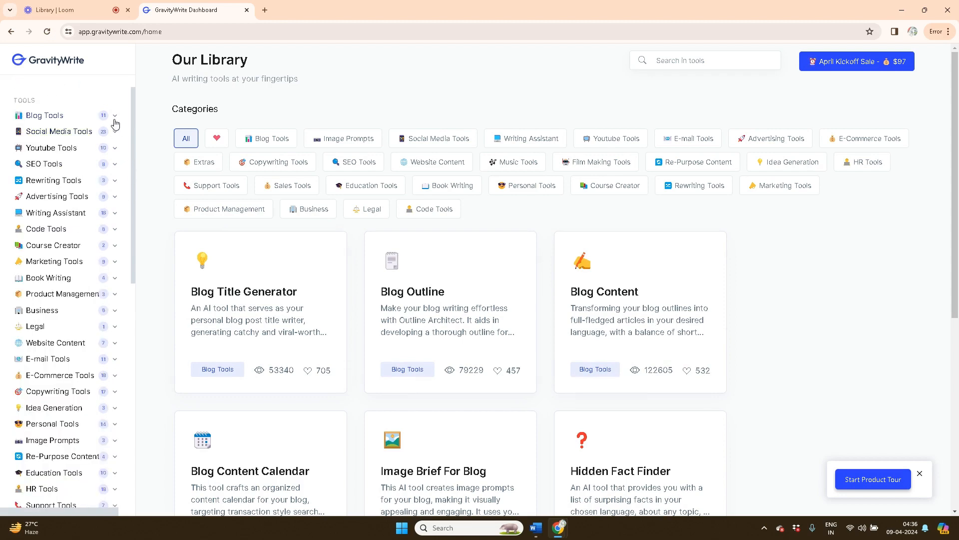
pyautogui.click(115, 118)
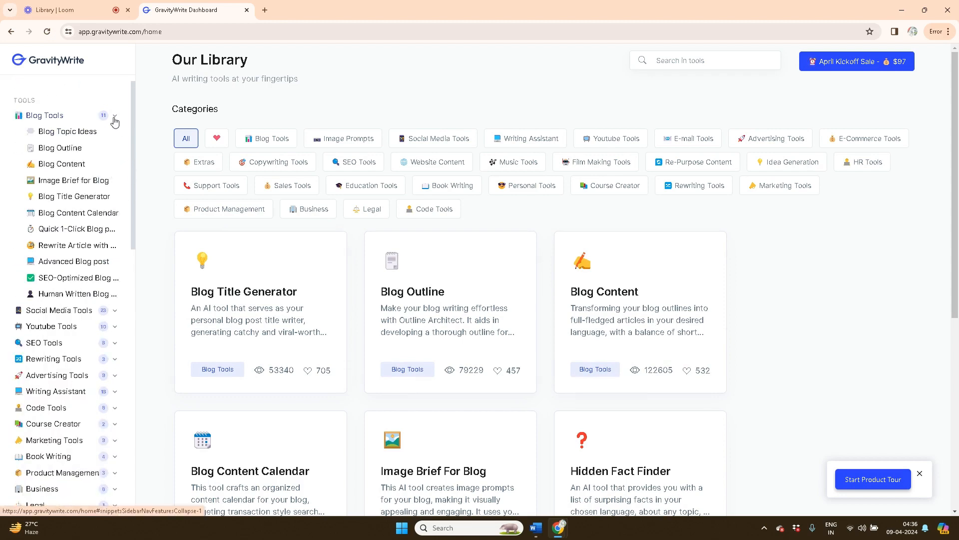
# Request 3 titles in Blog Title Generator for 'Write a blog using AI tools i.e Gravity Write and Bluewillow appilications'
pyautogui.click(91, 202)
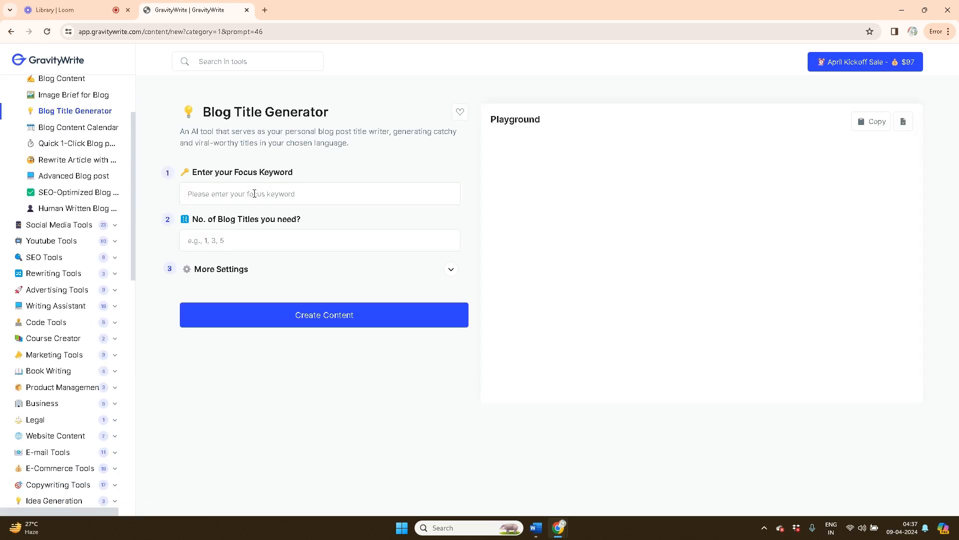
pyautogui.click(237, 244)
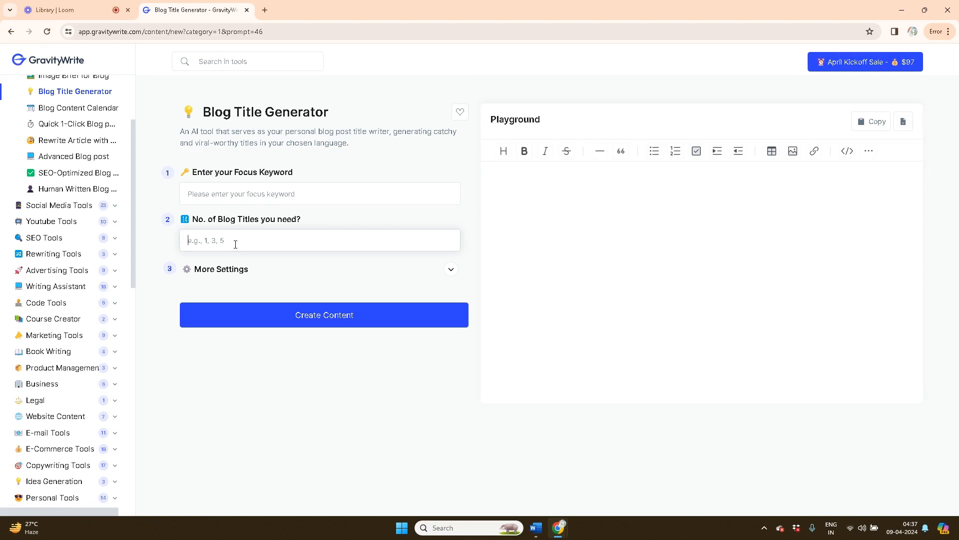
pyautogui.write('3')
pyautogui.click(229, 190)
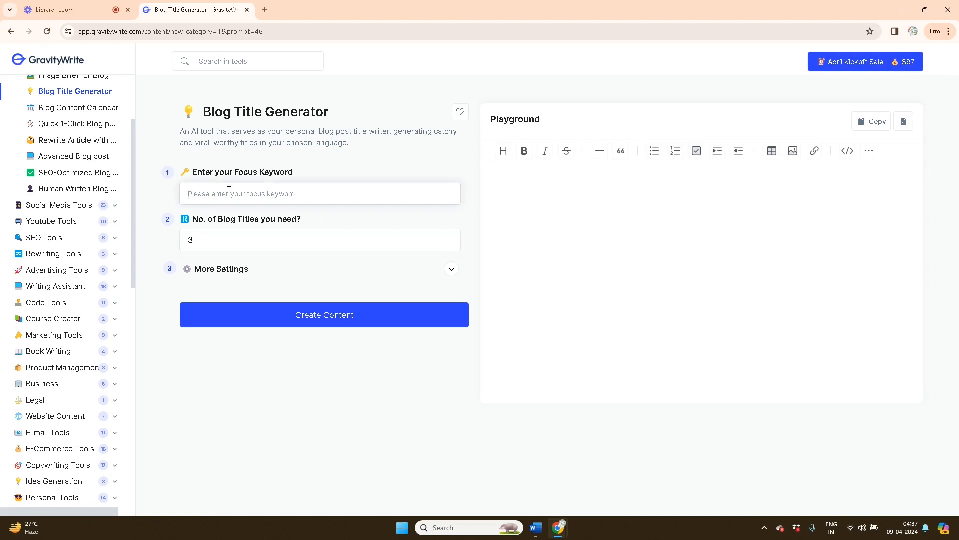
pyautogui.write('Write a blog using AI tools i.e Gravity W')
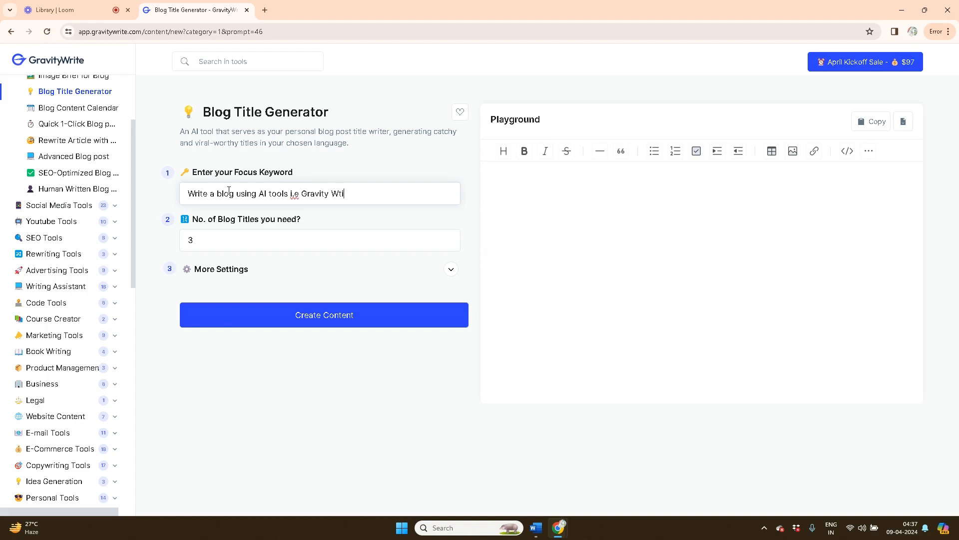
pyautogui.write('rite and Bluewillow app')
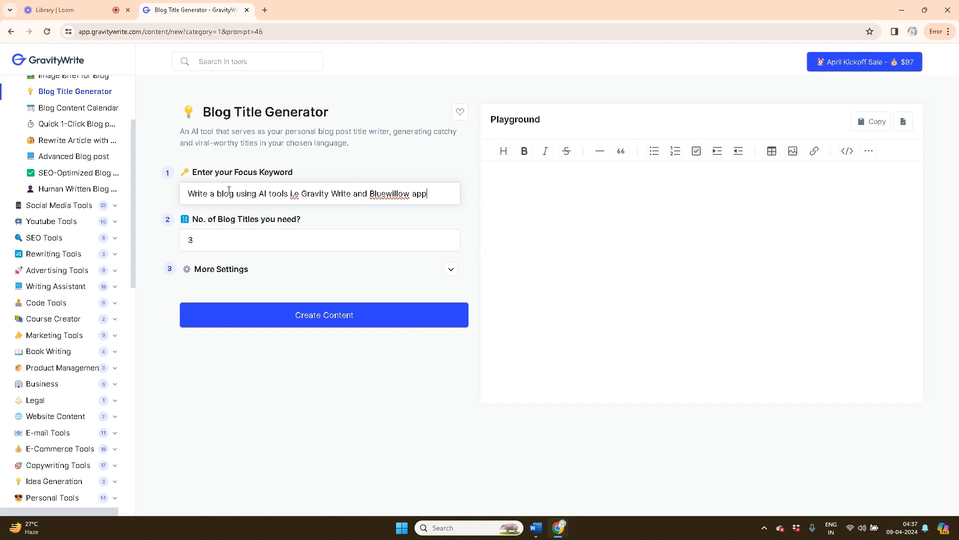
pyautogui.write('ilications')
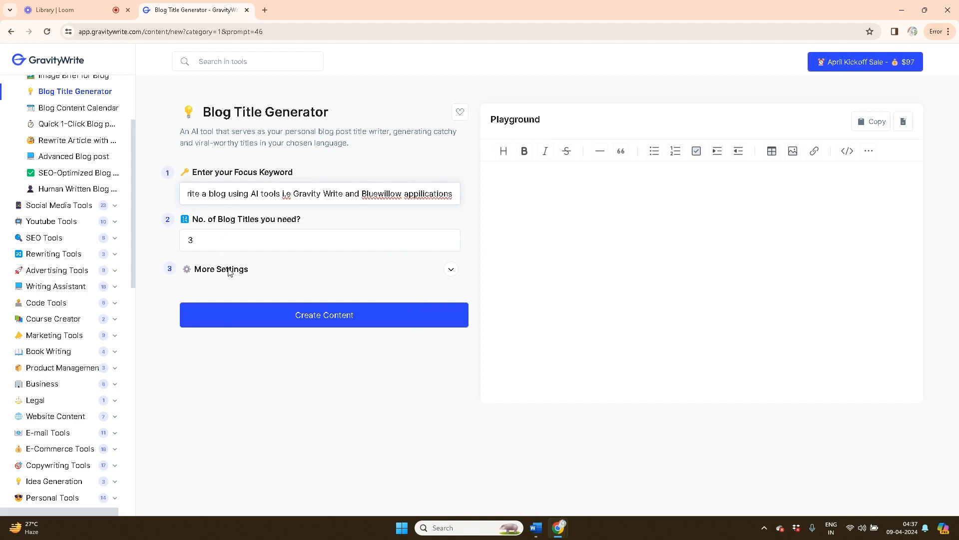
pyautogui.click(334, 320)
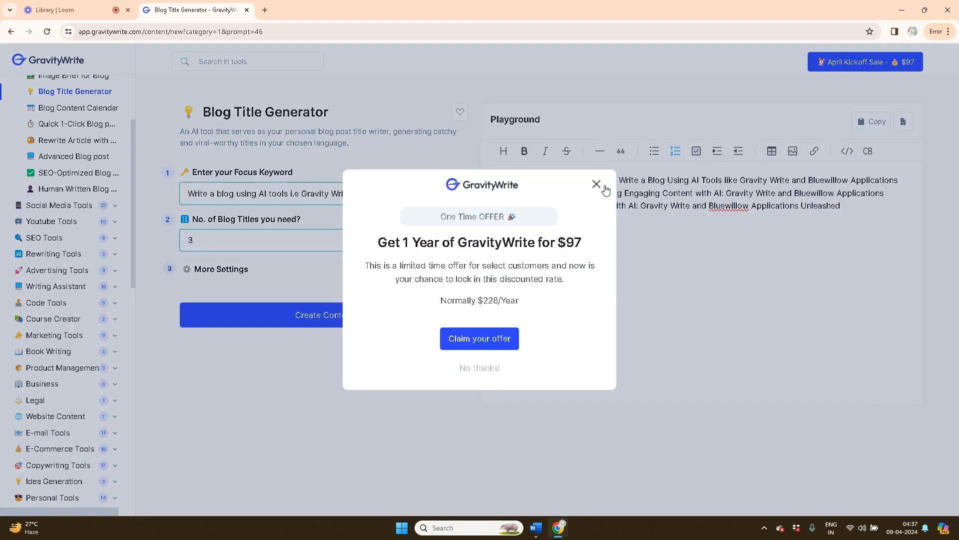
pyautogui.click(596, 184)
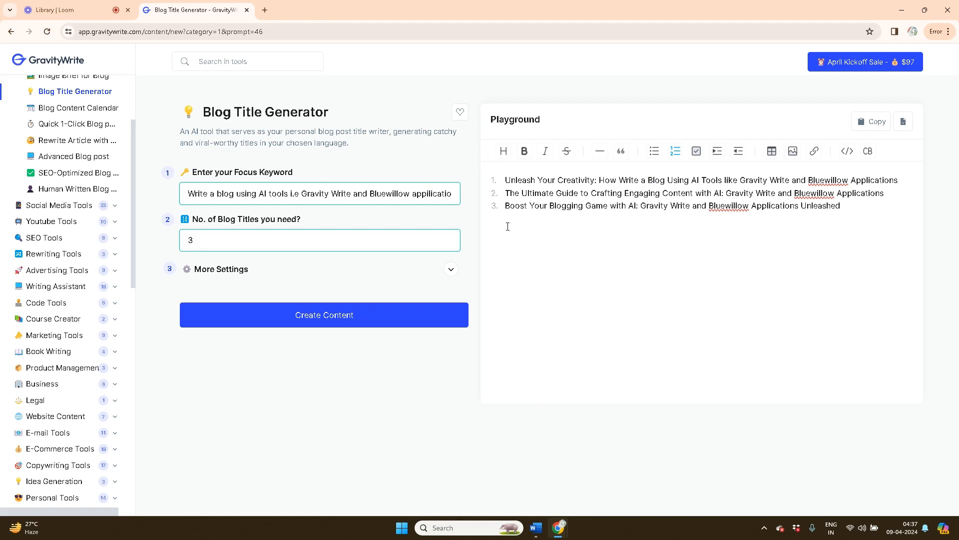
pyautogui.moveTo(505, 205); pyautogui.dragTo(847, 205)
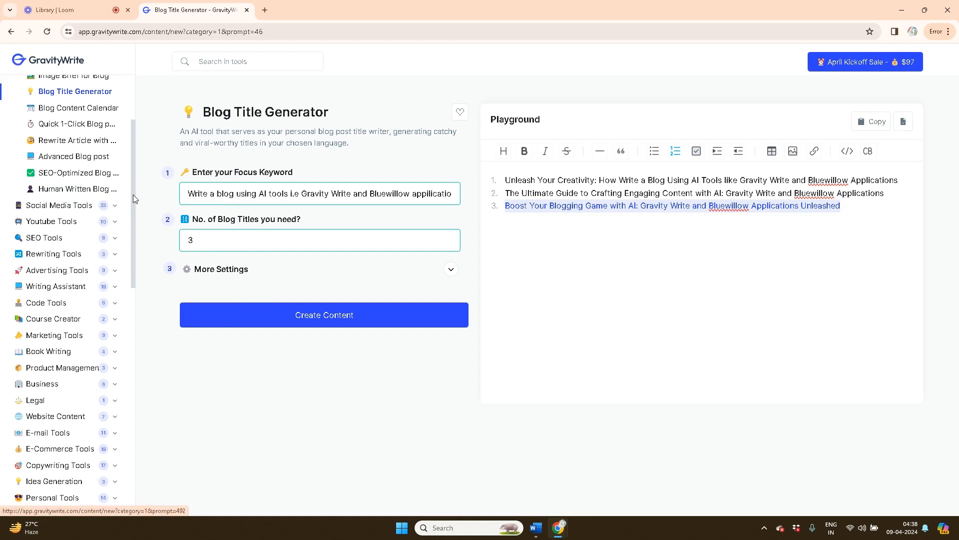
pyautogui.scroll(1, 133, 194)
pyautogui.scroll(3, 139, 151)
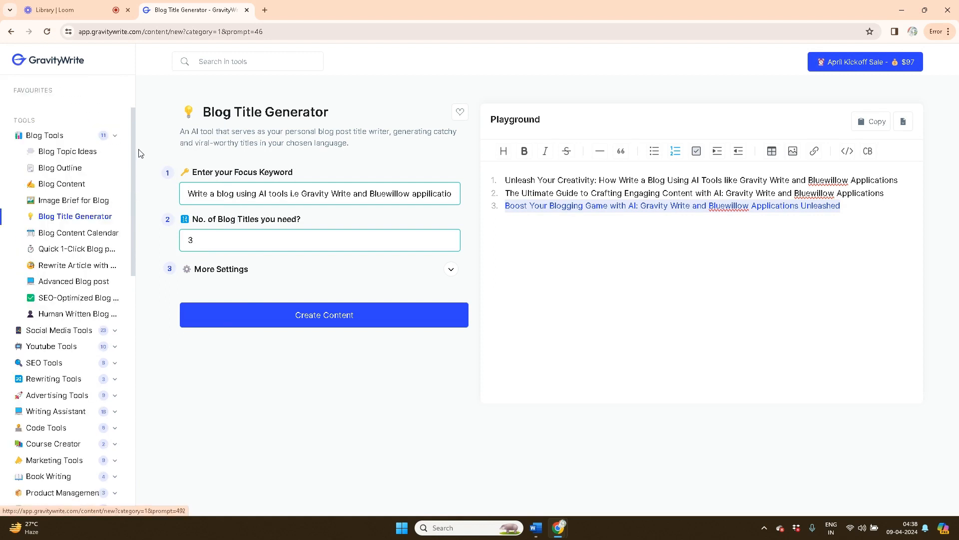
pyautogui.scroll(2, 138, 147)
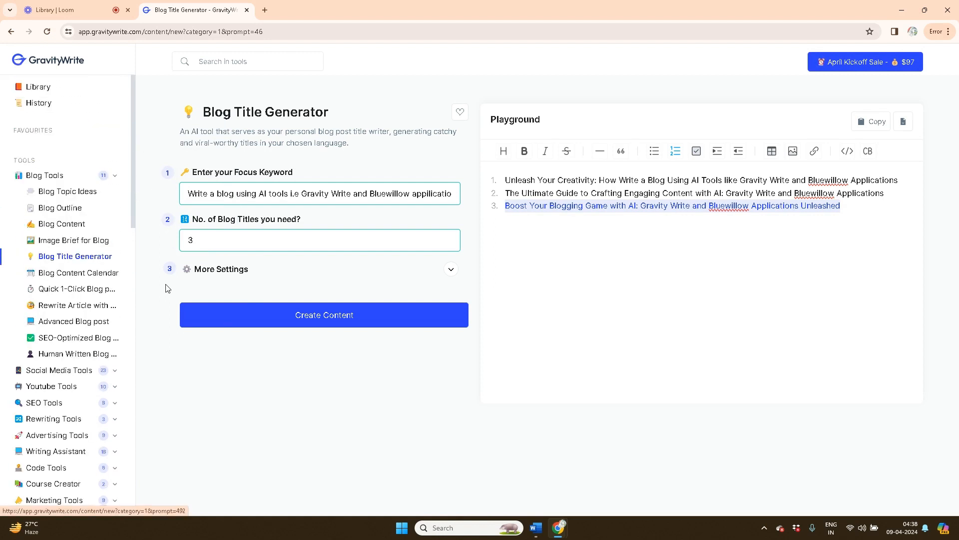
# Paste the chosen Boost Your Blogging Game title into Blog Outline and generate the outline
pyautogui.click(76, 208)
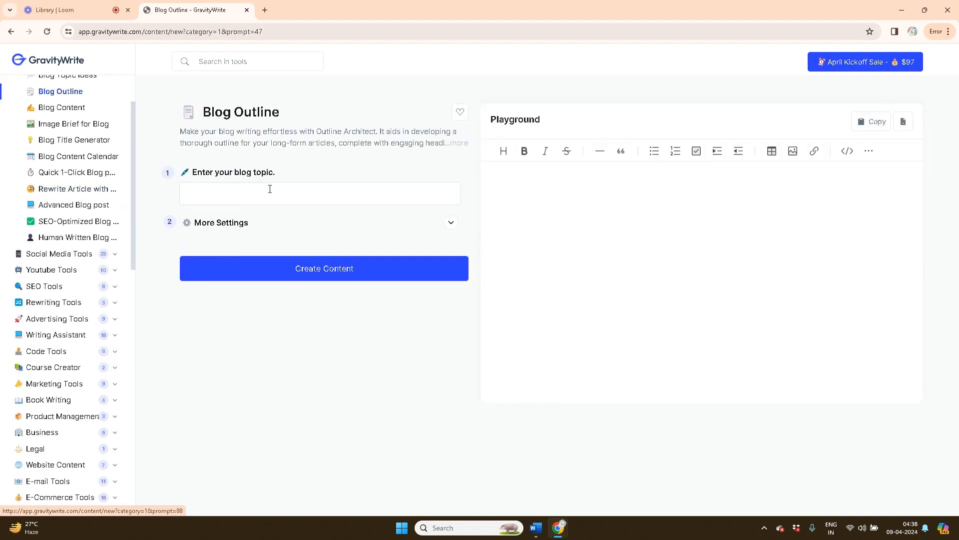
pyautogui.click(266, 192)
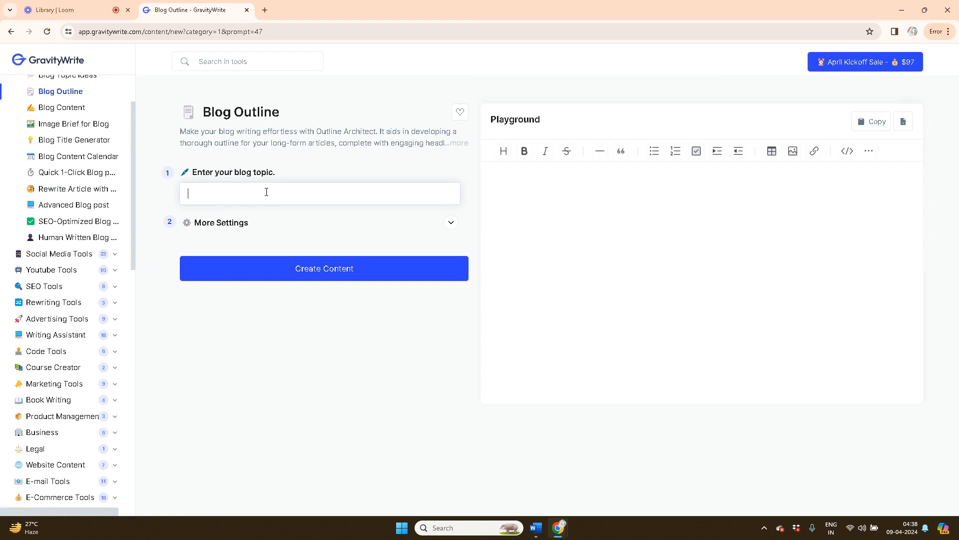
pyautogui.hotkey('ctrl', 'v')
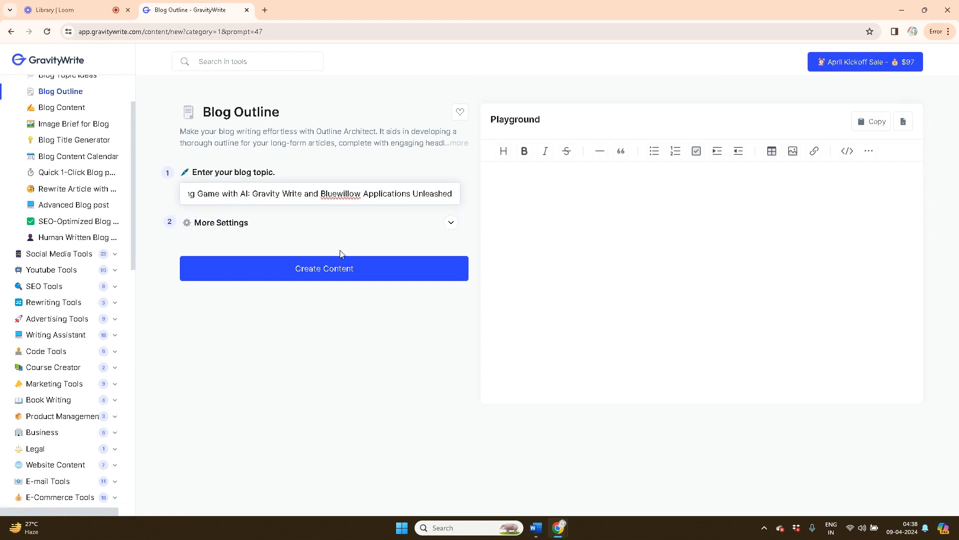
pyautogui.click(335, 271)
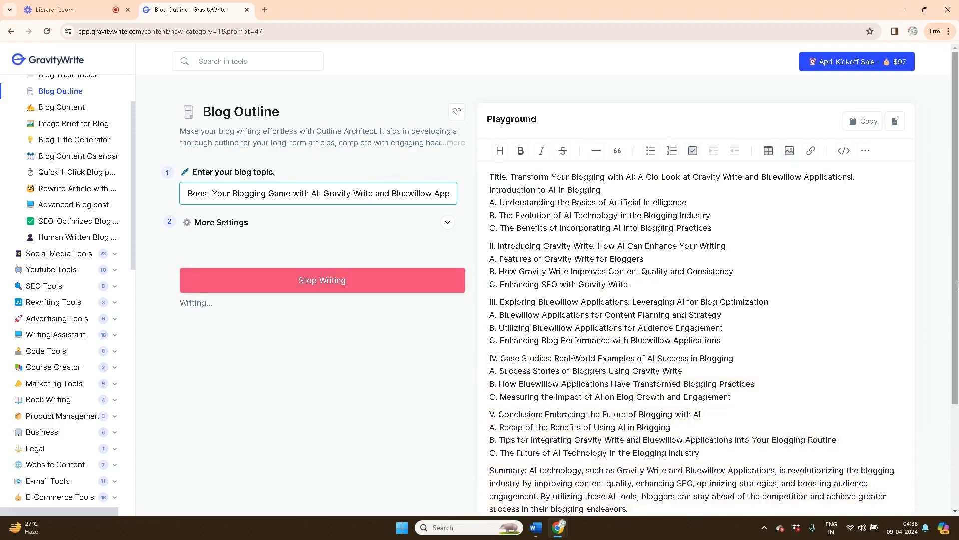
# Select and copy the entire generated outline, summary and FAQs
pyautogui.moveTo(954, 282); pyautogui.dragTo(957, 308)
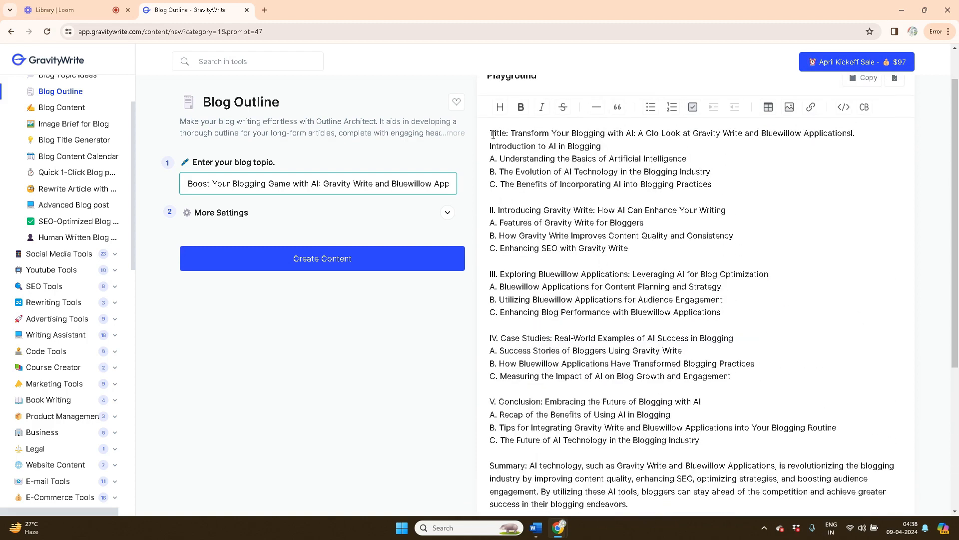
pyautogui.moveTo(491, 134); pyautogui.dragTo(813, 493)
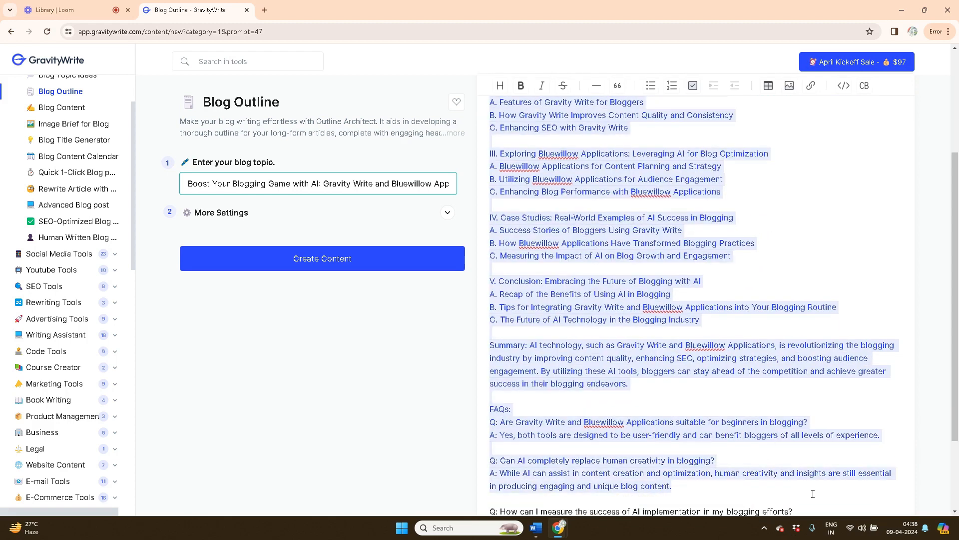
pyautogui.moveTo(956, 393); pyautogui.dragTo(958, 202)
pyautogui.click(864, 121)
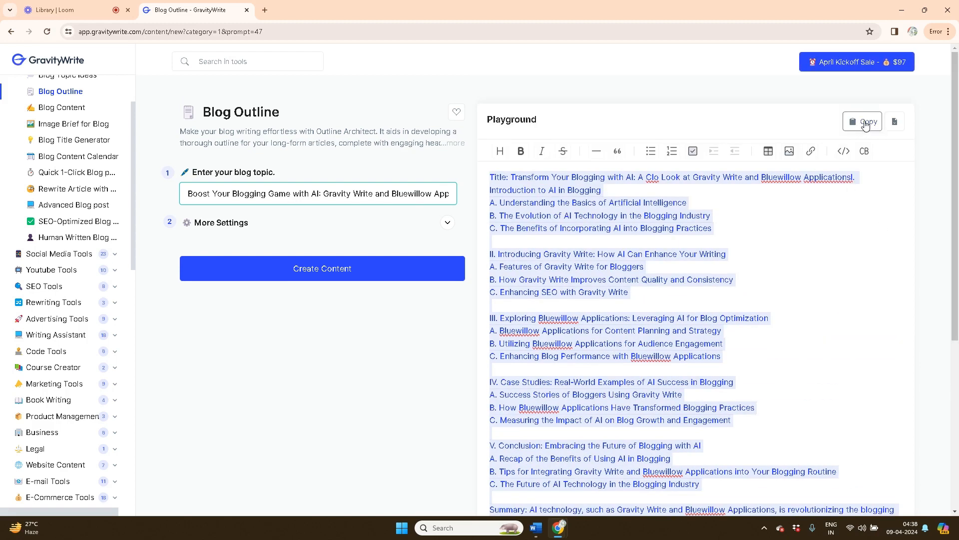
# Paste the copied outline into the Word document Blog, then return to GravityWrite's Blog Outline page
pyautogui.click(533, 534)
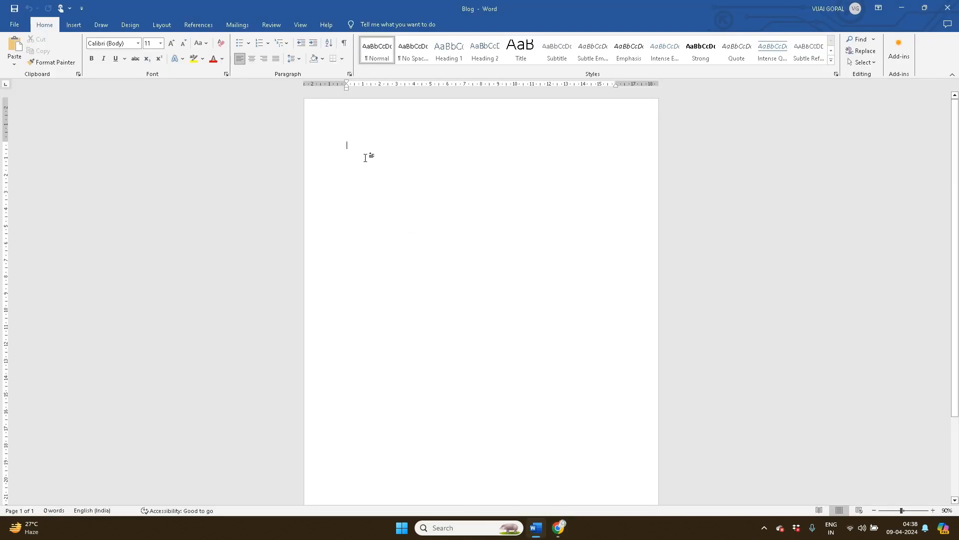
pyautogui.hotkey('ctrl', 'v')
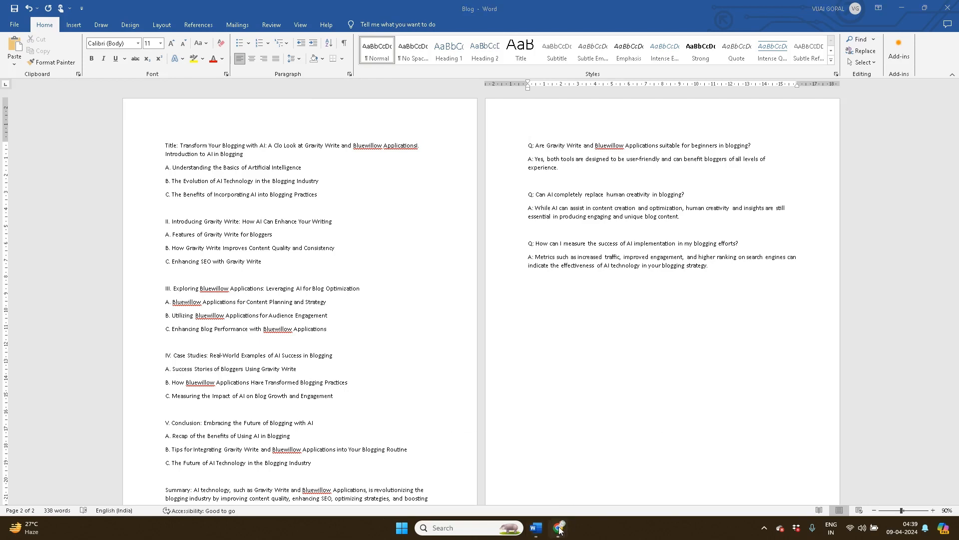
pyautogui.moveTo(558, 528)
pyautogui.click(515, 487)
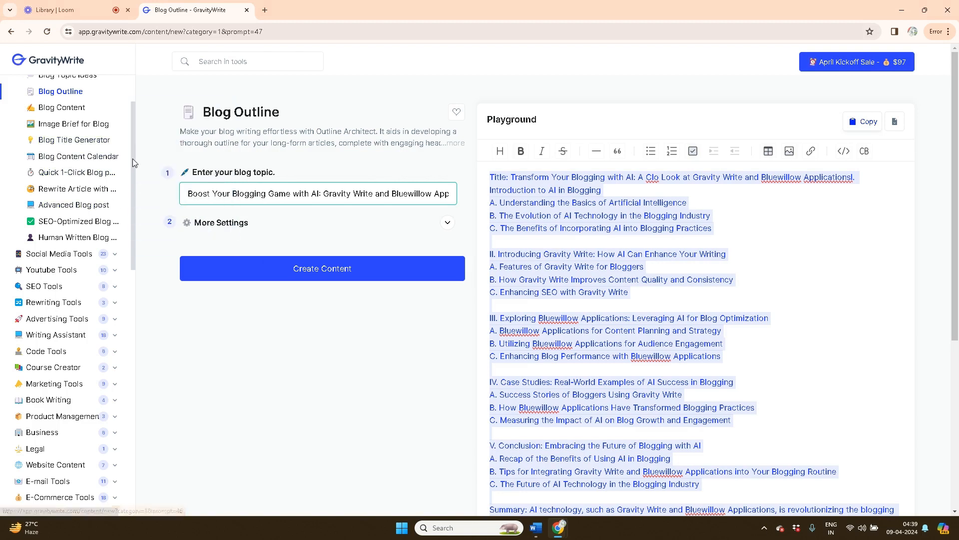
# Open Blog Content from the Blog Tools list in the sidebar
pyautogui.scroll(1, 133, 158)
pyautogui.scroll(3, 135, 99)
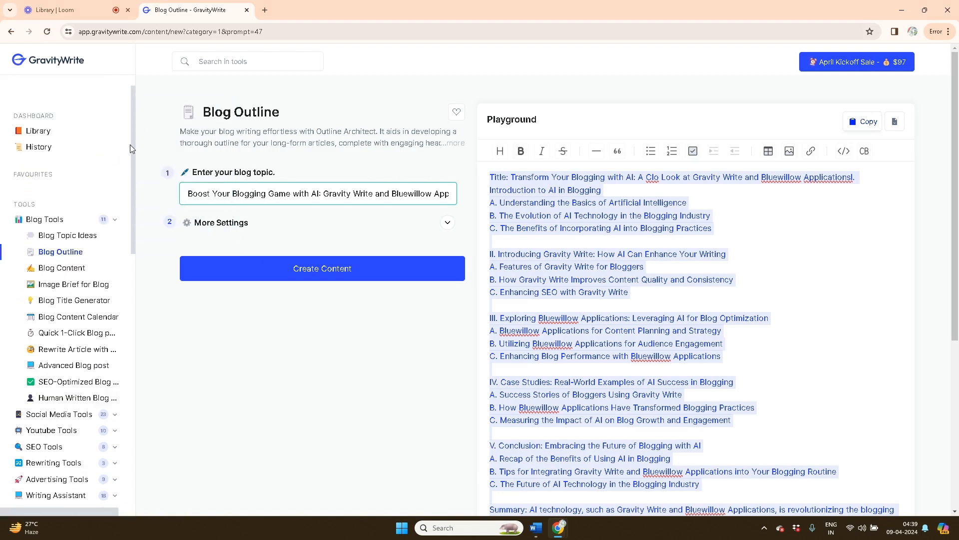
pyautogui.scroll(-4, 130, 148)
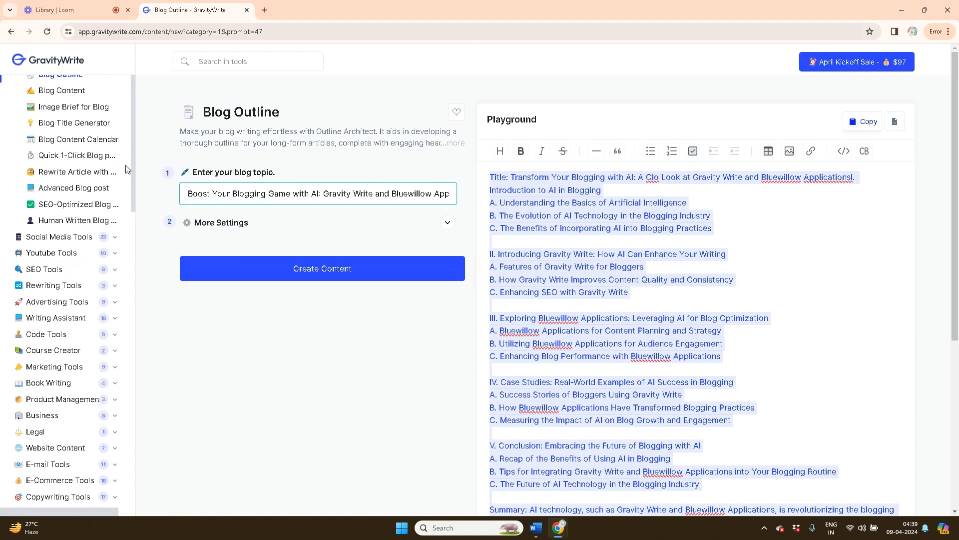
pyautogui.click(69, 95)
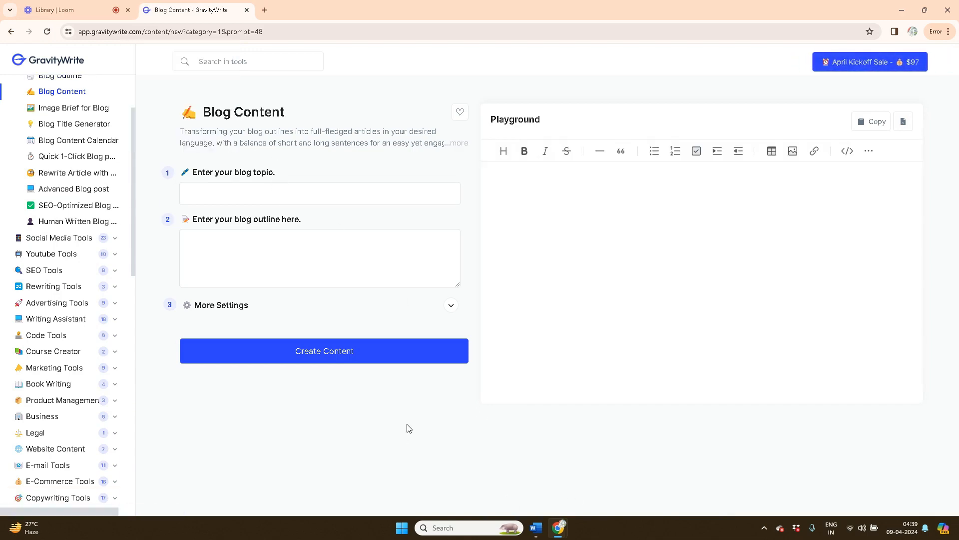
# Copy the 'Transform Your Blogging with AI' title from Word into the blog topic field
pyautogui.click(535, 531)
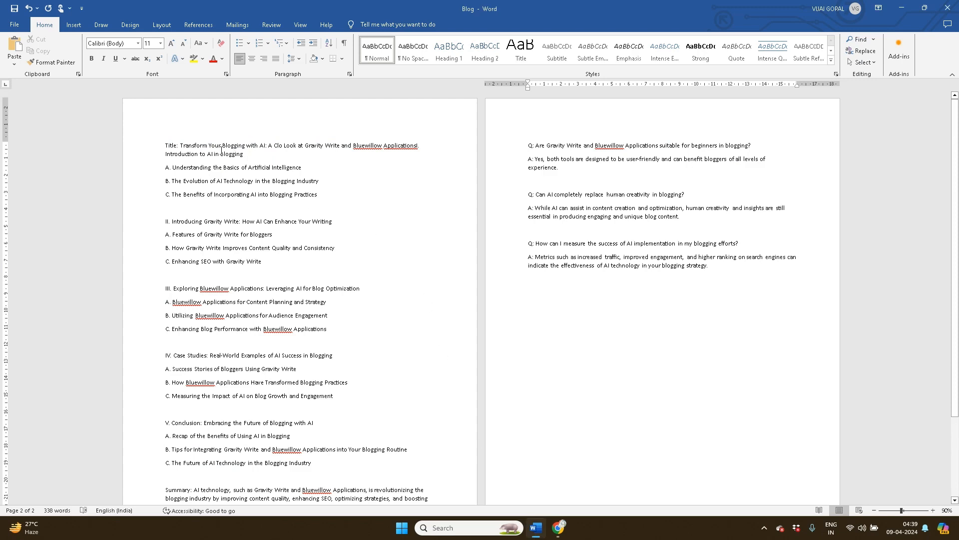
pyautogui.moveTo(183, 146); pyautogui.dragTo(245, 152)
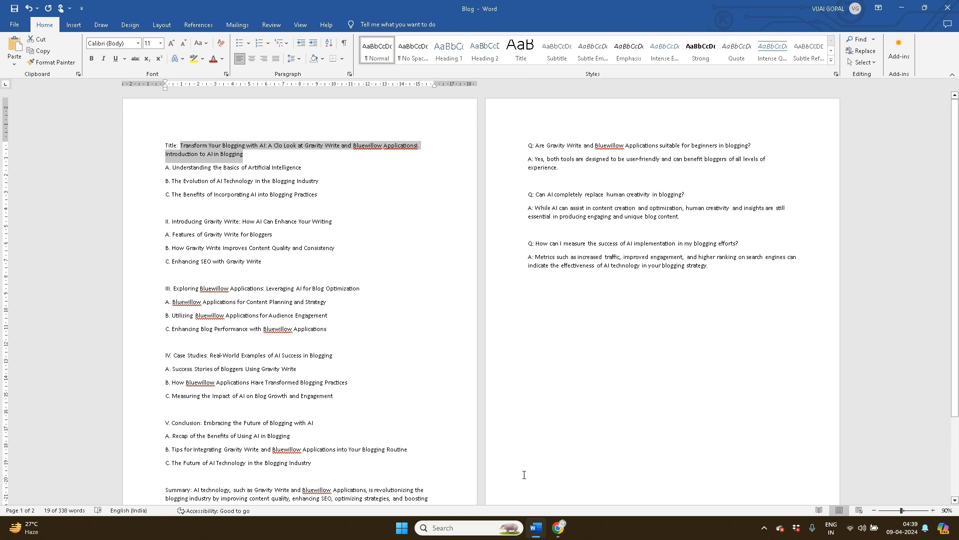
pyautogui.click(558, 527)
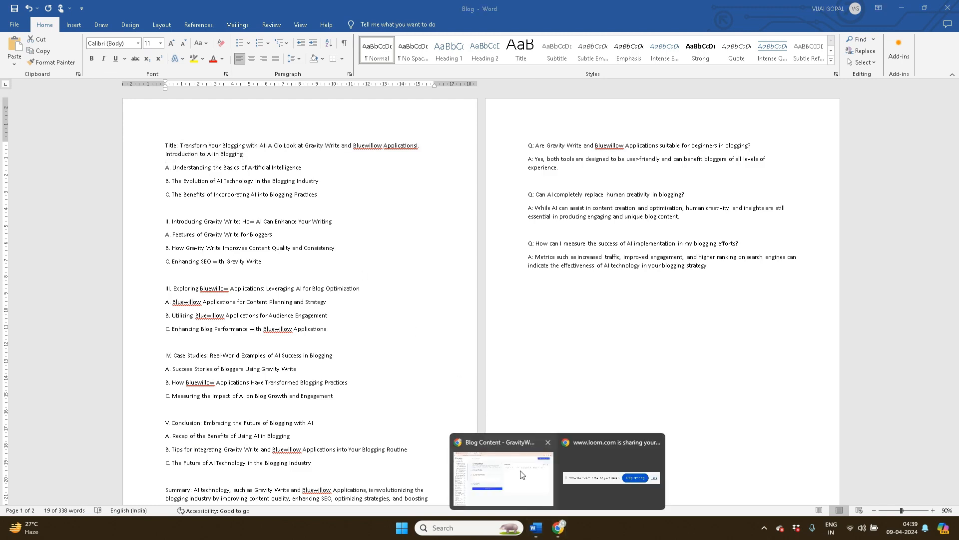
pyautogui.click(530, 483)
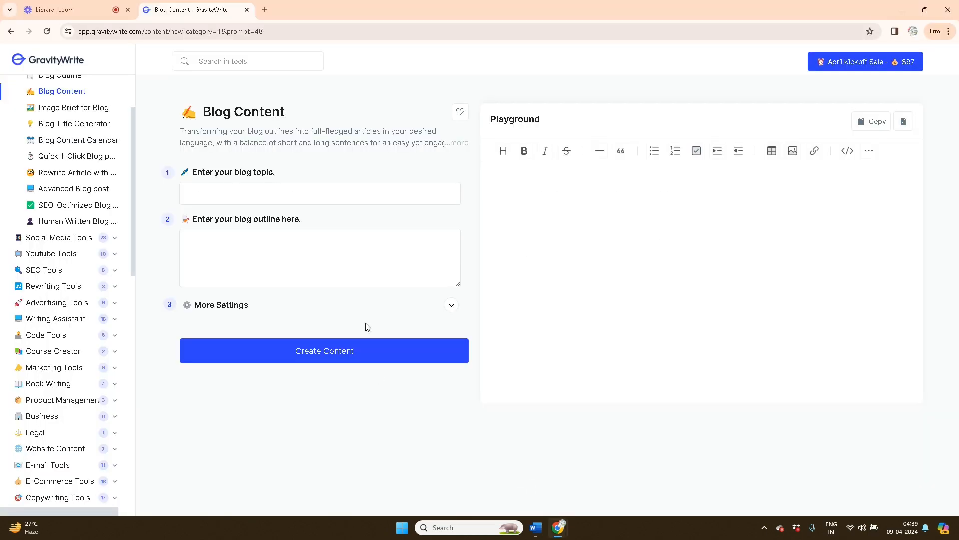
pyautogui.click(225, 195)
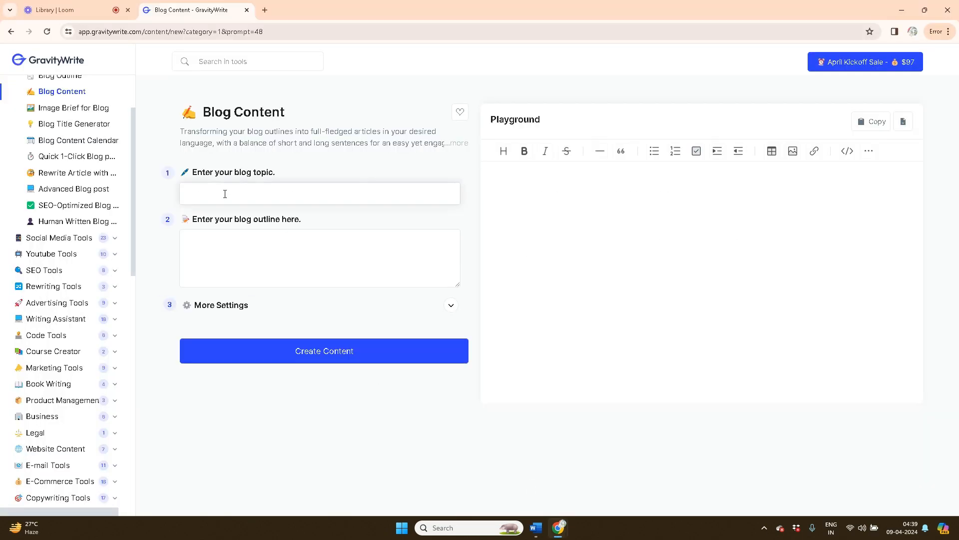
pyautogui.hotkey('ctrl', 'v')
pyautogui.moveTo(310, 221); pyautogui.dragTo(194, 220)
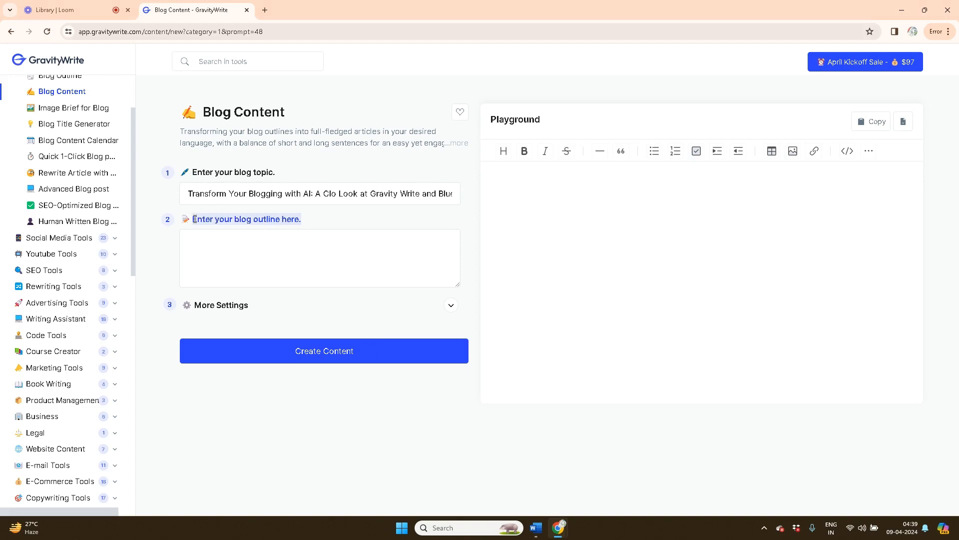
# Copy the outline body through the FAQs from Word into the outline box
pyautogui.moveTo(536, 528)
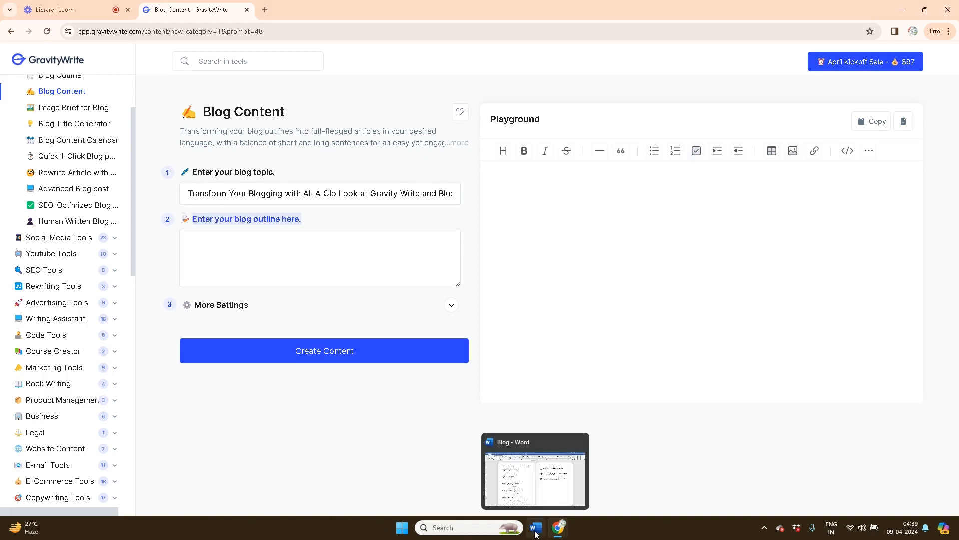
pyautogui.click(547, 470)
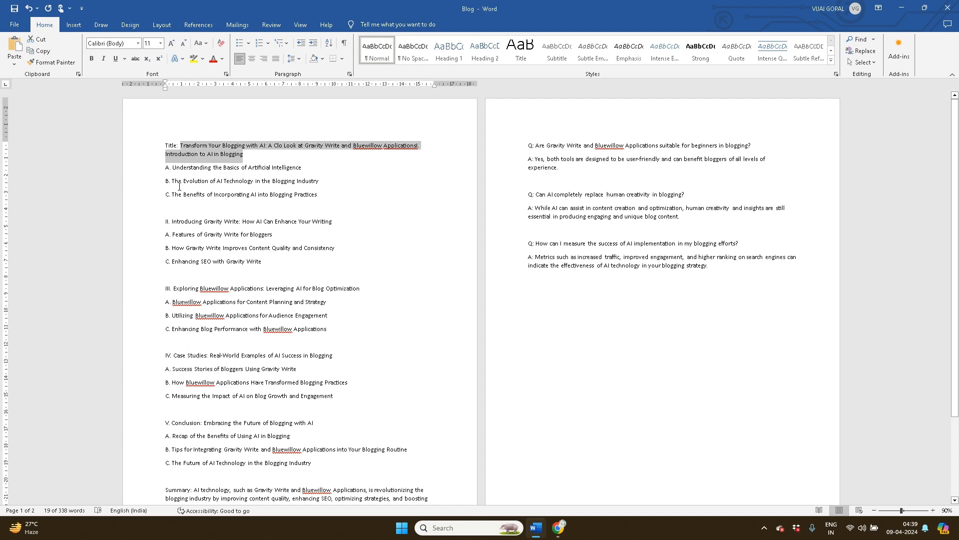
pyautogui.moveTo(161, 171); pyautogui.dragTo(752, 394)
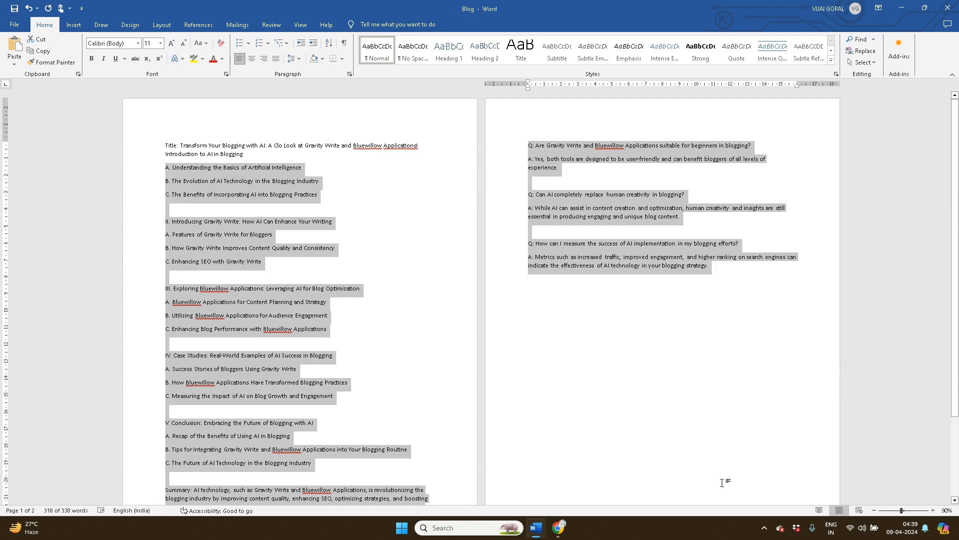
pyautogui.click(558, 527)
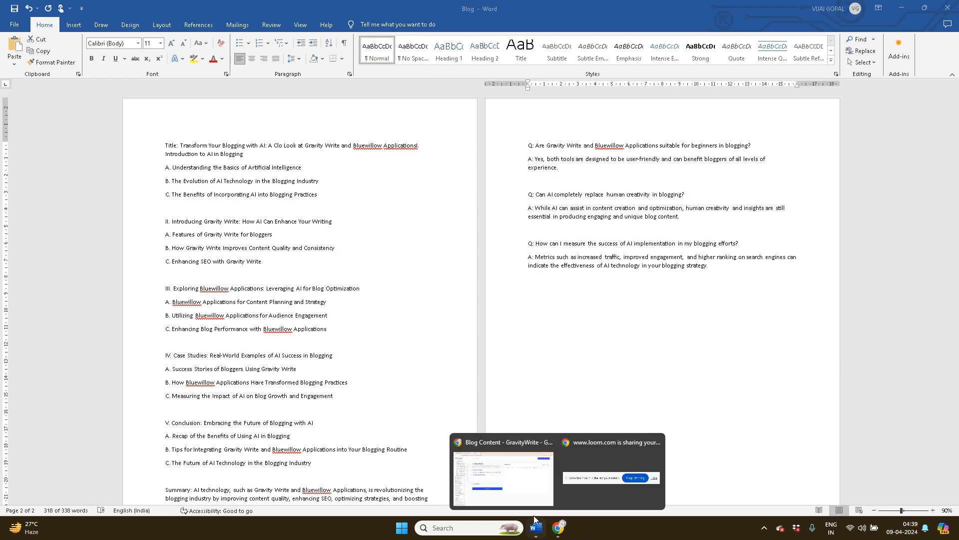
pyautogui.click(504, 478)
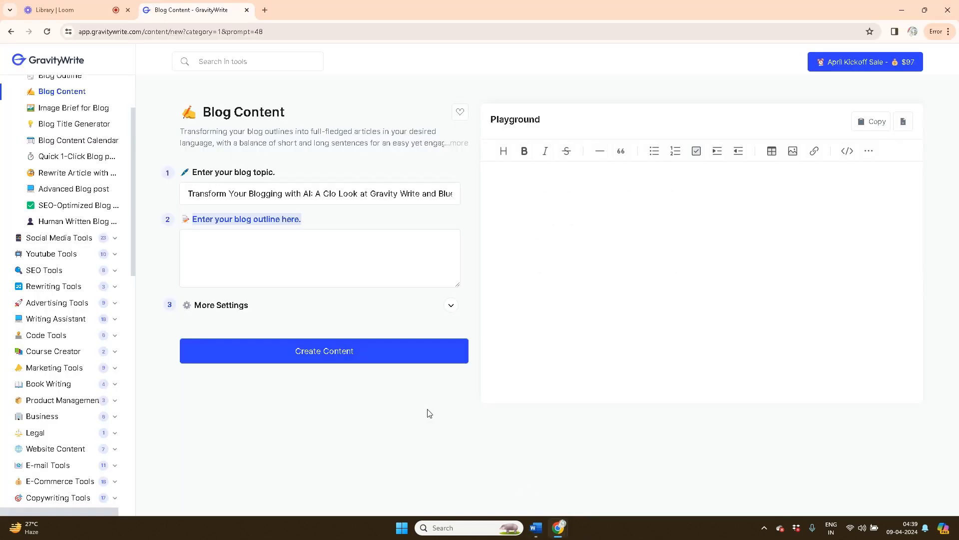
pyautogui.click(243, 249)
pyautogui.hotkey('ctrl', 'v')
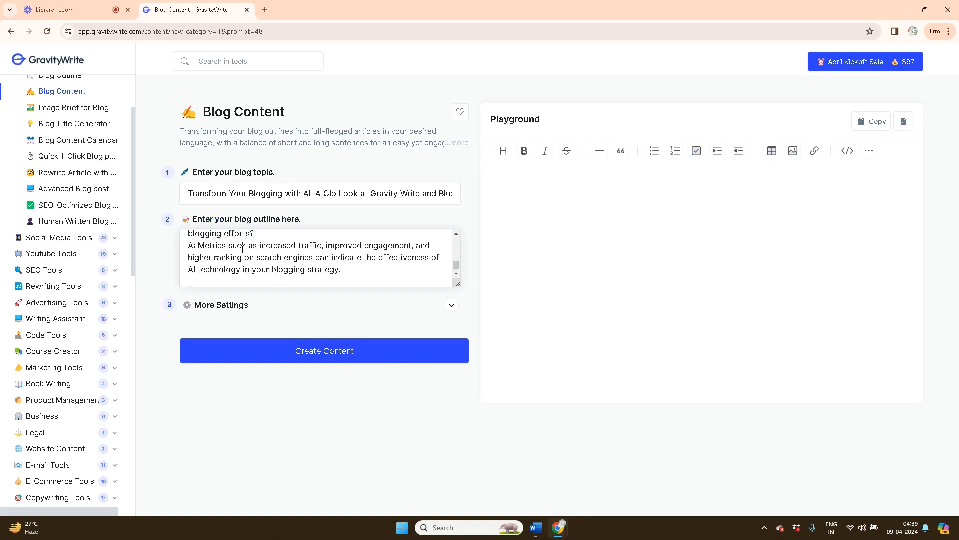
# Generate the full blog article from the outline and scroll through the result
pyautogui.click(334, 341)
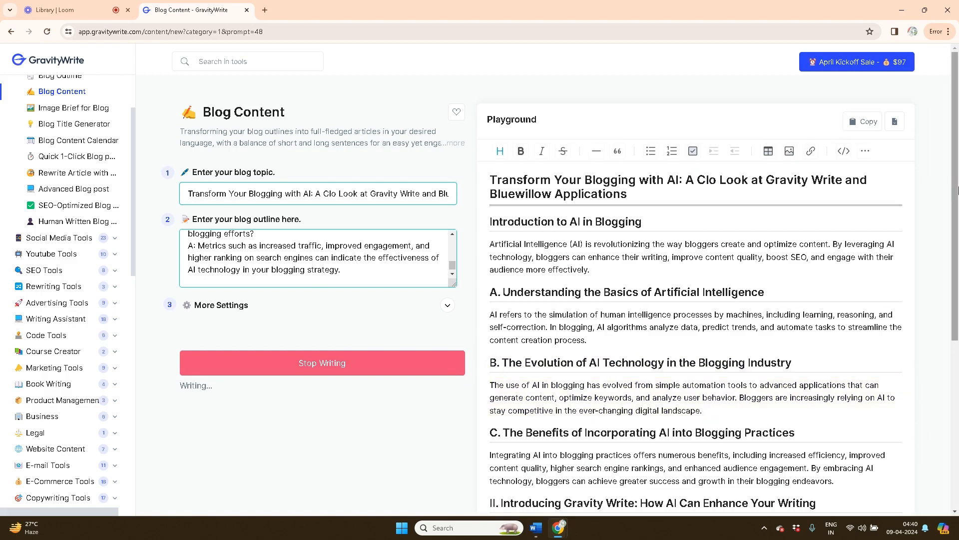
pyautogui.moveTo(958, 195); pyautogui.dragTo(958, 417)
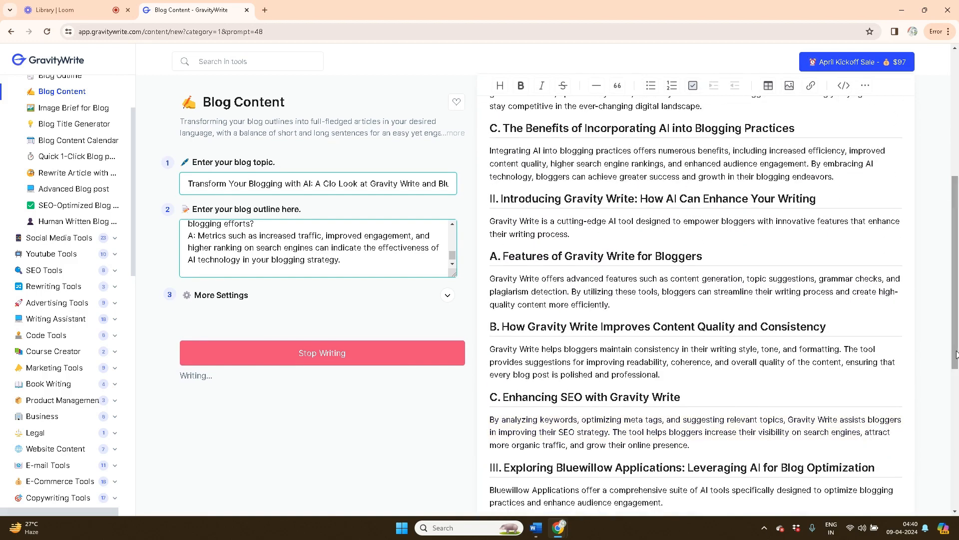
pyautogui.moveTo(958, 355); pyautogui.dragTo(958, 501)
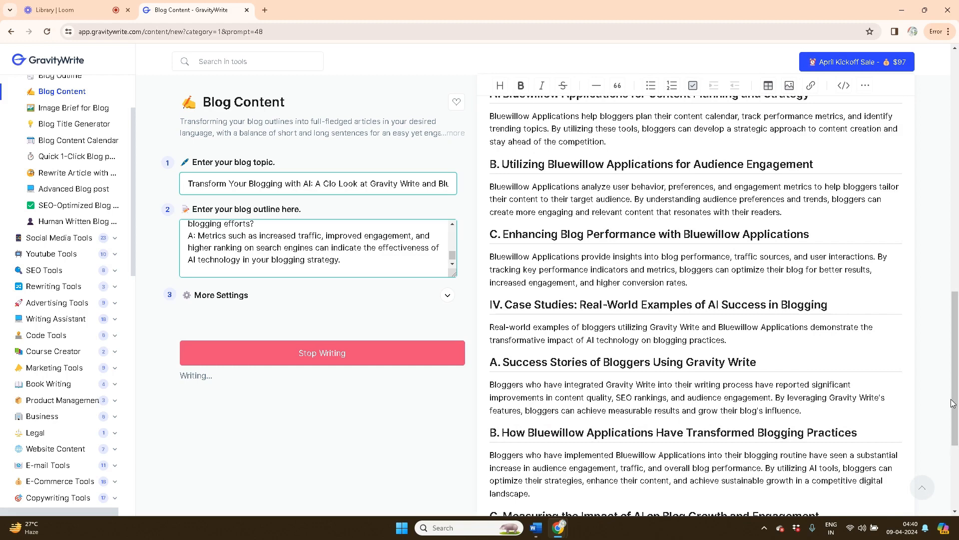
pyautogui.moveTo(955, 400); pyautogui.dragTo(955, 474)
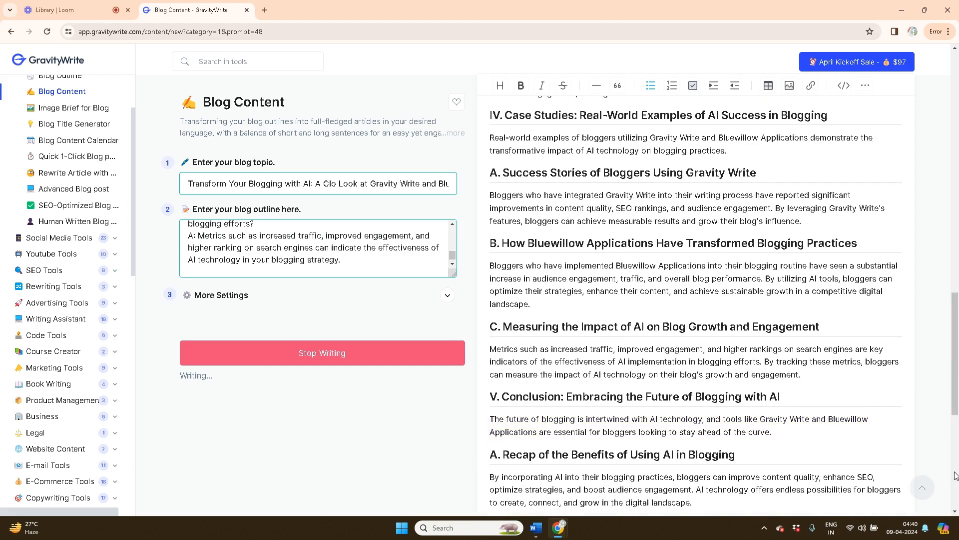
pyautogui.moveTo(957, 340); pyautogui.dragTo(957, 97)
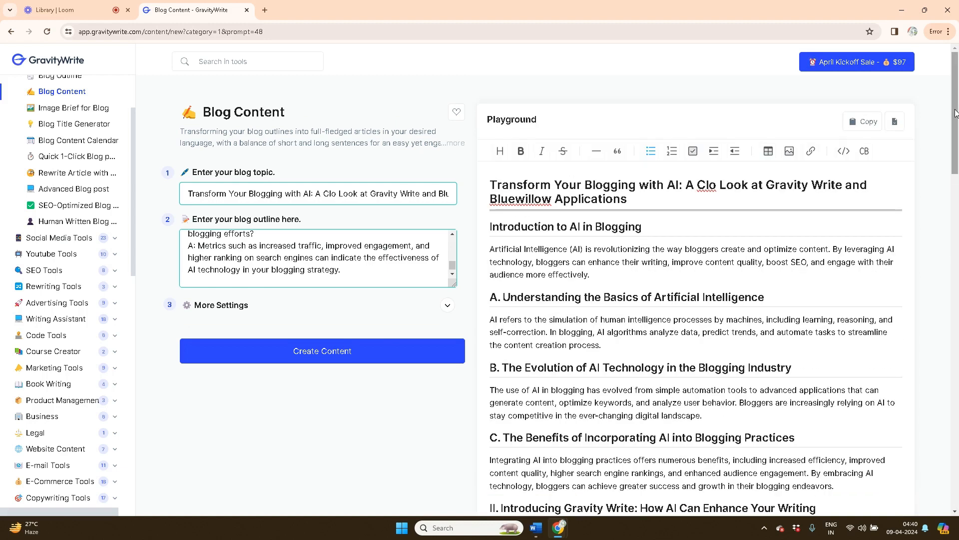
# Select the generated article text in the Playground and copy it
pyautogui.moveTo(957, 114)
pyautogui.mouseDown()
pyautogui.moveTo(957, 142)
pyautogui.moveTo(958, 91)
pyautogui.moveTo(957, 129)
pyautogui.moveTo(958, 112)
pyautogui.mouseUp()
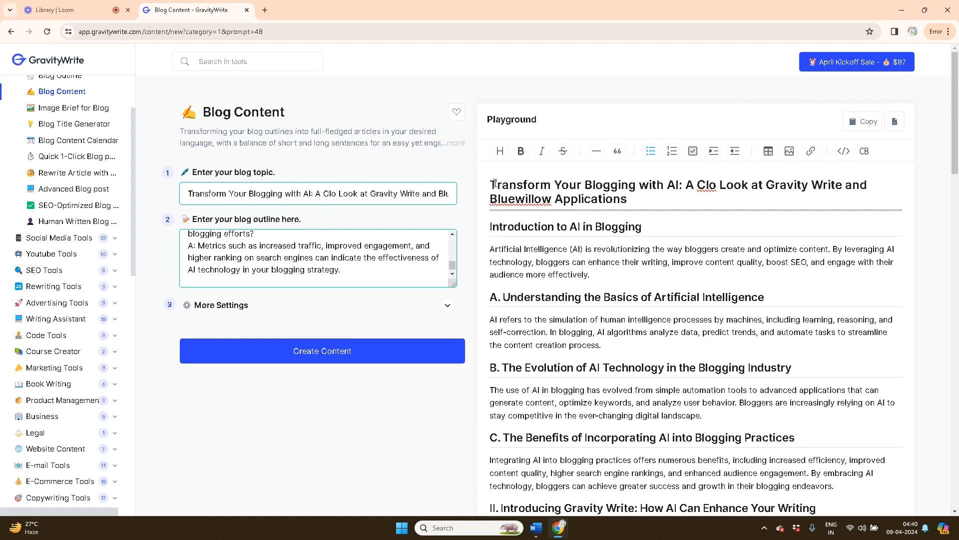
pyautogui.moveTo(489, 182); pyautogui.dragTo(778, 445)
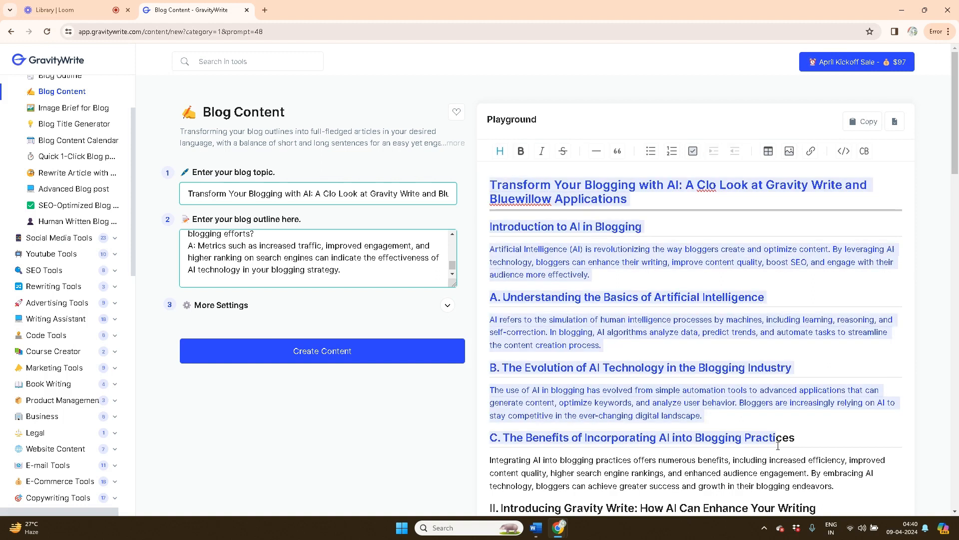
pyautogui.click(864, 121)
# Paste the article after the FAQs in Word's Blog document, making it 6 pages, 1335 words
pyautogui.click(539, 533)
pyautogui.click(601, 359)
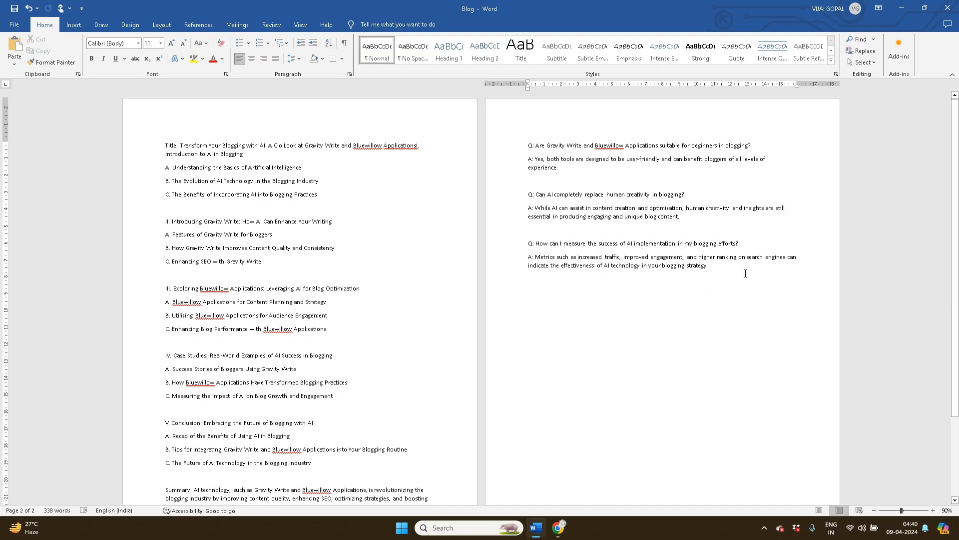
pyautogui.scroll(-5, 745, 273)
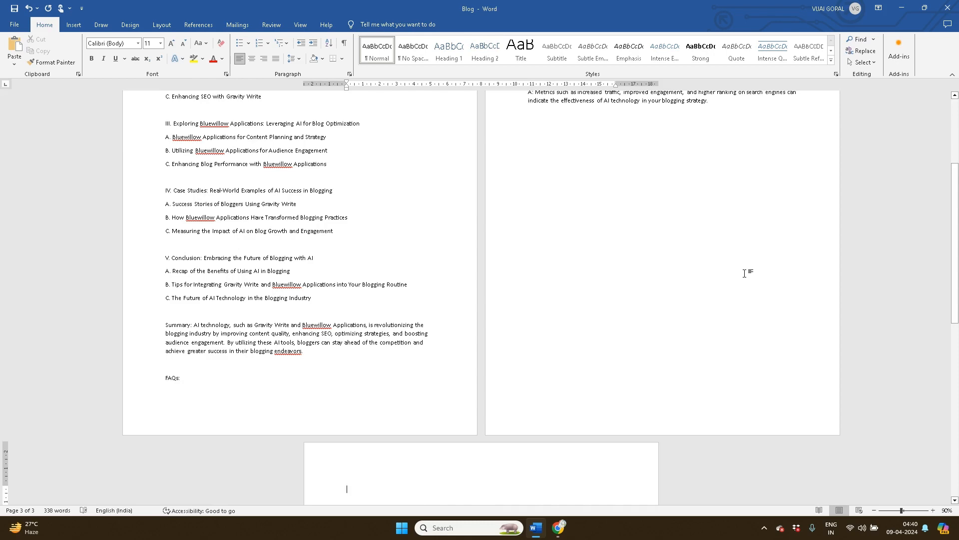
pyautogui.hotkey('ctrl', 'v')
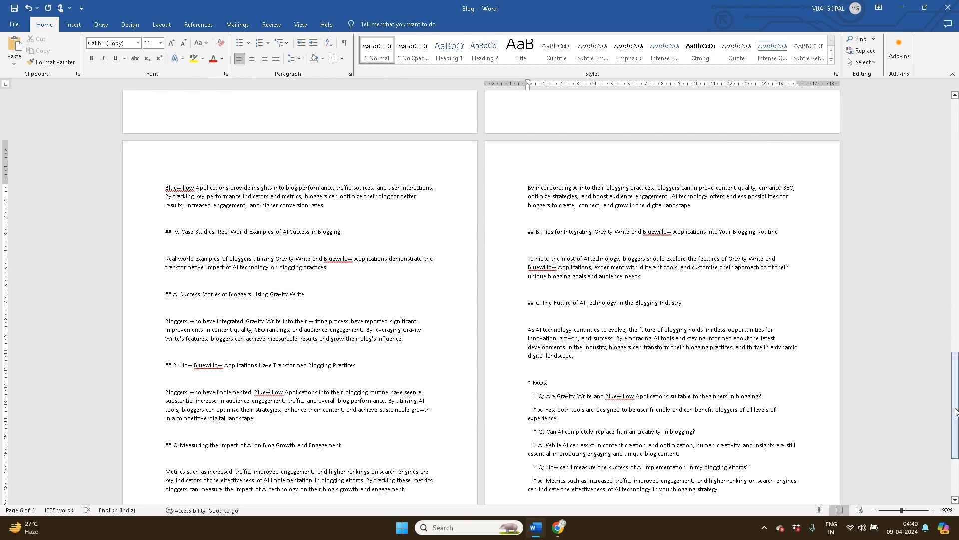
pyautogui.moveTo(558, 529)
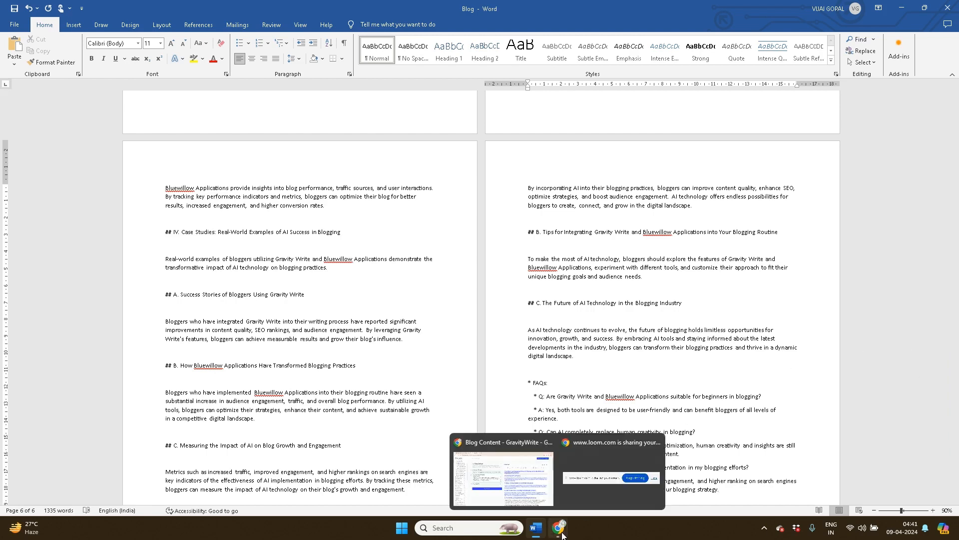
pyautogui.click(520, 489)
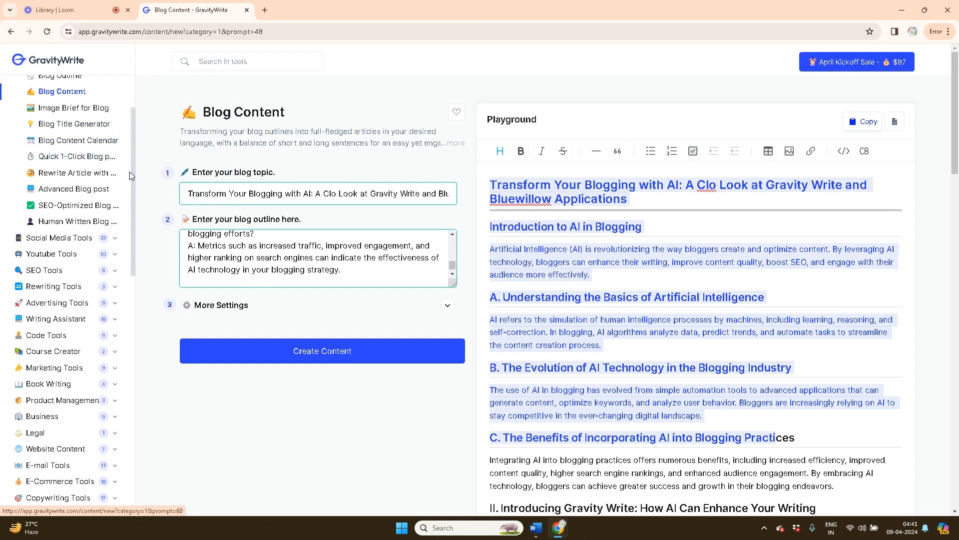
# Open GravityWrite's Image Brief for Blog tool and select its blog-outline field
pyautogui.scroll(3, 134, 192)
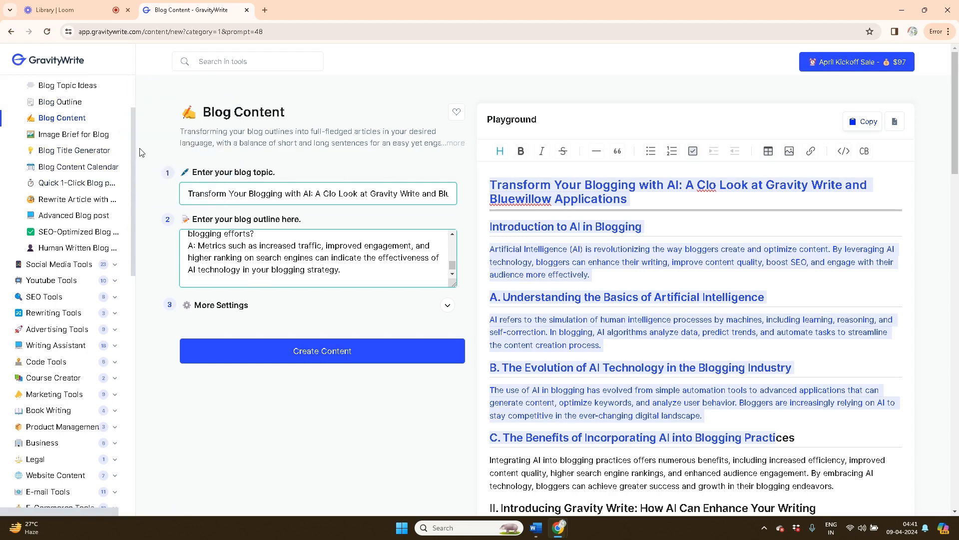
pyautogui.scroll(-2, 136, 164)
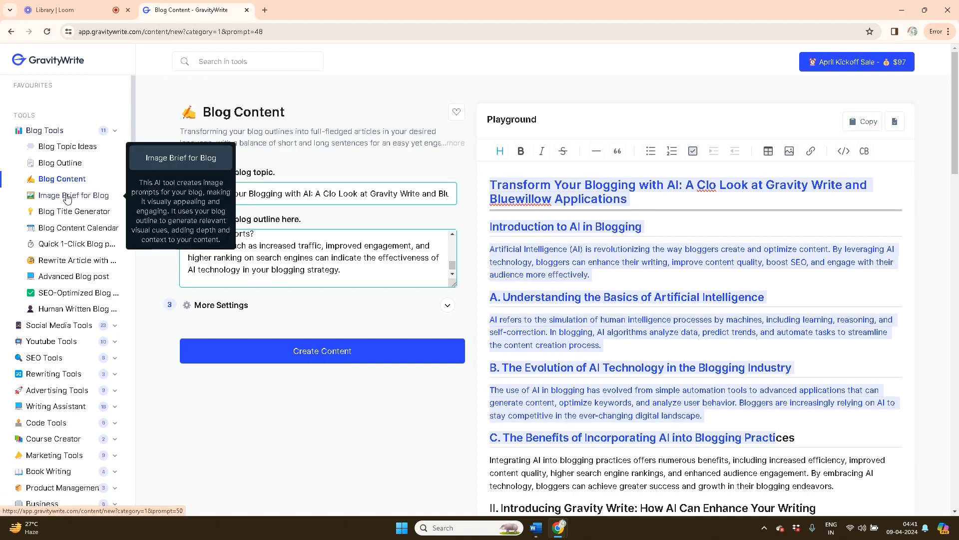
pyautogui.click(68, 197)
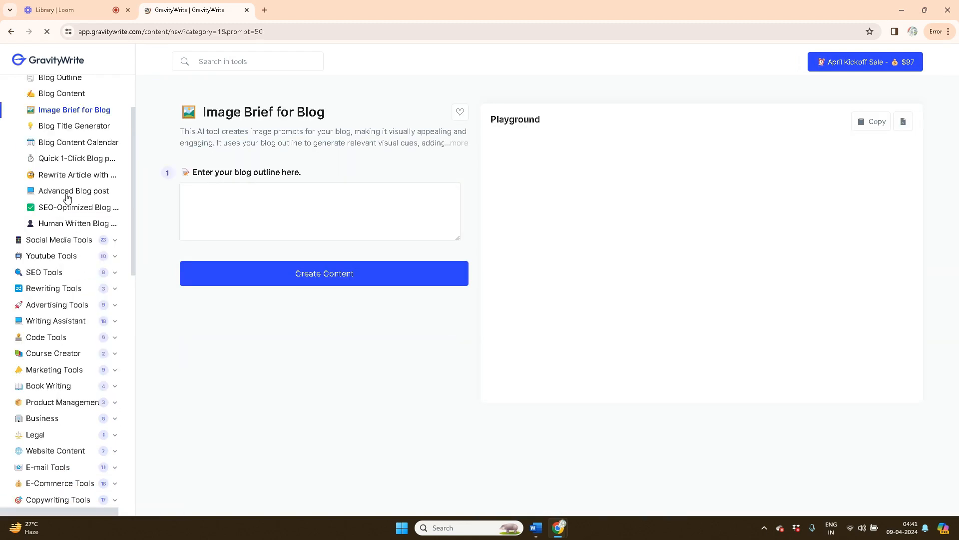
pyautogui.click(248, 194)
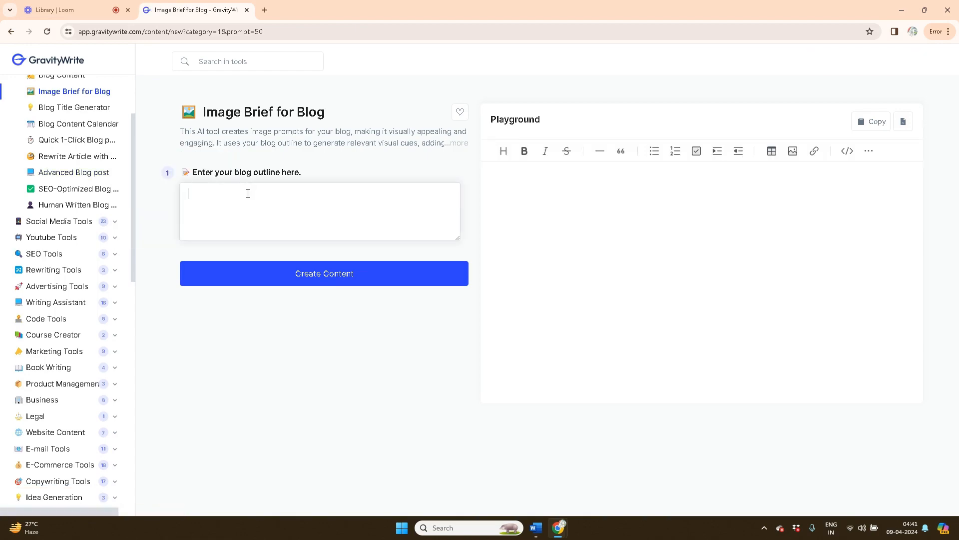
# Copy the outline from A. Understanding to the last answer in Word and paste it into the outline field
pyautogui.click(538, 535)
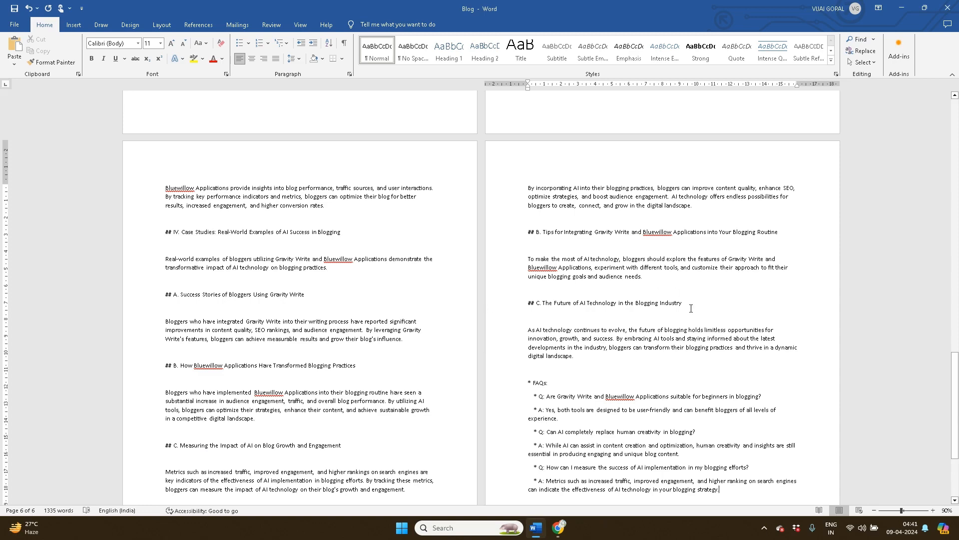
pyautogui.moveTo(955, 356); pyautogui.dragTo(955, 91)
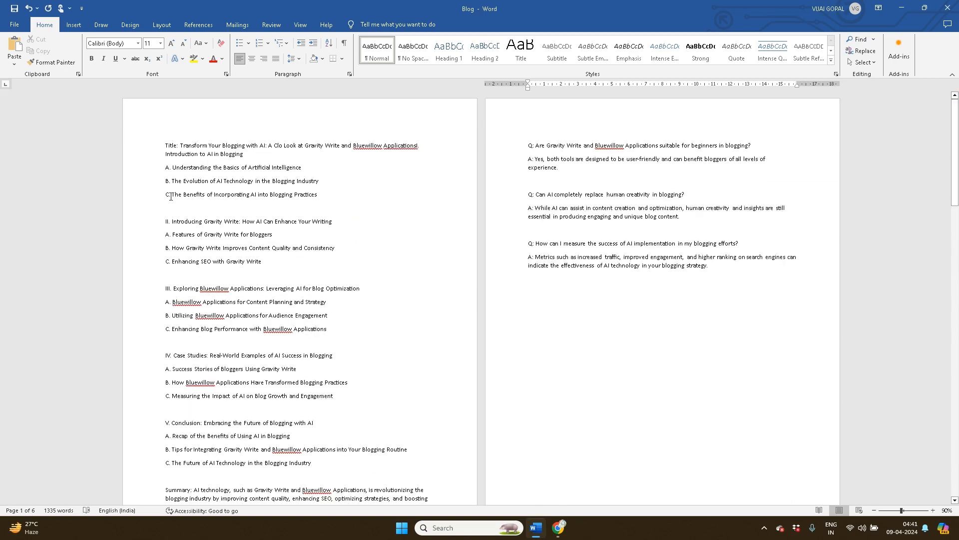
pyautogui.moveTo(166, 170); pyautogui.dragTo(716, 264)
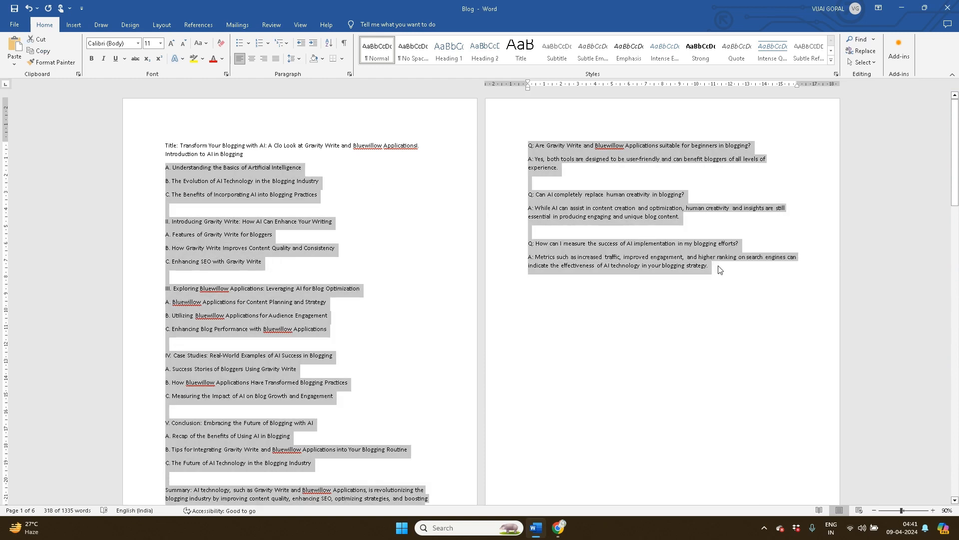
pyautogui.click(560, 530)
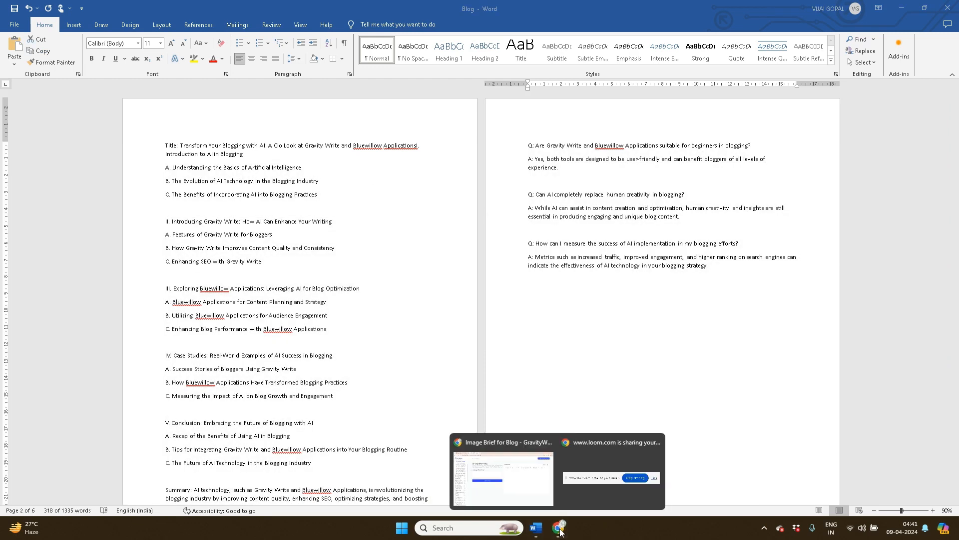
pyautogui.click(511, 483)
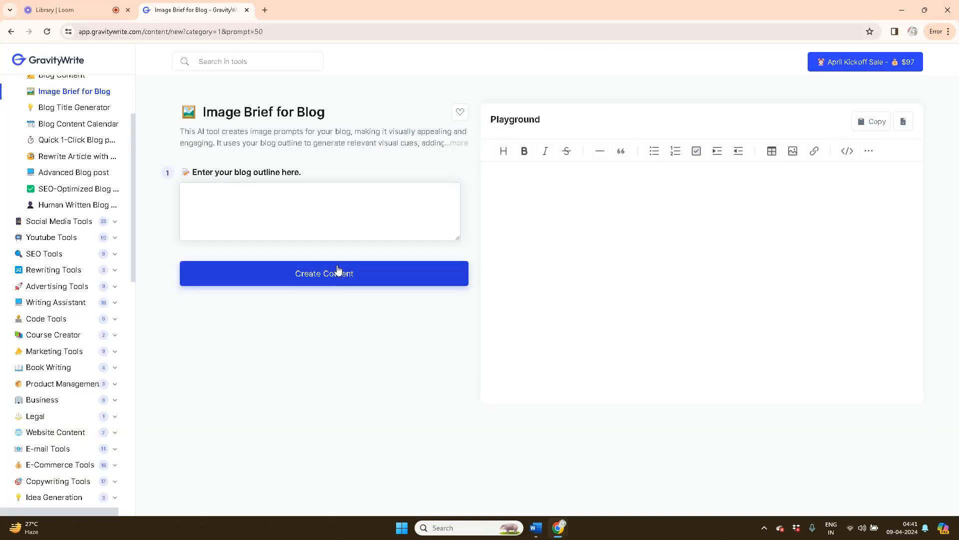
pyautogui.click(253, 210)
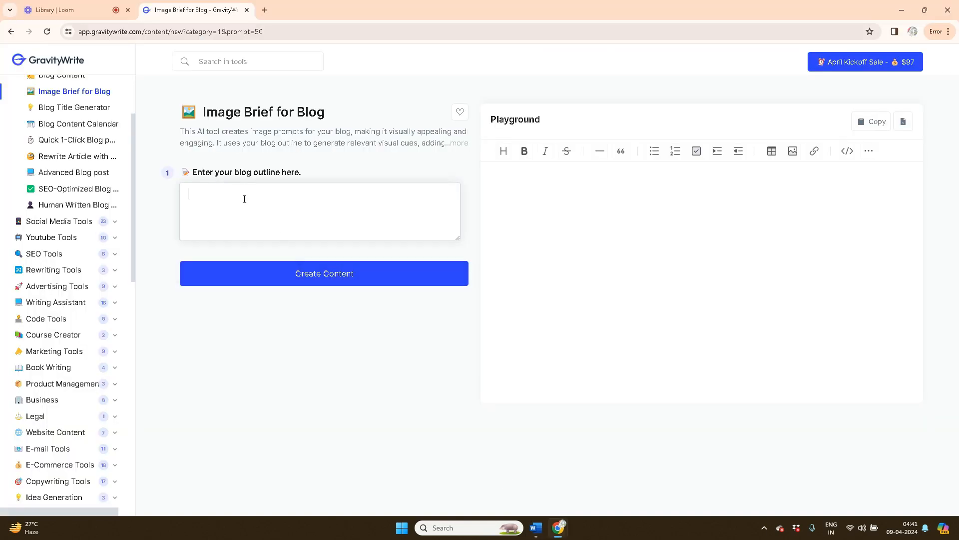
pyautogui.hotkey('ctrl', 'v')
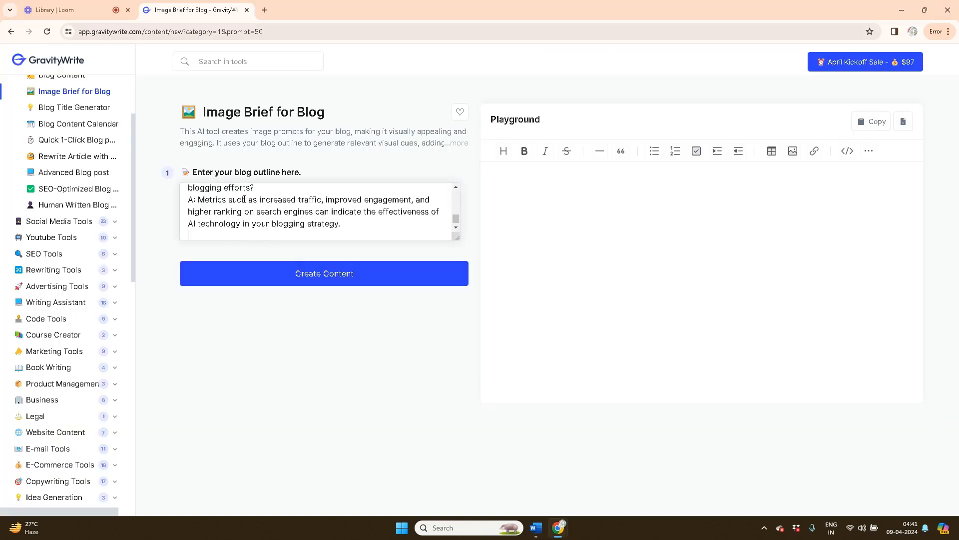
# Generate six numbered /imagine image prompts from the pasted outline
pyautogui.click(338, 280)
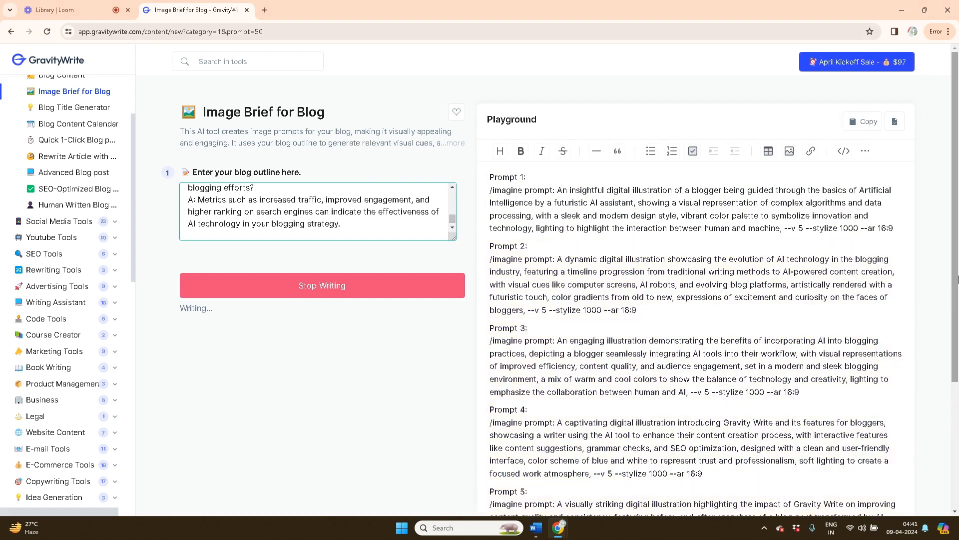
pyautogui.moveTo(957, 282); pyautogui.dragTo(958, 334)
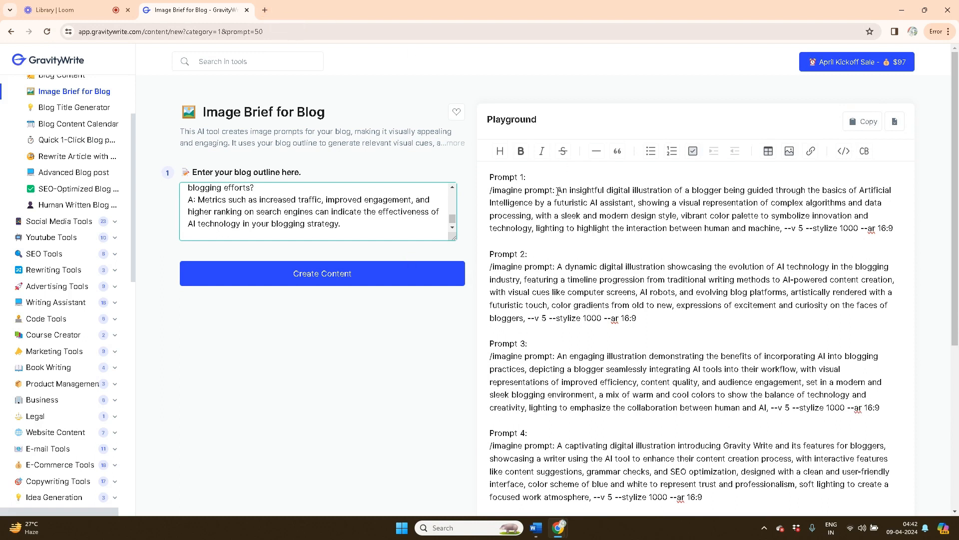
pyautogui.click(265, 10)
# Search Google for 'bluewillow'
pyautogui.click(298, 33)
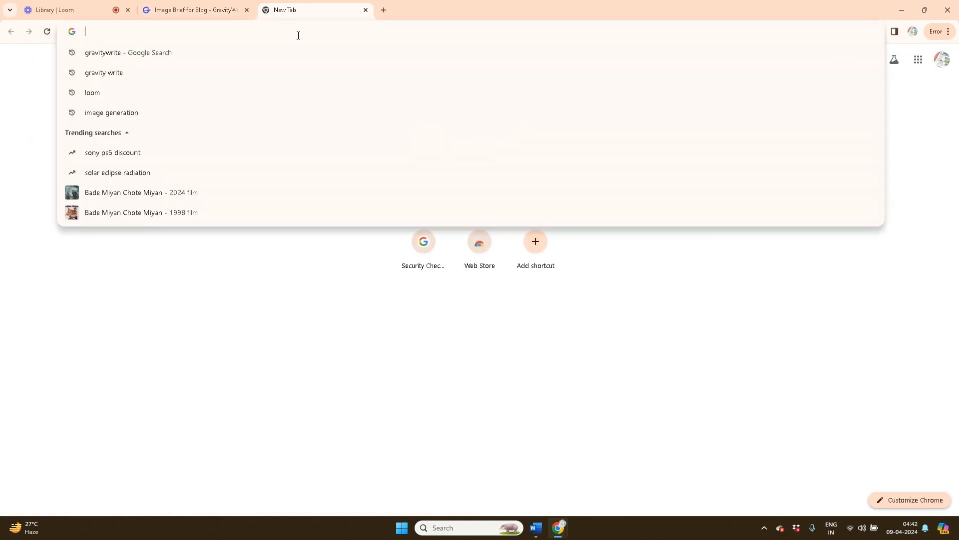
pyautogui.write('bluewillo')
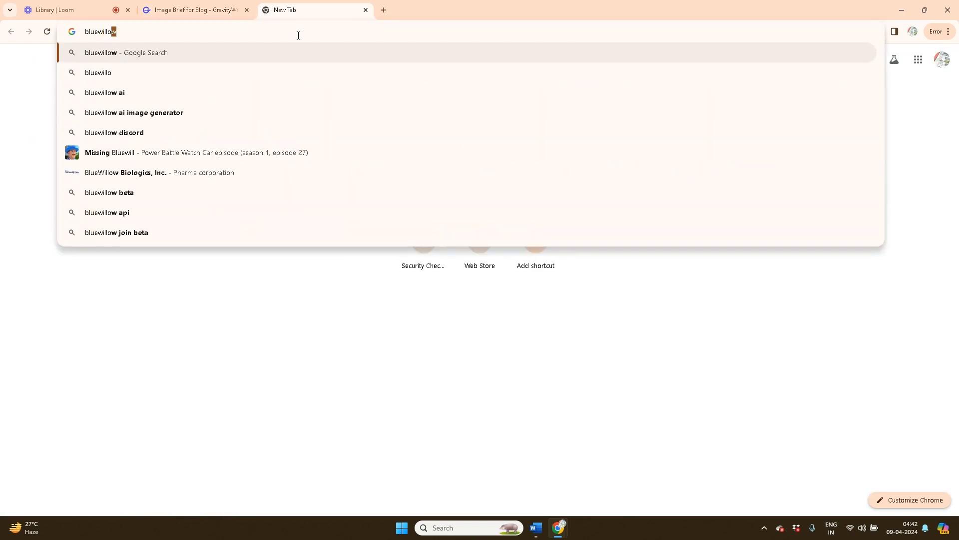
pyautogui.write('w')
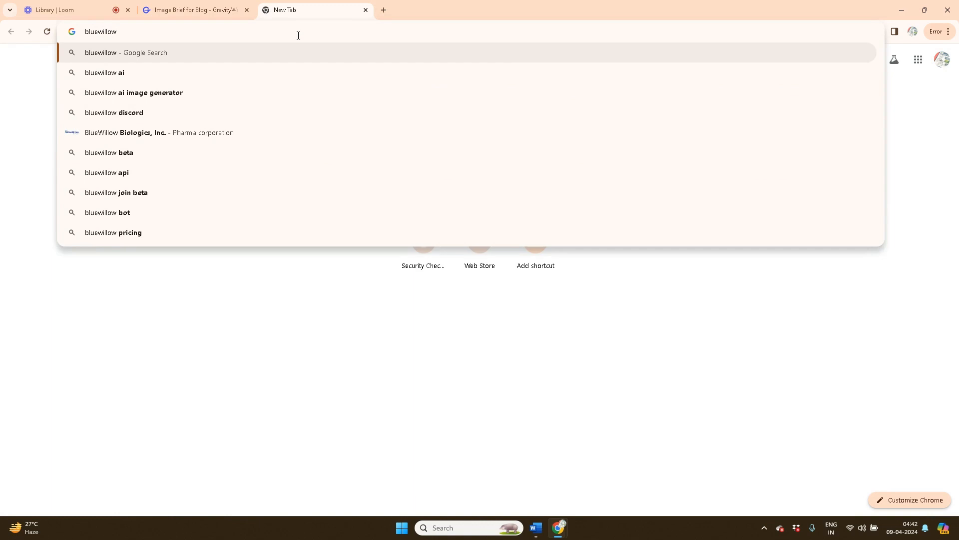
pyautogui.press('Return')
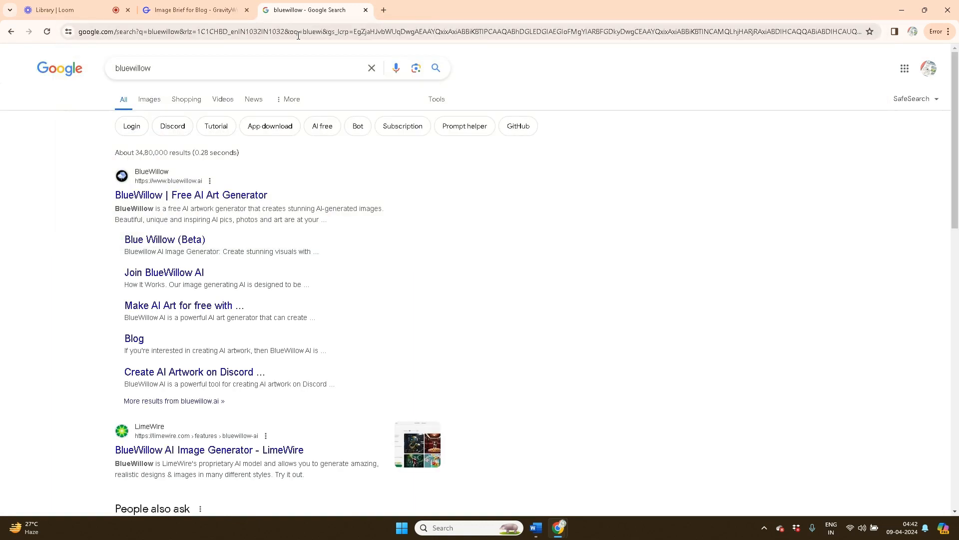
# Open BlueWillow's free generator on LimeWire's Create Image page and dismiss the sign-in request
pyautogui.click(180, 186)
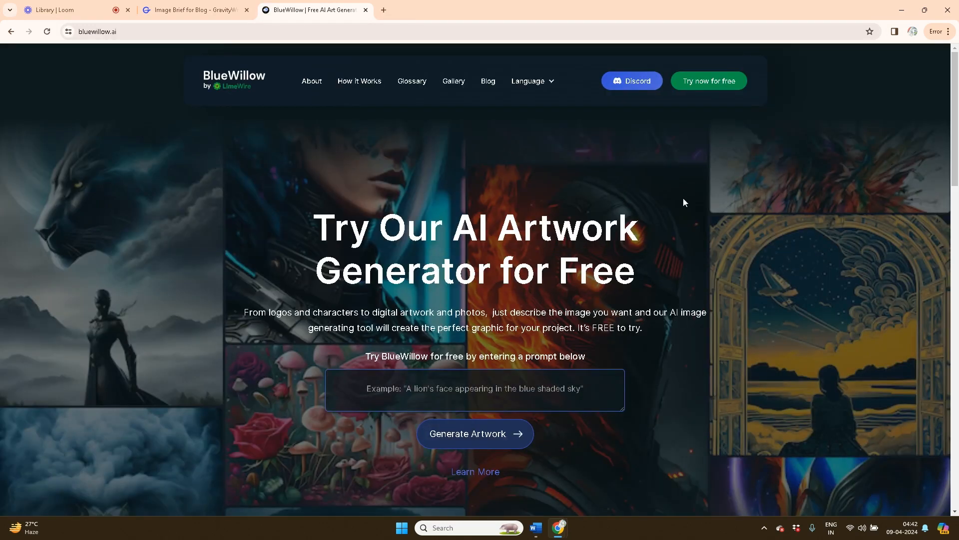
pyautogui.click(717, 82)
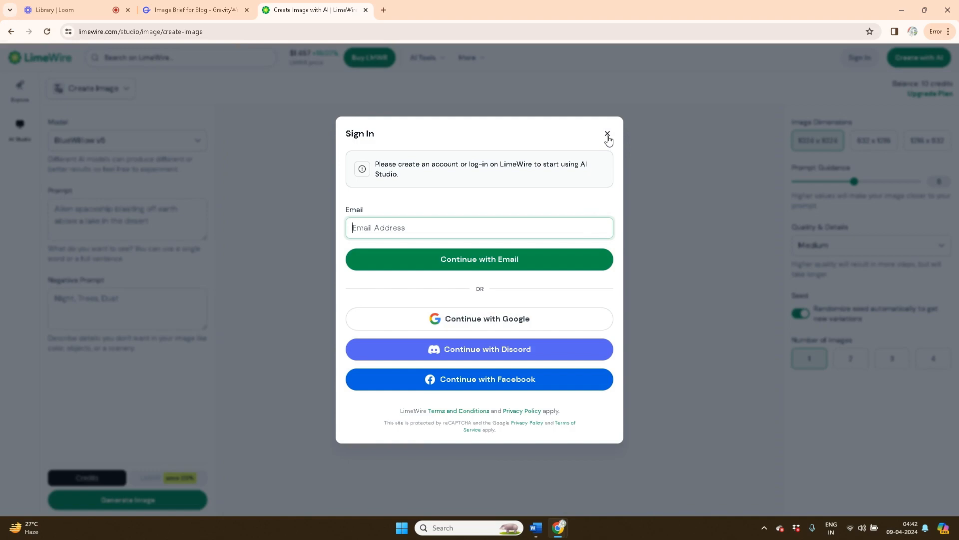
pyautogui.click(607, 135)
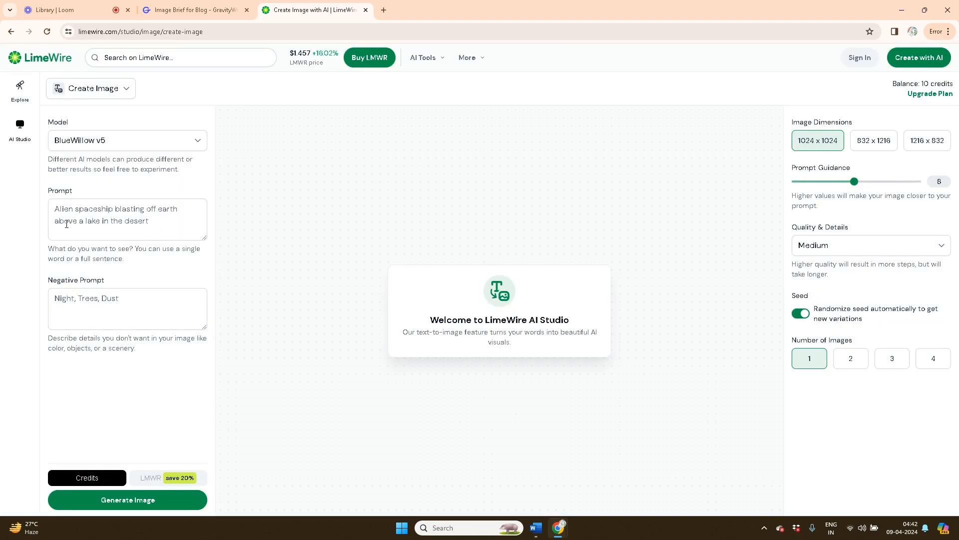
pyautogui.click(74, 207)
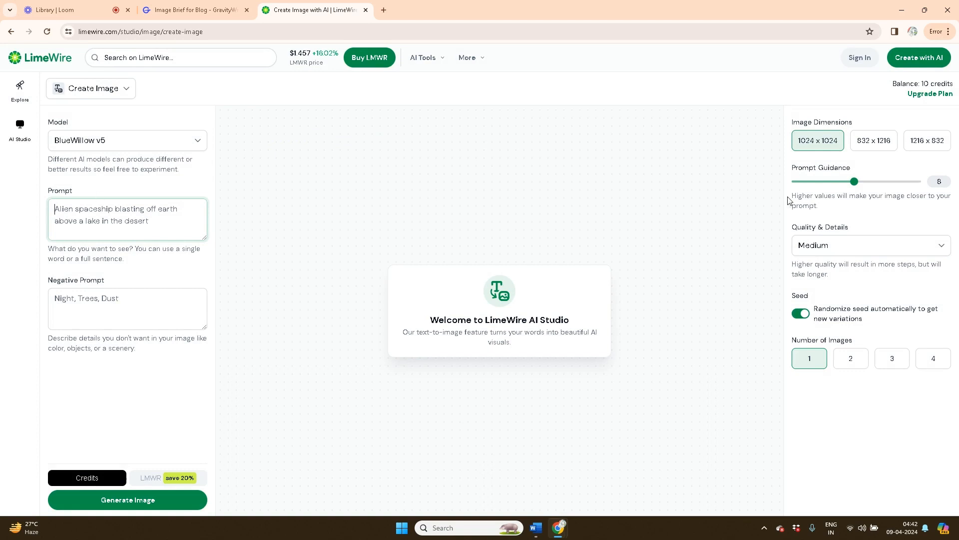
# Set 1216 x 832 landscape size and replace the spaceship prompt with GravityWrite's Prompt 1
pyautogui.click(927, 147)
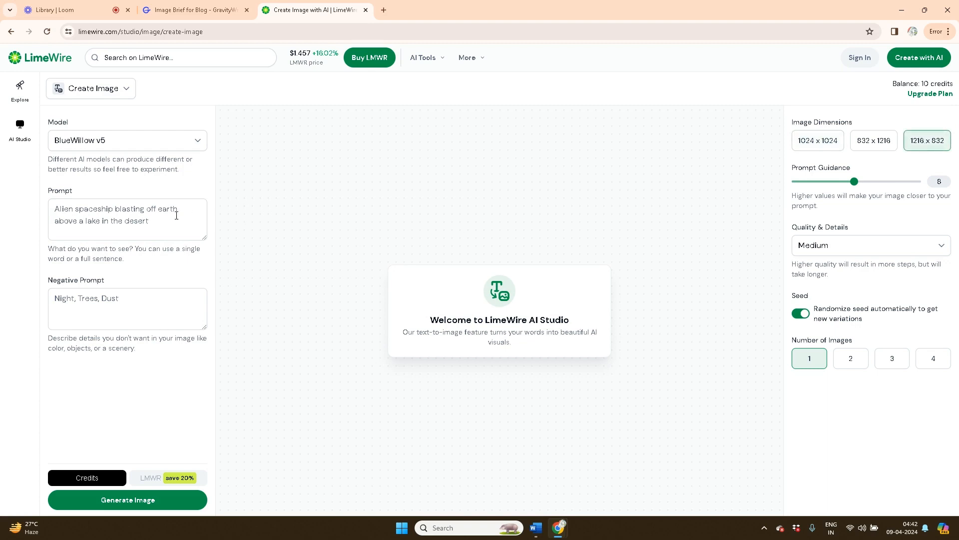
pyautogui.click(158, 216)
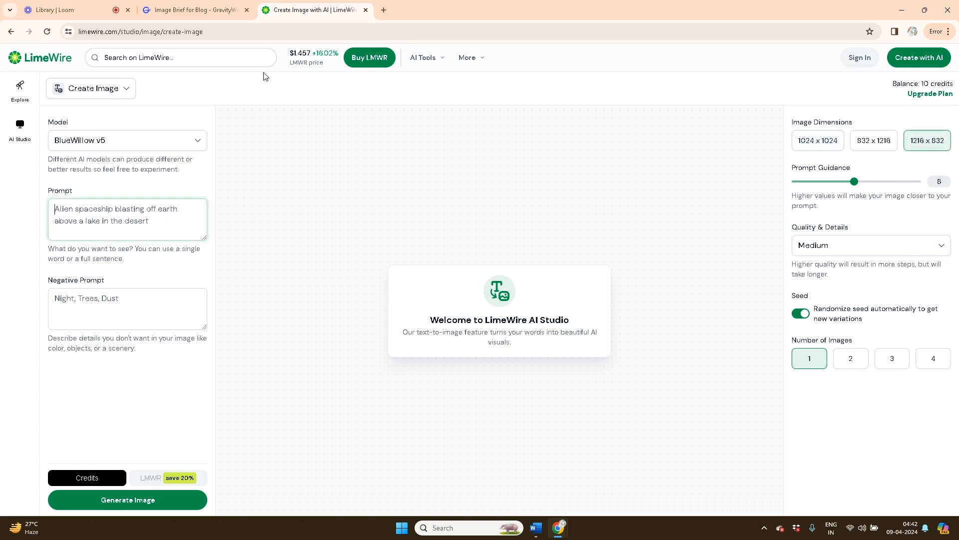
pyautogui.click(219, 13)
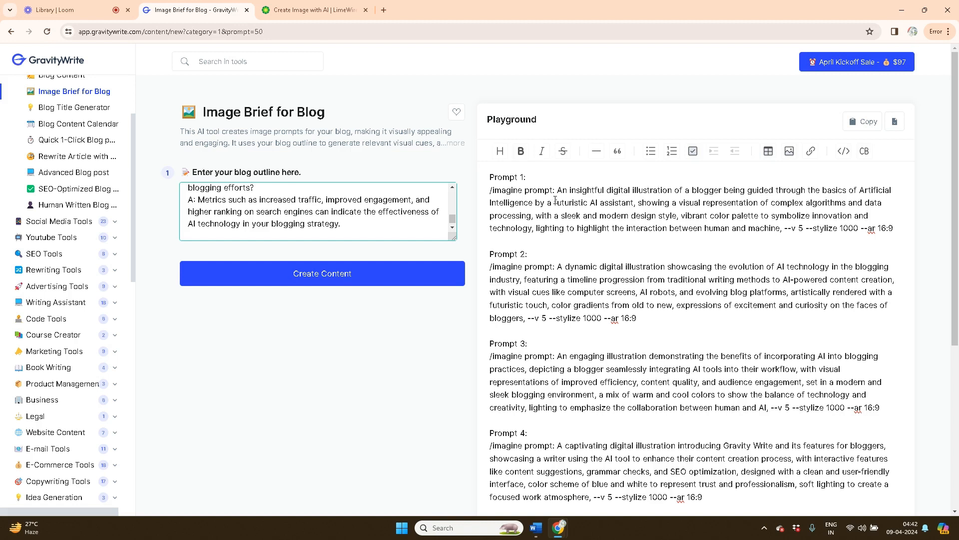
pyautogui.moveTo(557, 190); pyautogui.dragTo(904, 230)
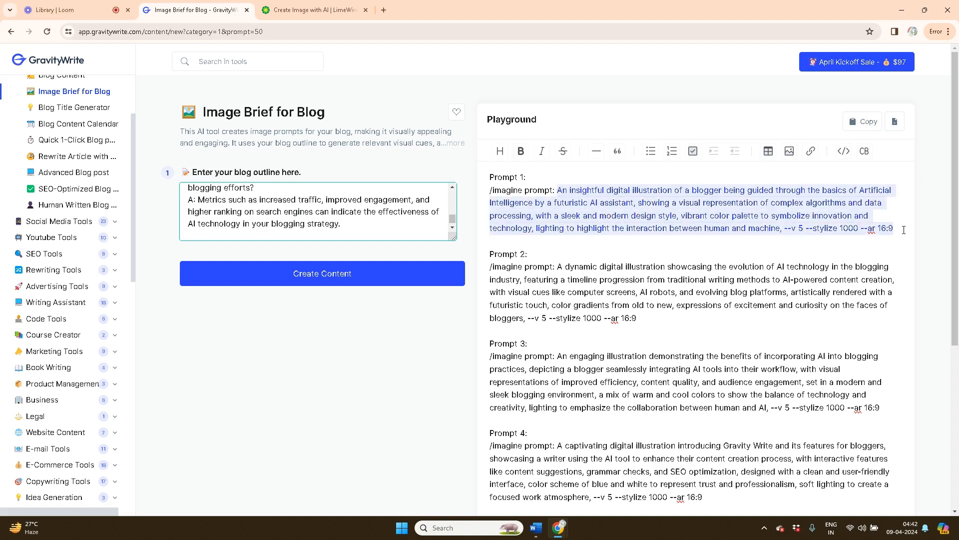
pyautogui.click(329, 2)
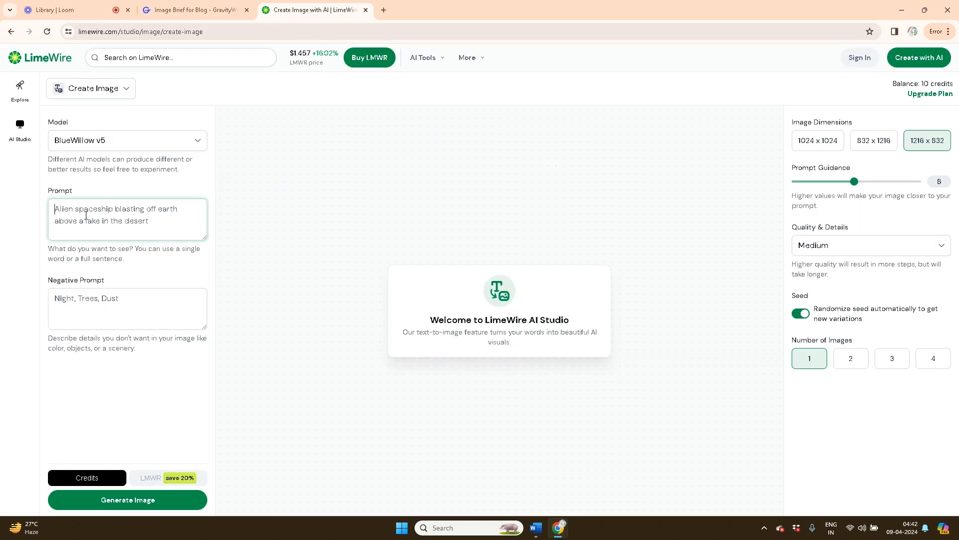
pyautogui.hotkey('ctrl', 'v')
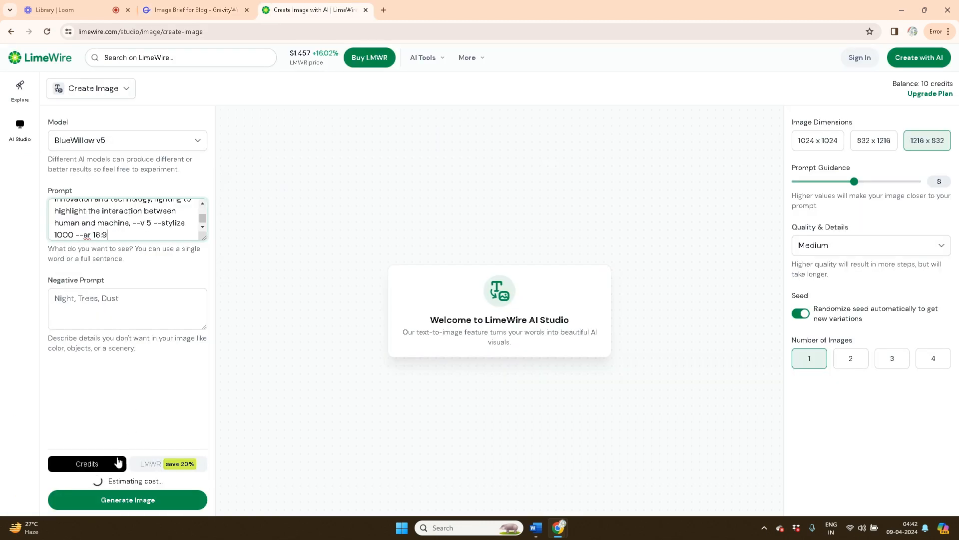
# Sign in to LimeWire with a Google account and stay on the free plan
pyautogui.click(132, 505)
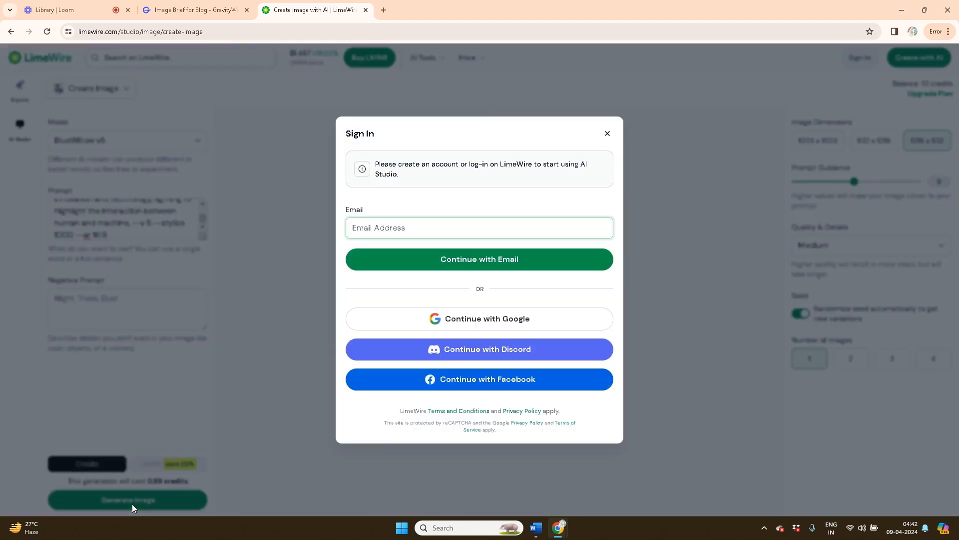
pyautogui.click(470, 321)
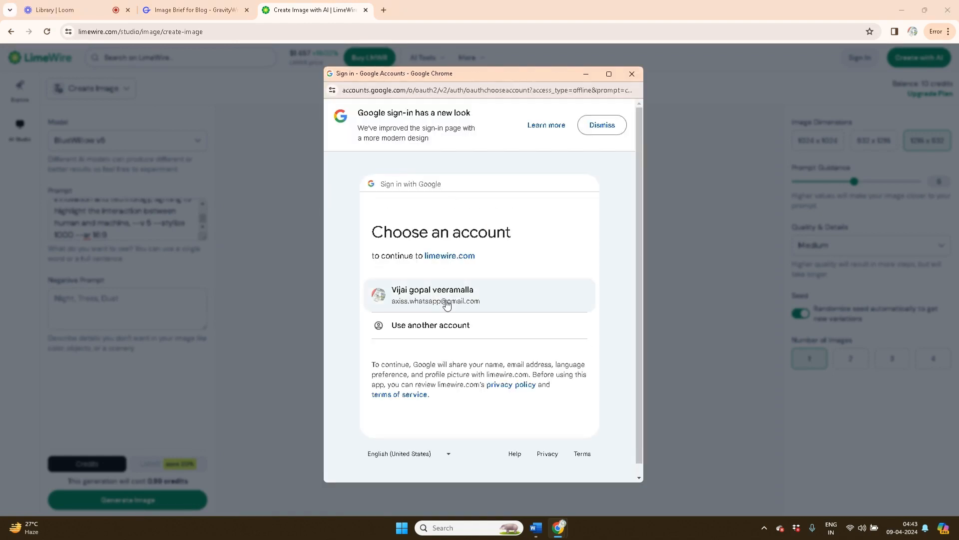
pyautogui.click(440, 300)
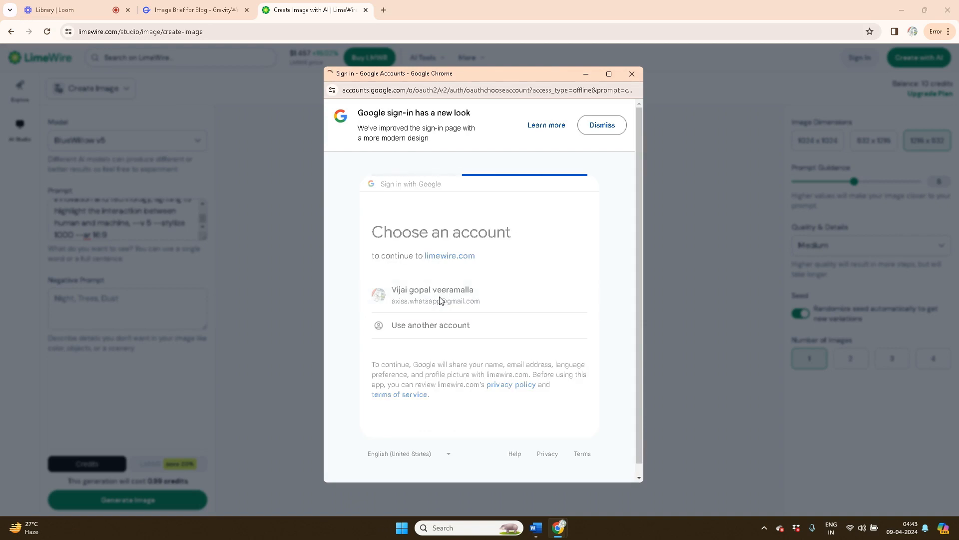
pyautogui.click(509, 424)
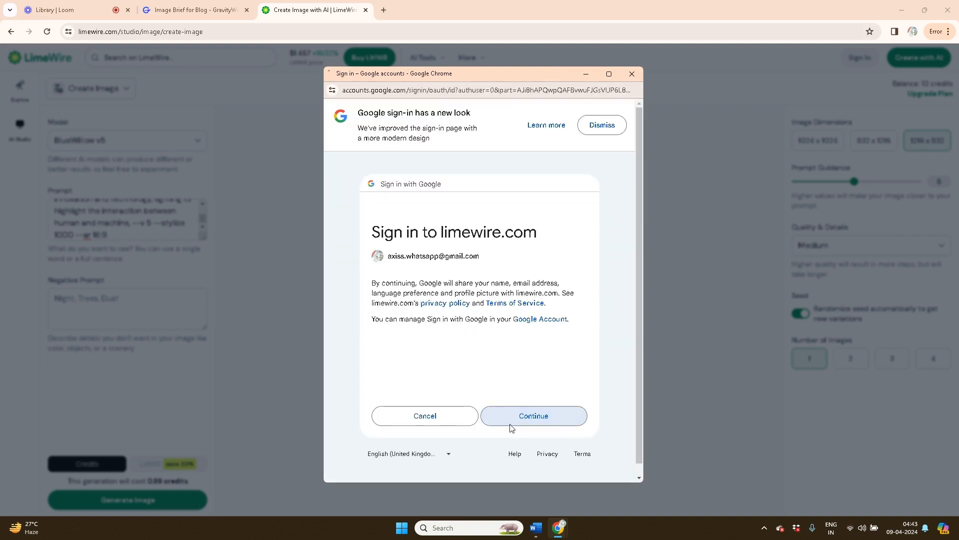
pyautogui.click(525, 424)
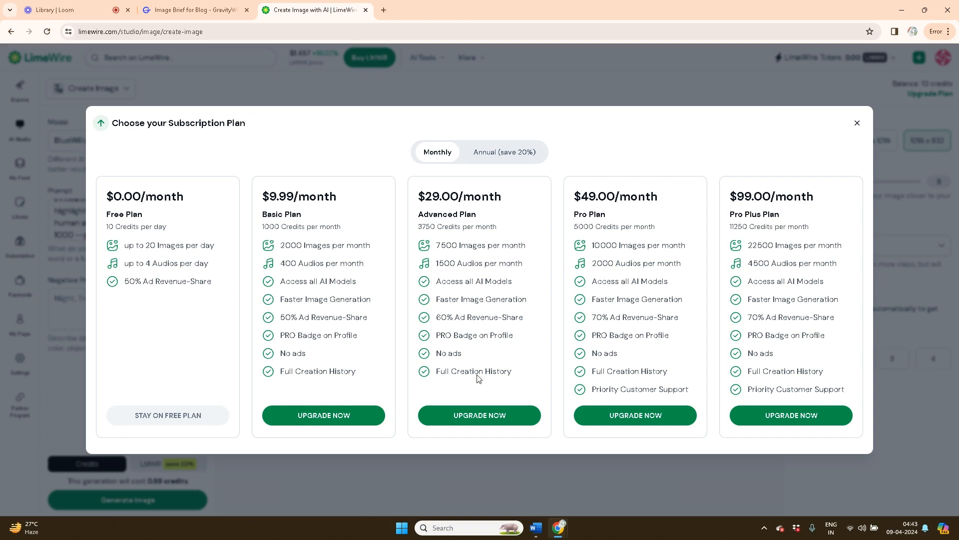
pyautogui.click(178, 424)
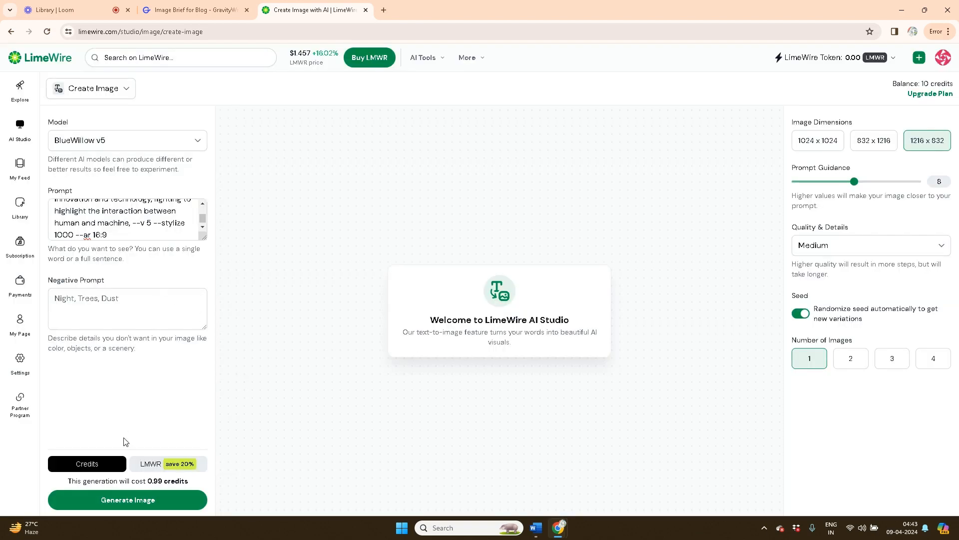
# Generate the Prompt 1 image, then copy Prompt 2 from GravityWrite
pyautogui.click(129, 503)
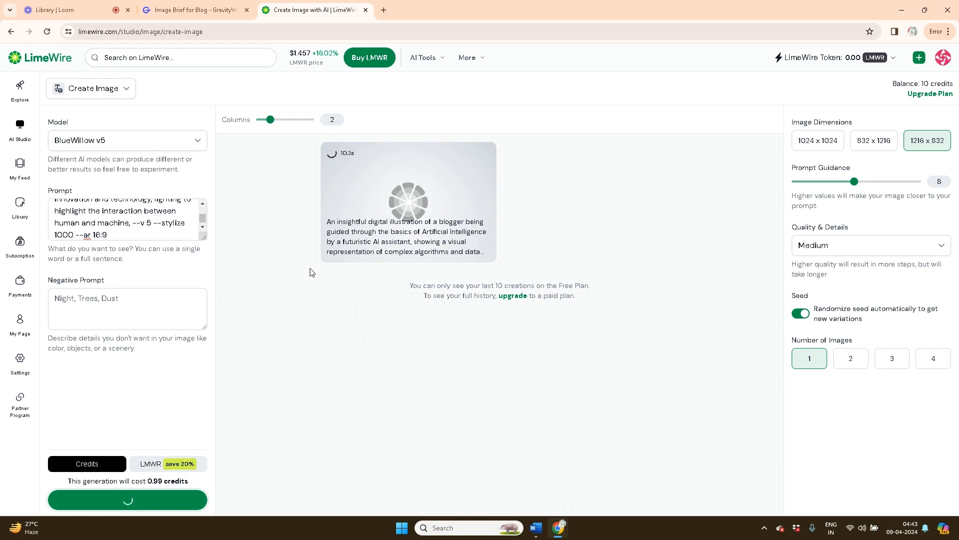
pyautogui.click(213, 14)
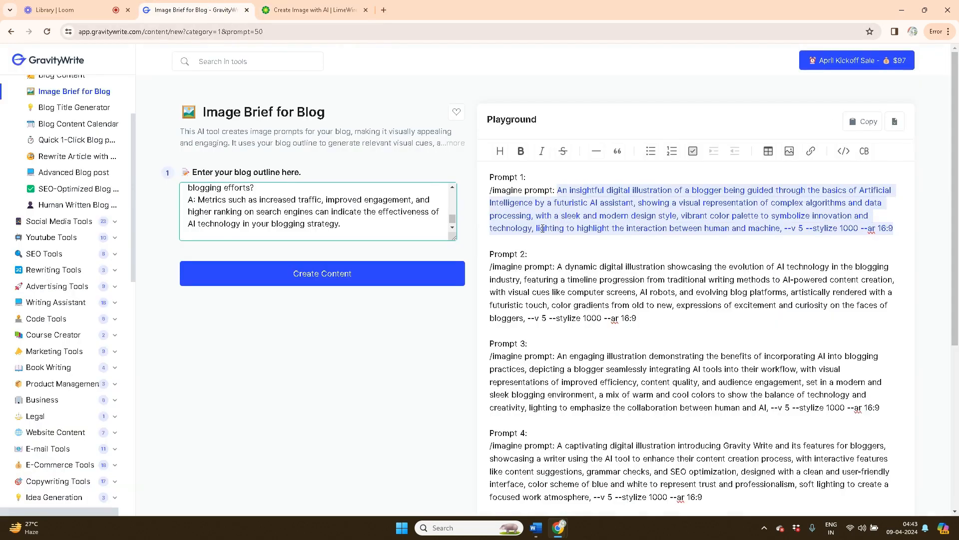
pyautogui.moveTo(559, 267); pyautogui.dragTo(637, 318)
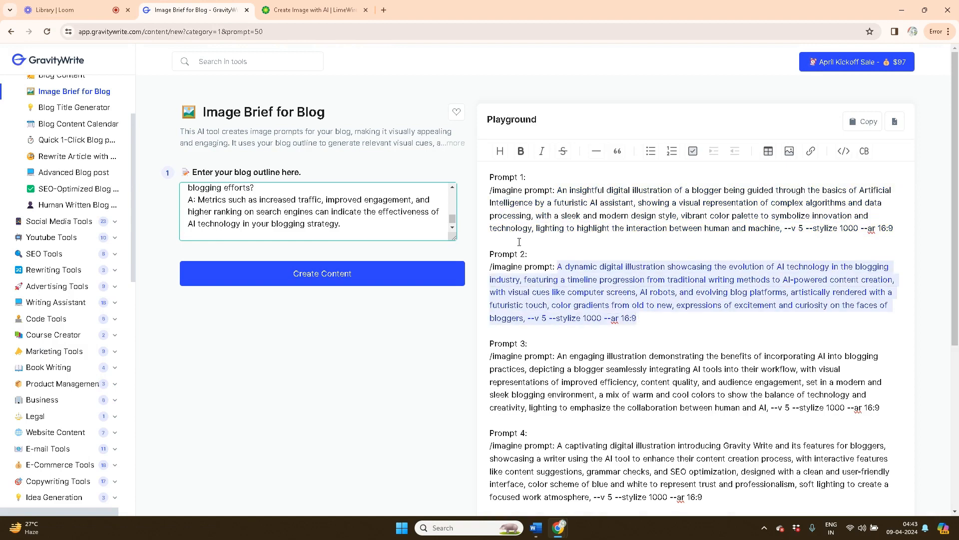
pyautogui.click(337, 11)
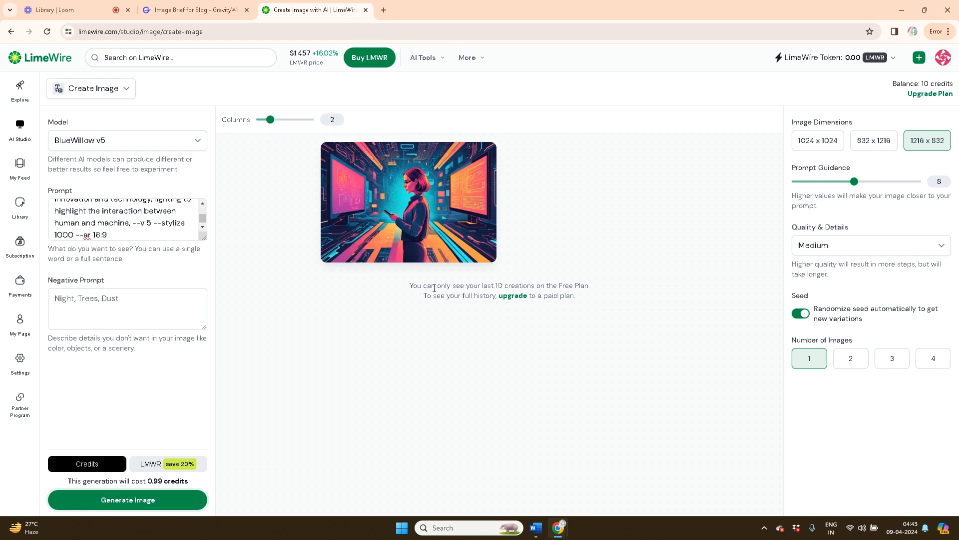
# Download the blogger-with-AI illustration as LimeWire AI Studio Asset.jpeg
pyautogui.moveTo(482, 180)
pyautogui.click(480, 159)
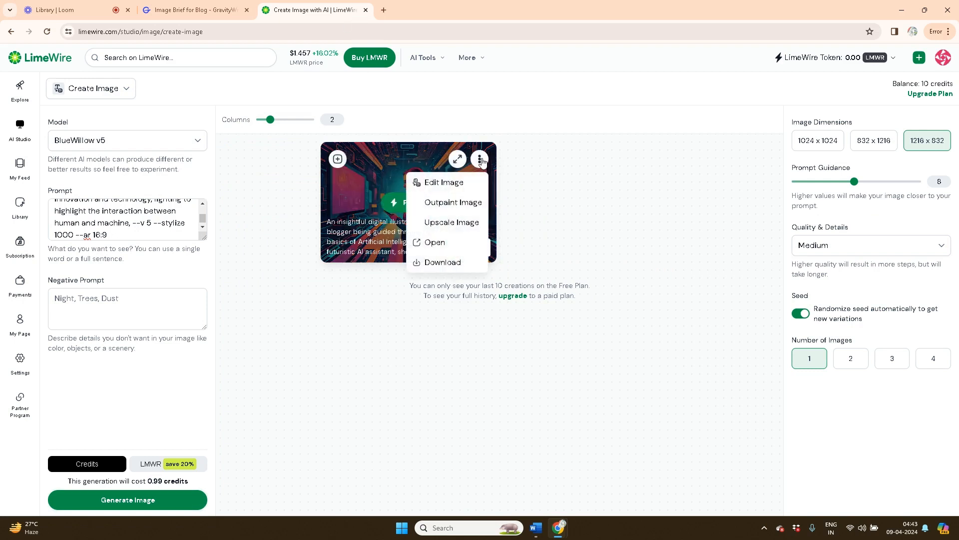
pyautogui.click(446, 264)
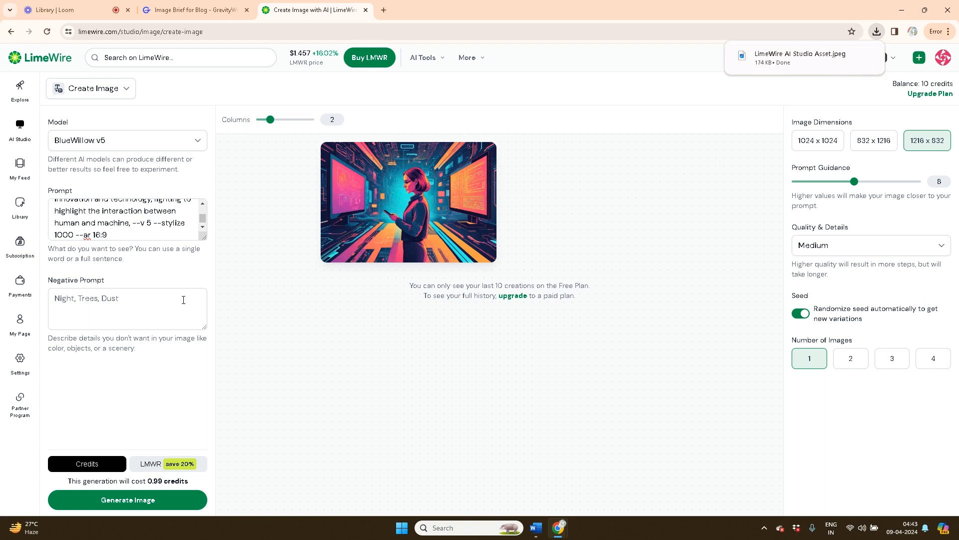
# Replace the prompt with Prompt 2 and generate the robots-collaborating image
pyautogui.moveTo(114, 235); pyautogui.dragTo(50, 202)
pyautogui.hotkey('ctrl', 'v')
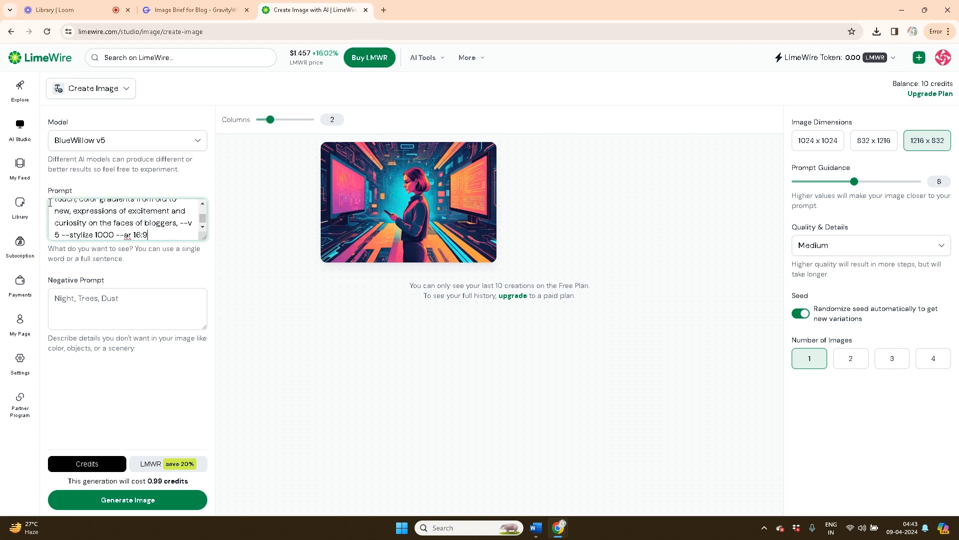
pyautogui.click(114, 501)
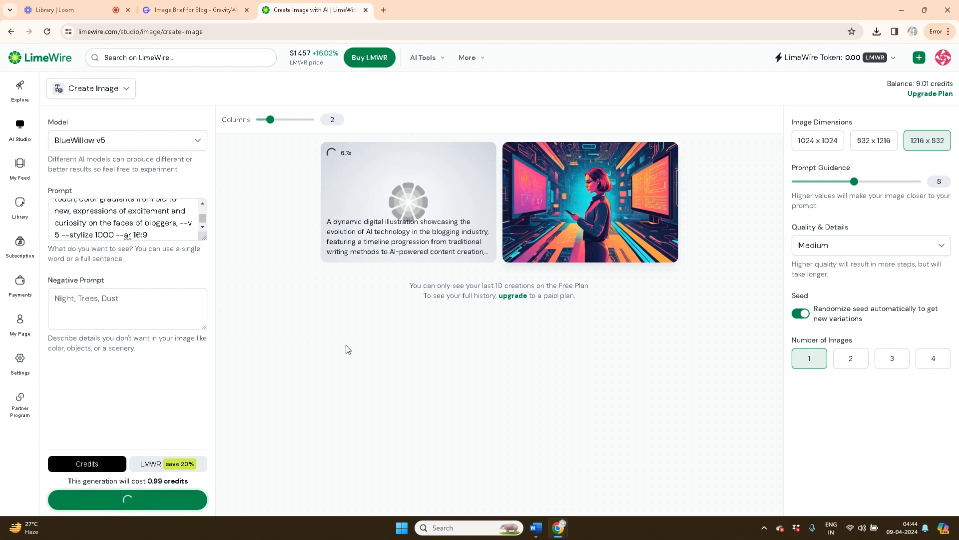
# Copy Prompt 3 from GravityWrite, paste it over the old prompt and generate the benefits-of-AI image
pyautogui.click(194, 9)
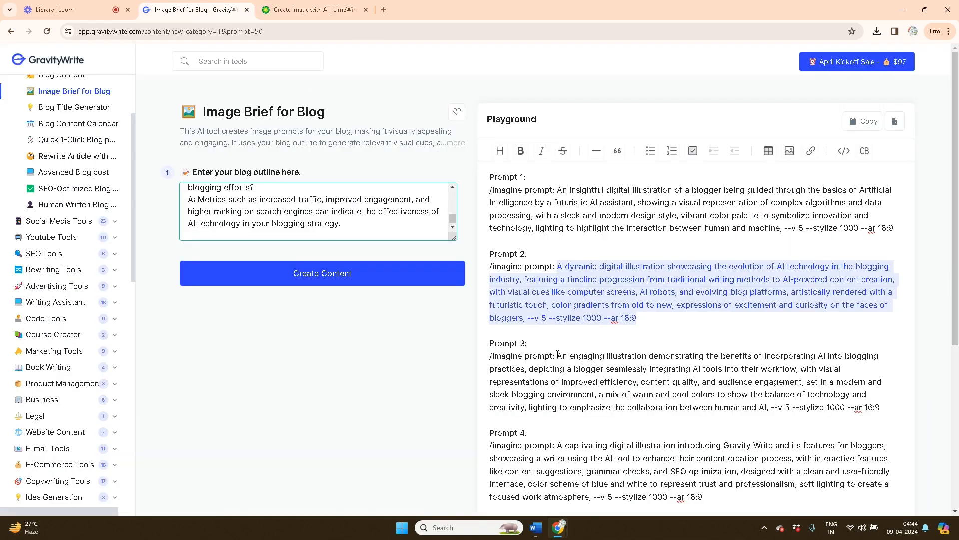
pyautogui.moveTo(557, 356); pyautogui.dragTo(883, 409)
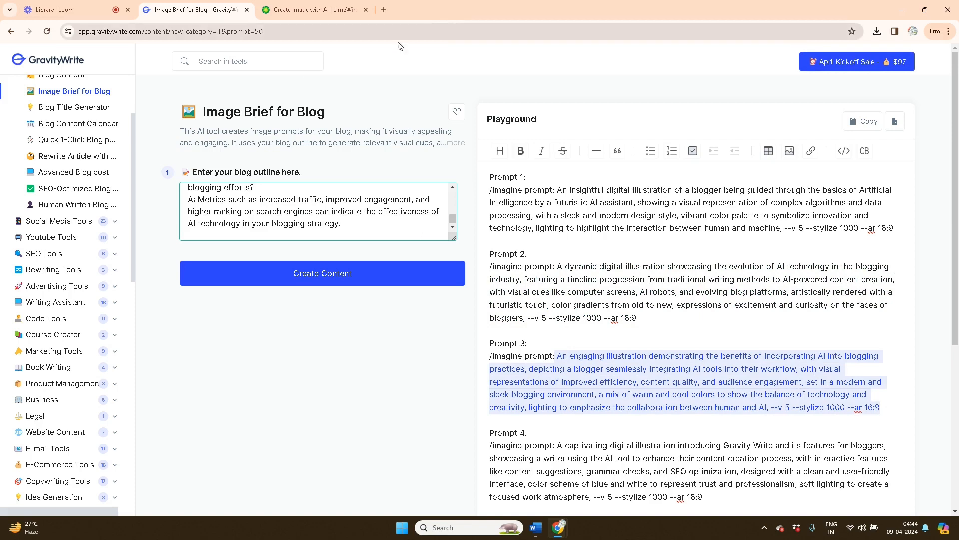
pyautogui.click(335, 13)
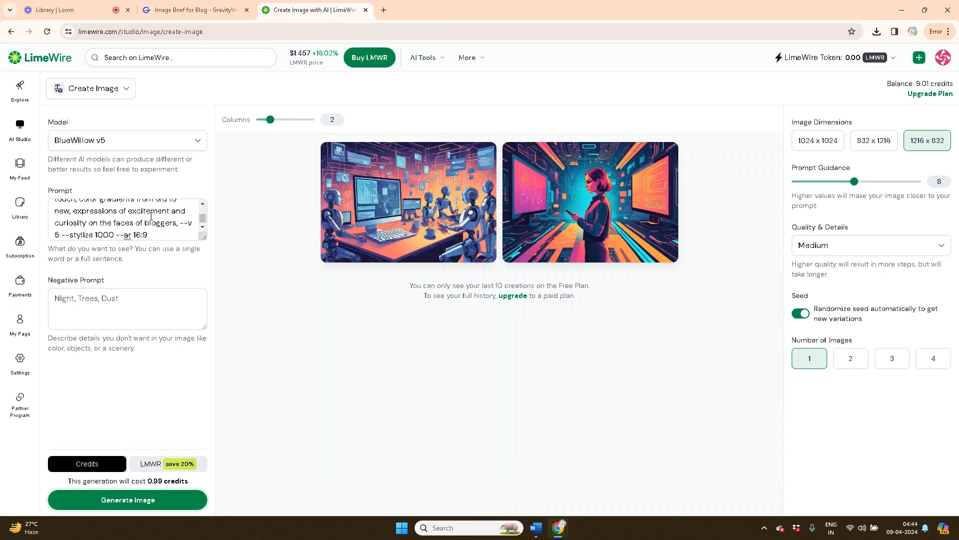
pyautogui.moveTo(150, 235); pyautogui.dragTo(34, 205)
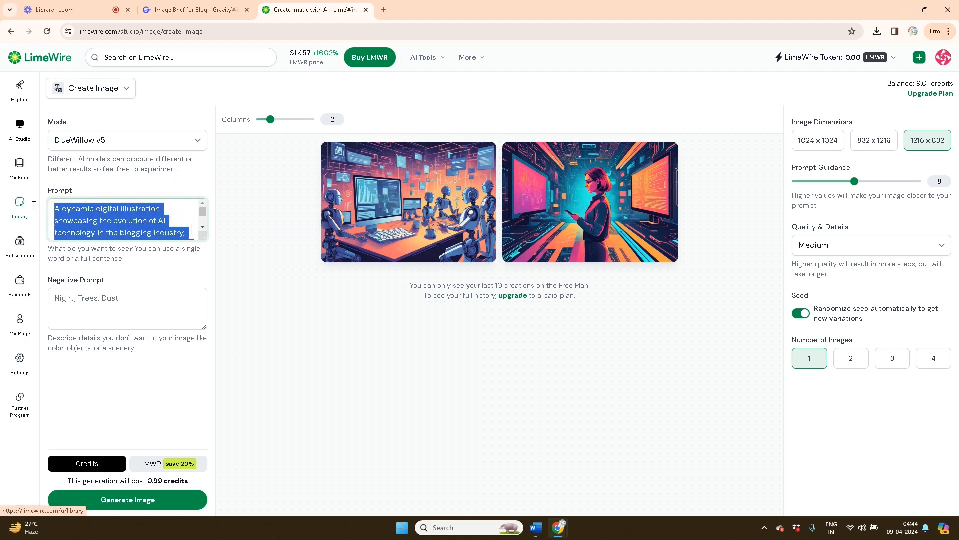
pyautogui.hotkey('ctrl', 'v')
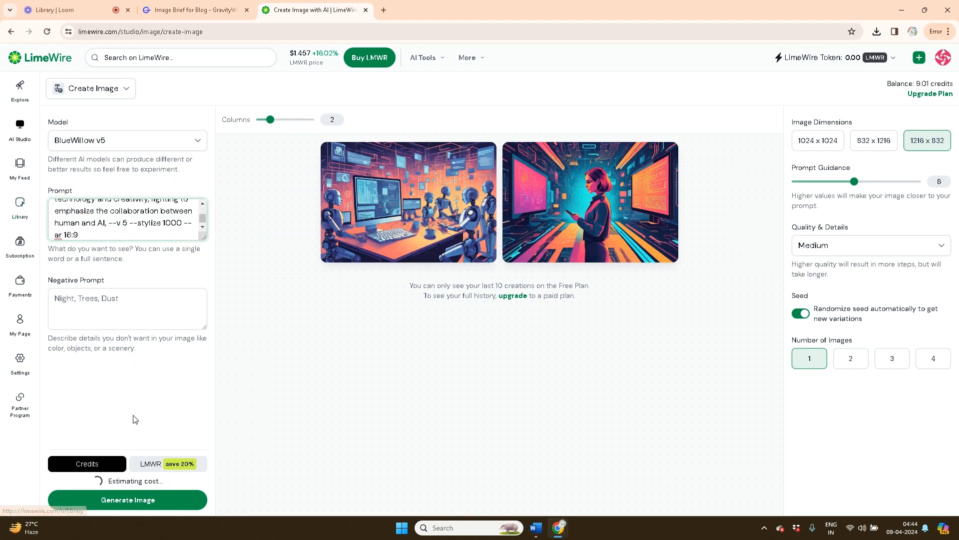
pyautogui.click(141, 501)
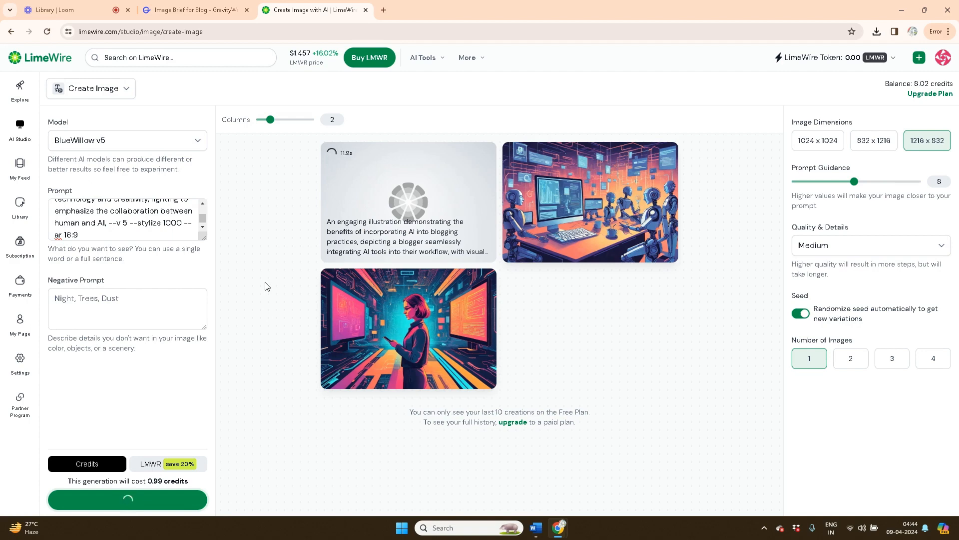
# Paste GravityWrite's Prompt 4 over LimeWire's prompt and generate images from it twice
pyautogui.click(196, 4)
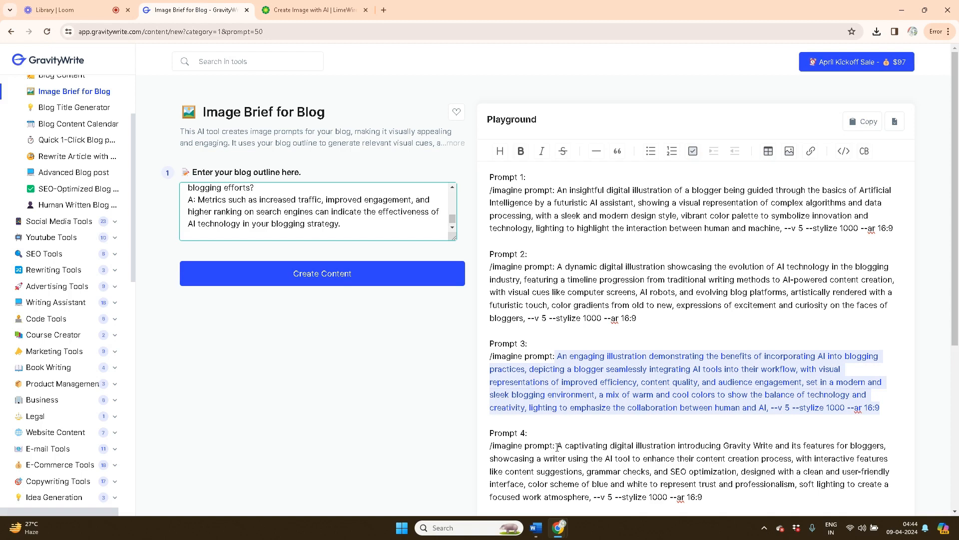
pyautogui.moveTo(557, 445); pyautogui.dragTo(592, 500)
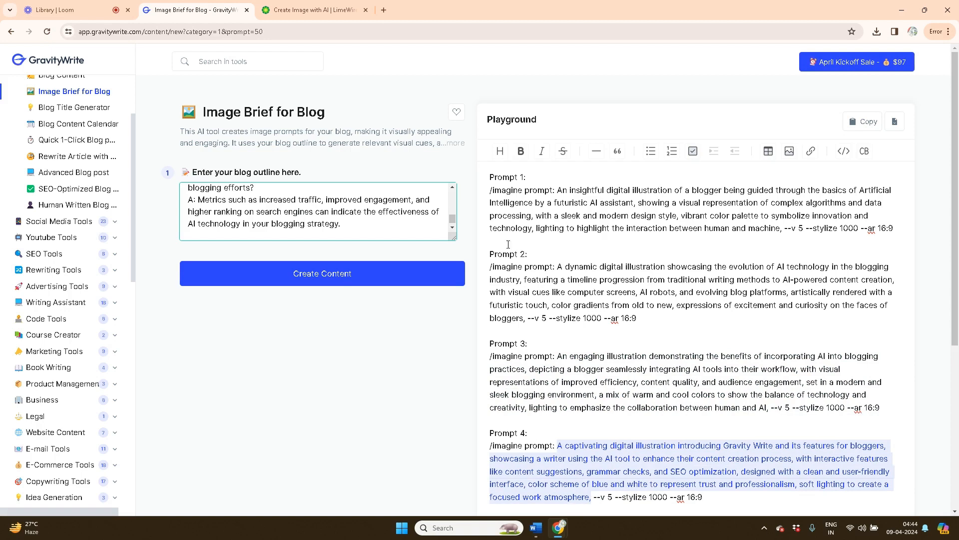
pyautogui.click(310, 13)
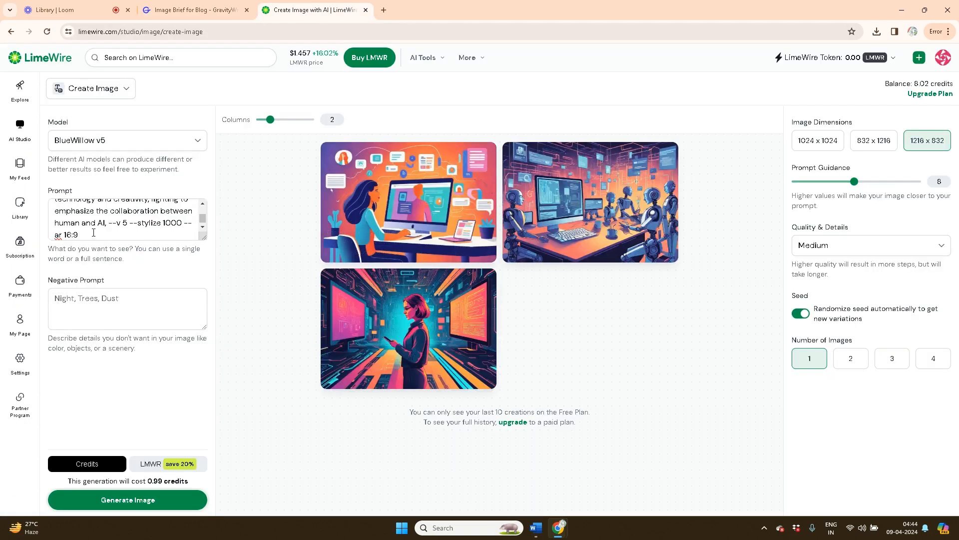
pyautogui.moveTo(94, 233); pyautogui.dragTo(37, 201)
pyautogui.hotkey('ctrl', 'v')
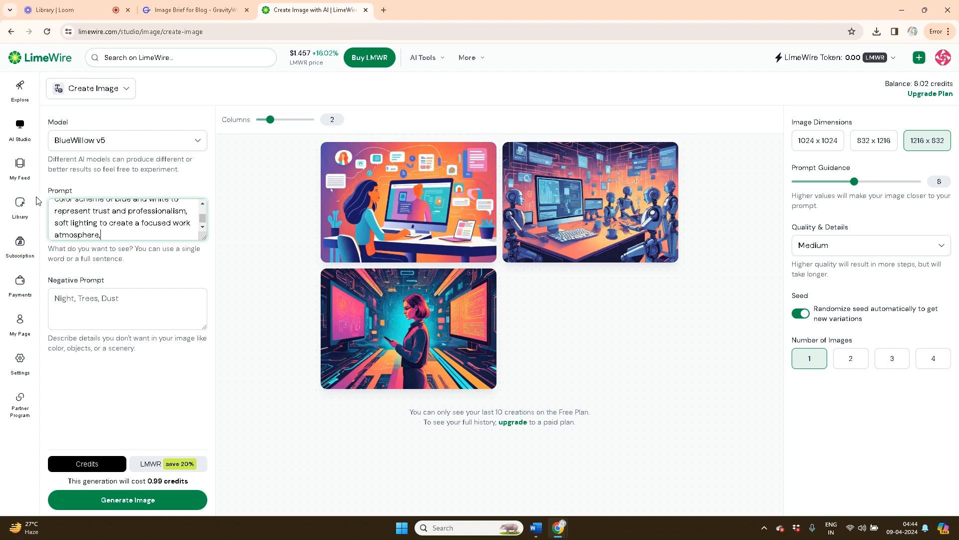
pyautogui.click(129, 500)
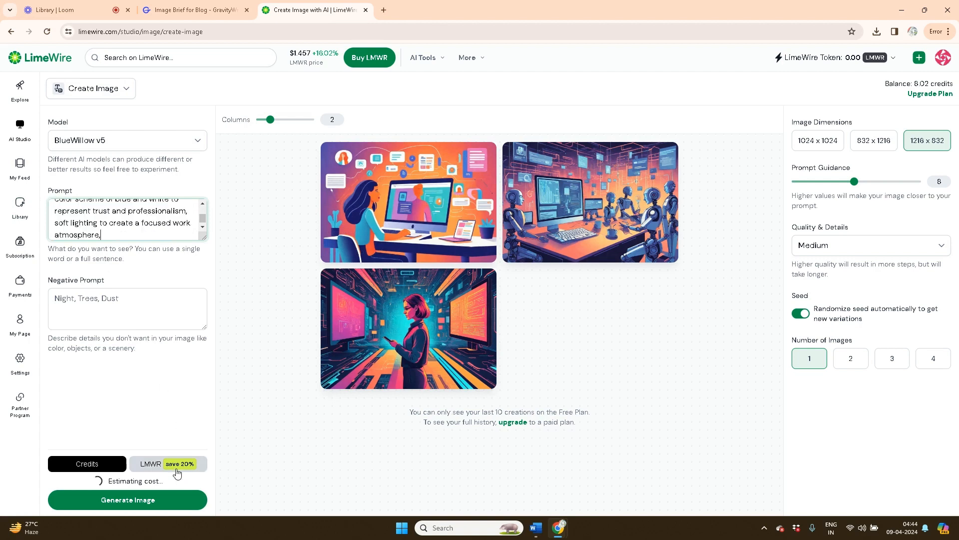
pyautogui.click(128, 501)
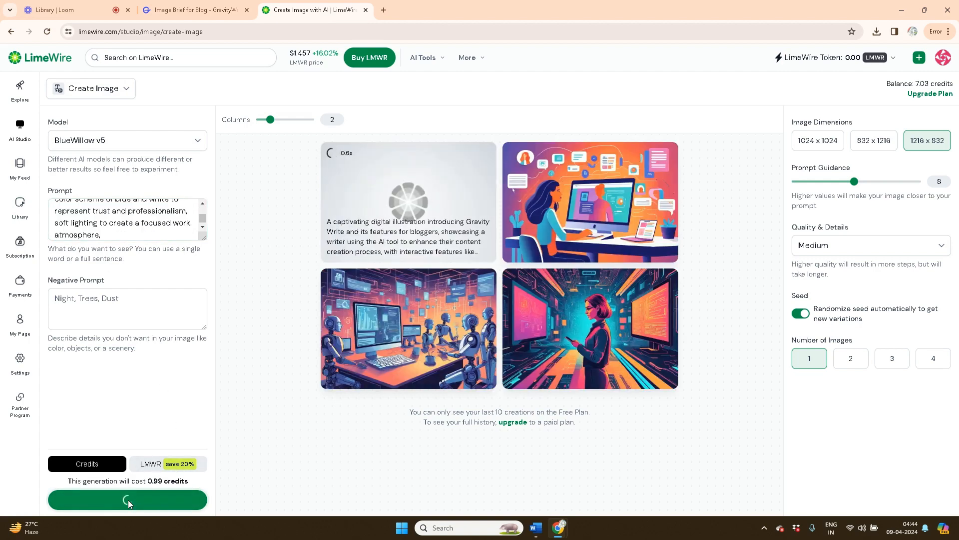
# Replace LimeWire's prompt with GravityWrite's Prompt 5 and generate its image
pyautogui.click(200, 10)
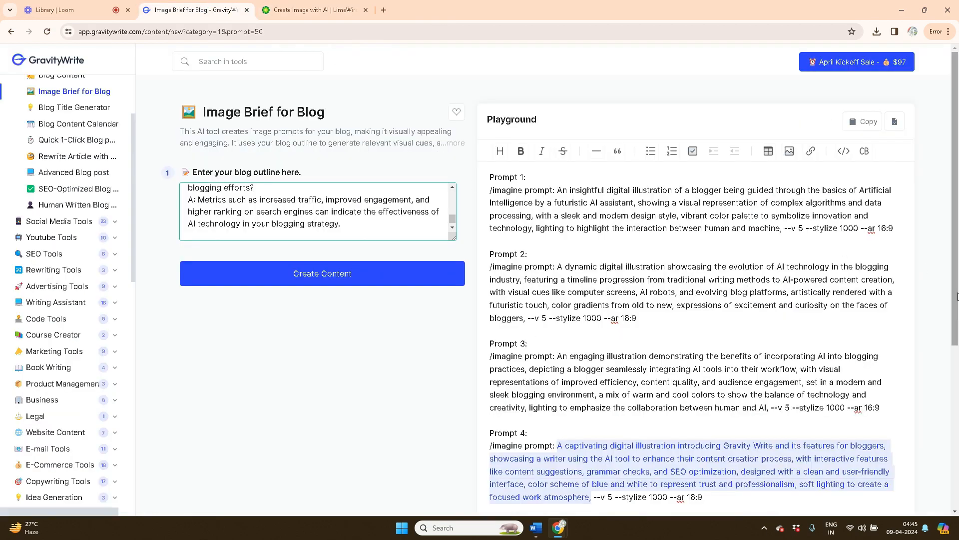
pyautogui.scroll(-3, 614, 449)
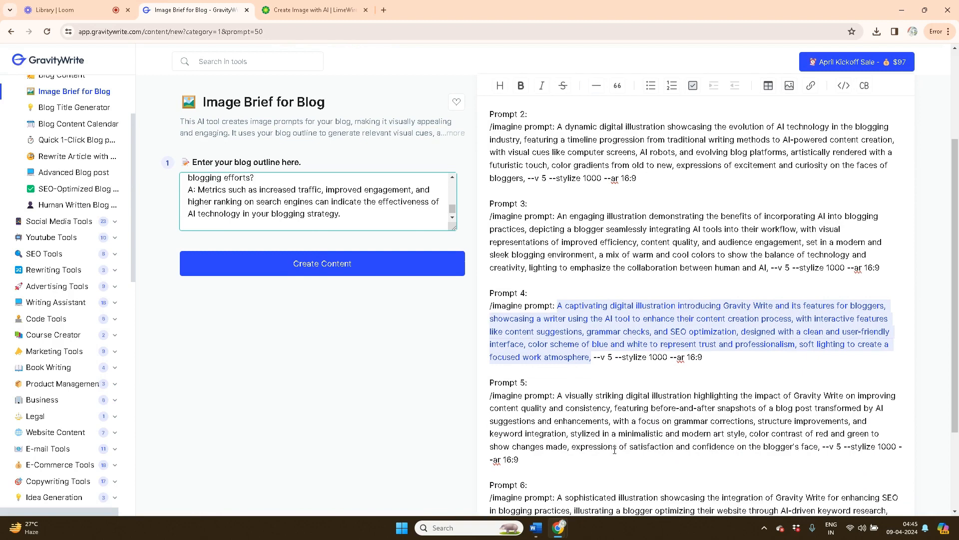
pyautogui.moveTo(556, 395); pyautogui.dragTo(619, 464)
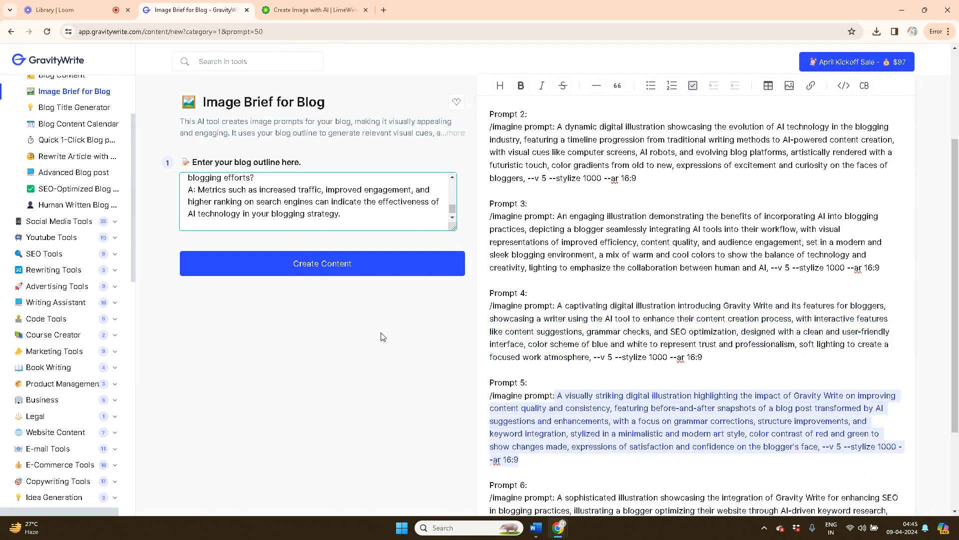
pyautogui.click(310, 10)
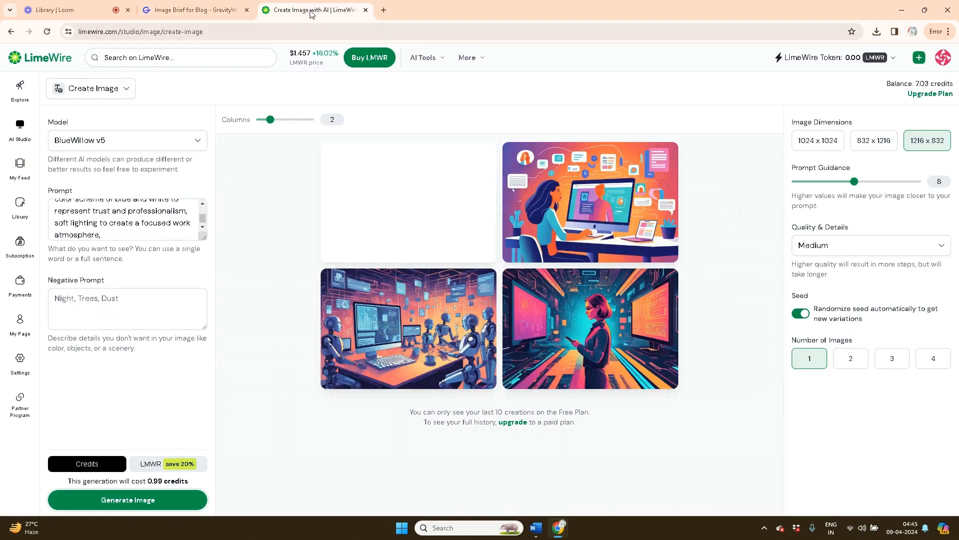
pyautogui.moveTo(73, 225); pyautogui.dragTo(54, 198)
pyautogui.hotkey('ctrl', 'v')
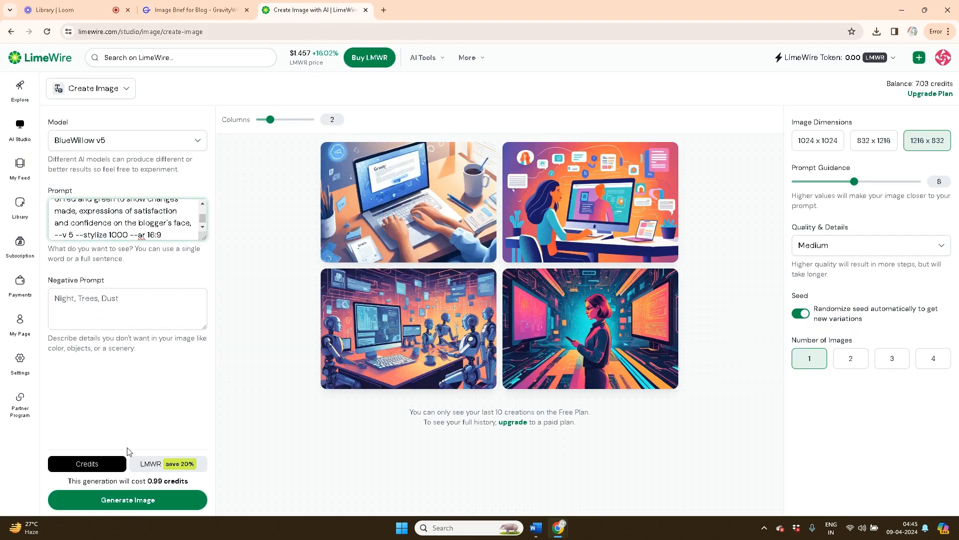
pyautogui.click(139, 505)
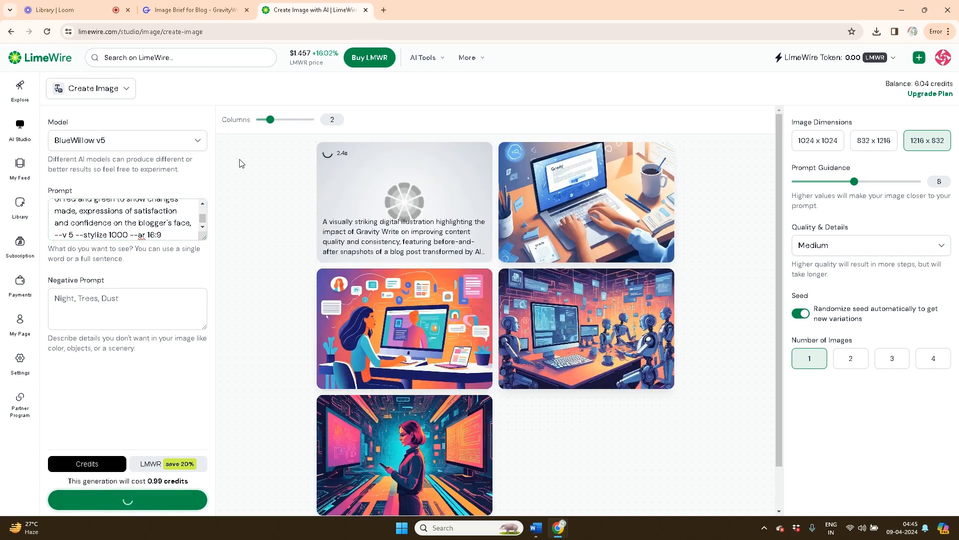
# Select Prompt 6's text in GravityWrite's image prompts
pyautogui.click(208, 10)
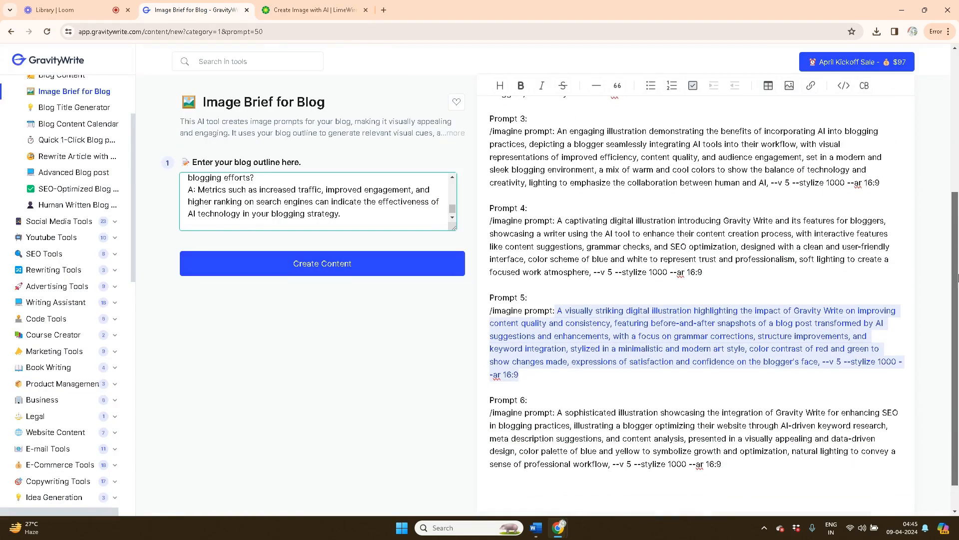
pyautogui.scroll(-2, 956, 224)
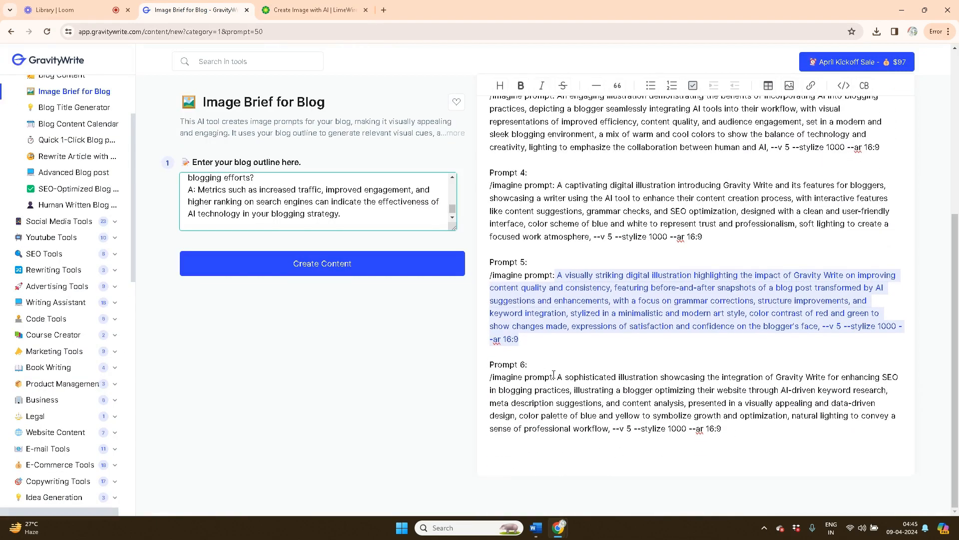
pyautogui.moveTo(557, 377); pyautogui.dragTo(731, 424)
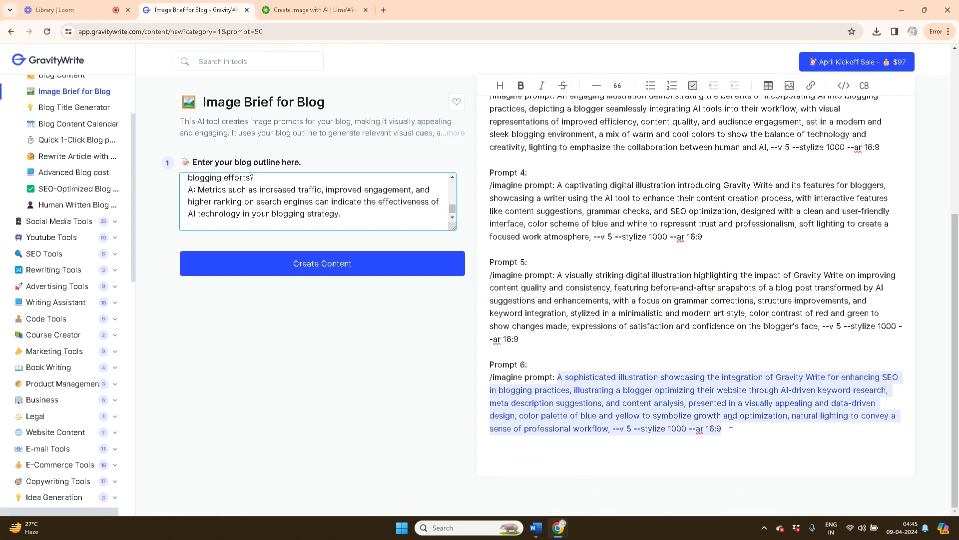
# Replace LimeWire's prompt with the SEO Prompt 6 and generate its image
pyautogui.click(304, 14)
pyautogui.moveTo(190, 235); pyautogui.dragTo(57, 202)
pyautogui.hotkey('ctrl', 'v')
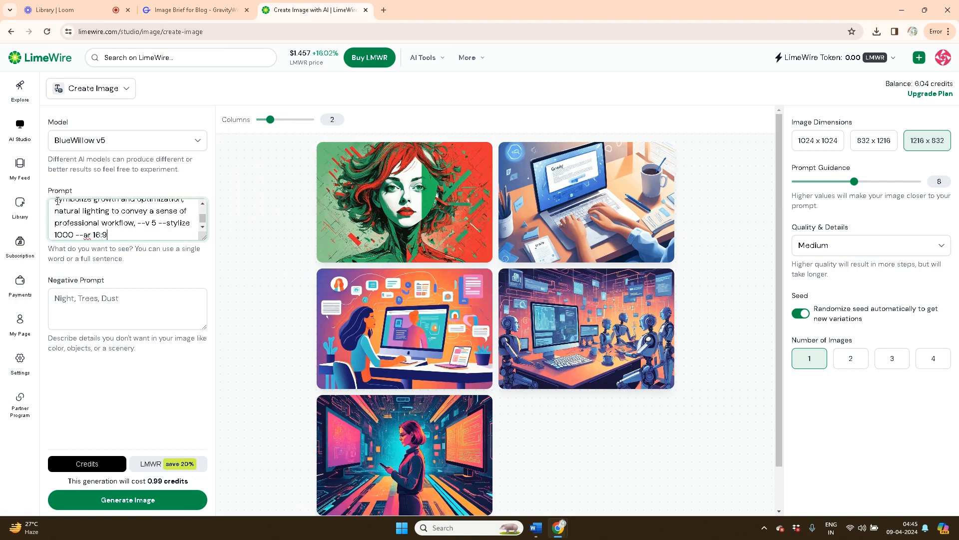
pyautogui.click(120, 501)
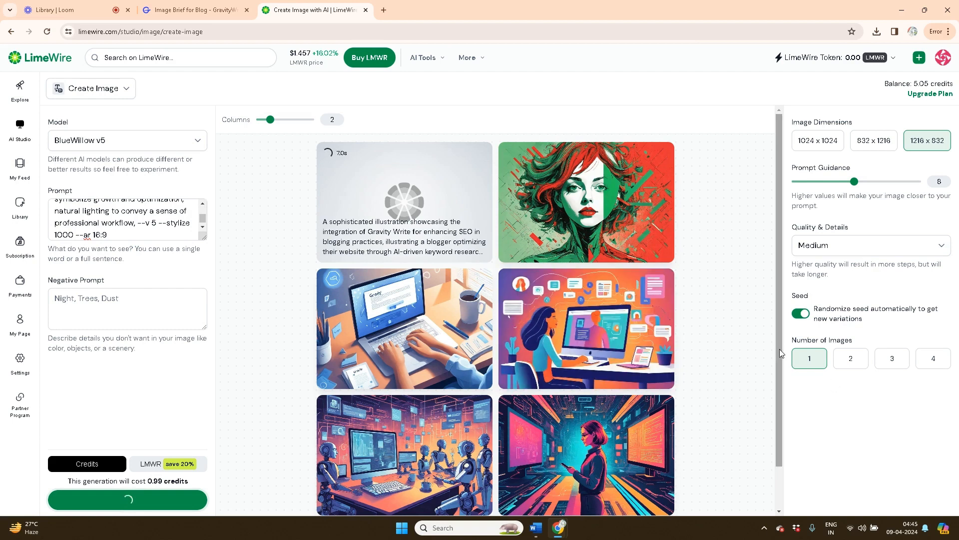
# Download the robots, blogger, laptop, red-green portrait and woman-in-yellow images, then return to Word
pyautogui.moveTo(779, 349); pyautogui.dragTo(779, 389)
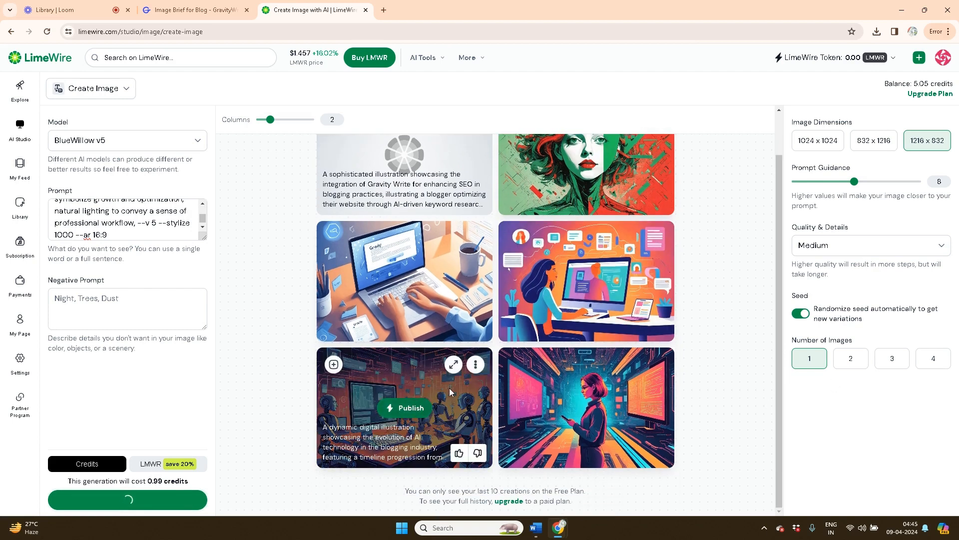
pyautogui.click(474, 370)
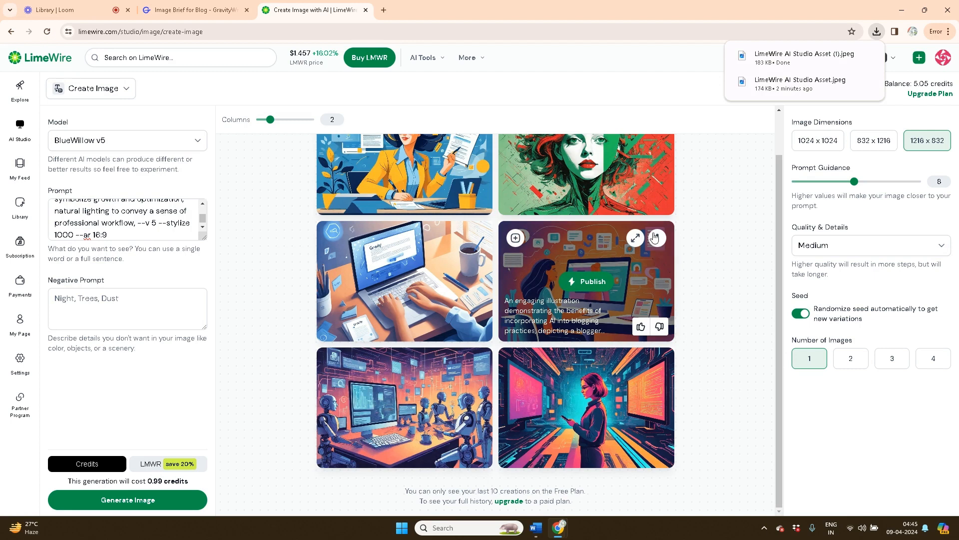
pyautogui.click(656, 238)
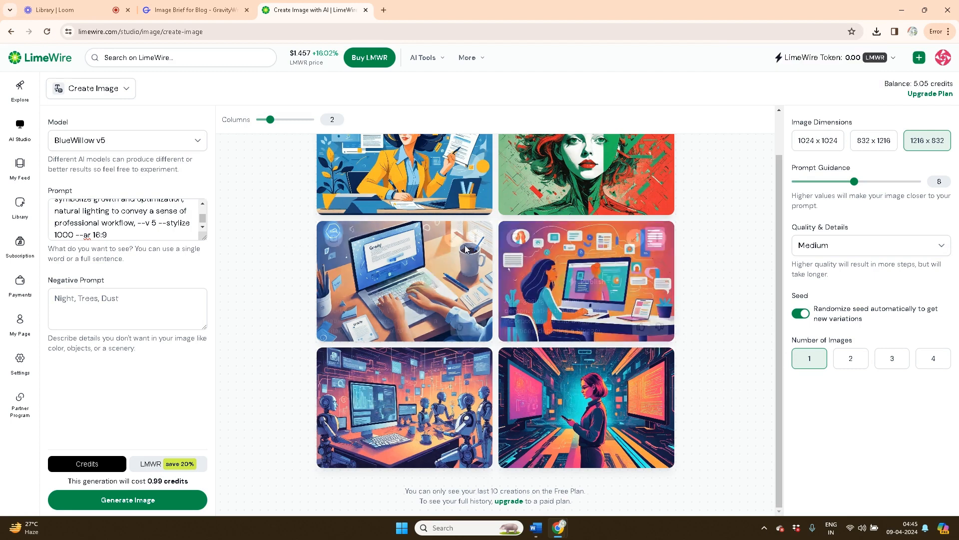
pyautogui.click(480, 240)
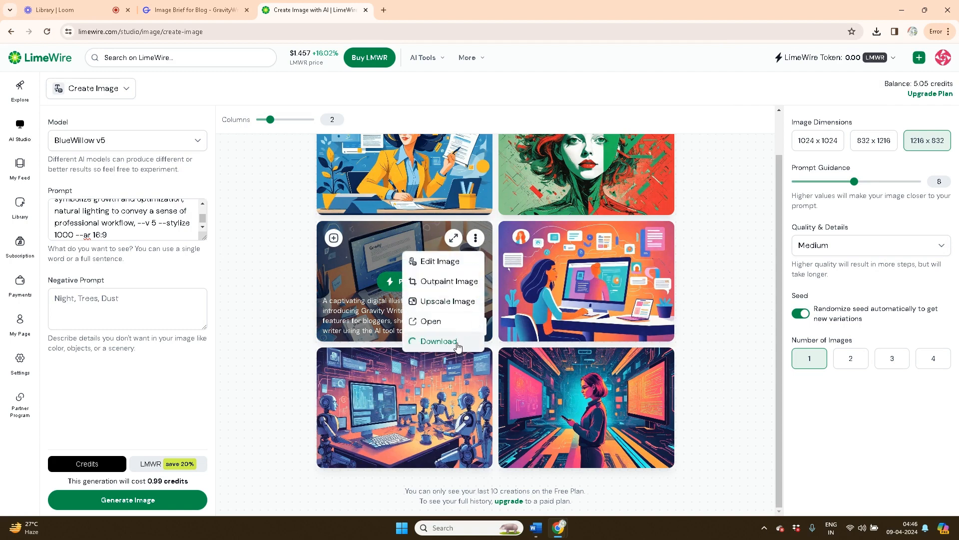
pyautogui.moveTo(781, 247); pyautogui.dragTo(784, 158)
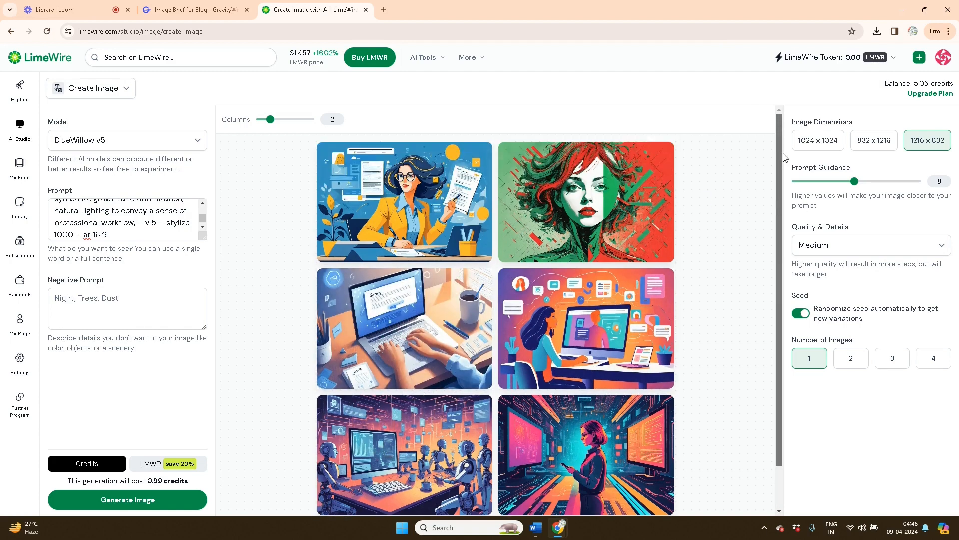
pyautogui.click(658, 160)
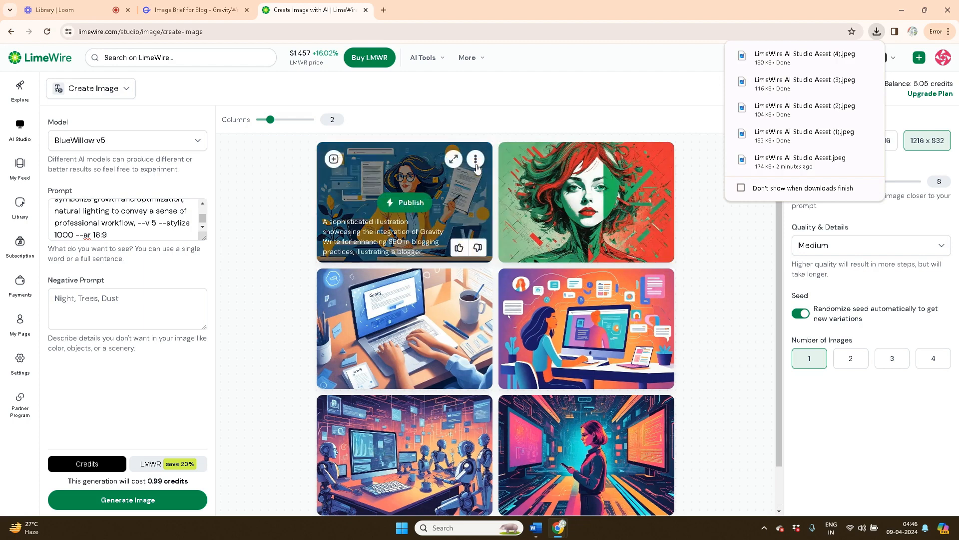
pyautogui.click(476, 161)
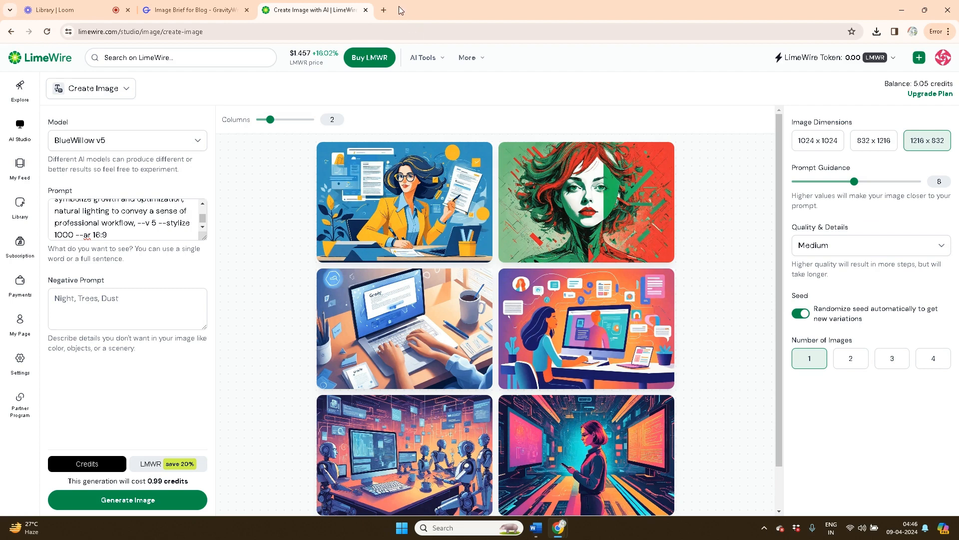
pyautogui.click(541, 529)
# Insert 'LimeWire AI Studio Asset' from Downloads on a new line after the AI definition paragraph
pyautogui.click(636, 422)
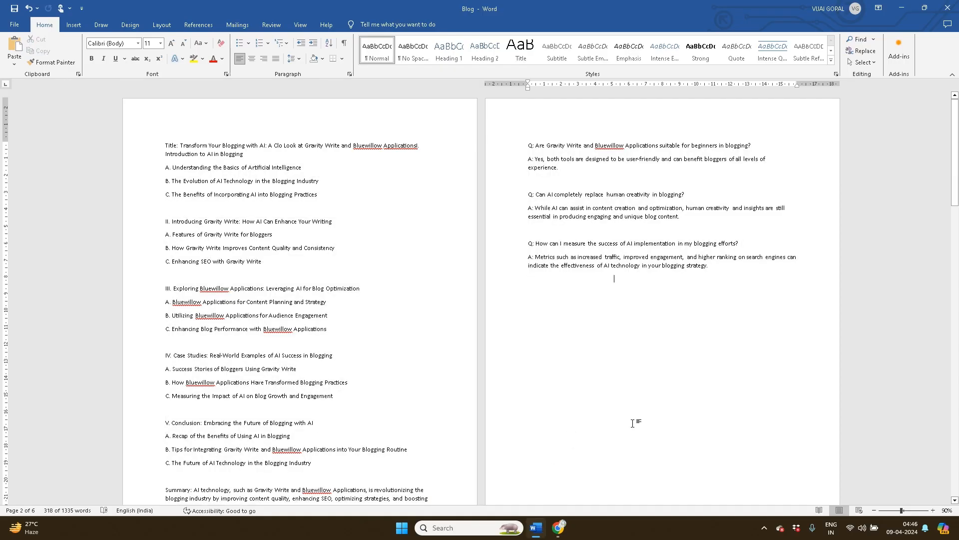
pyautogui.moveTo(955, 198); pyautogui.dragTo(957, 336)
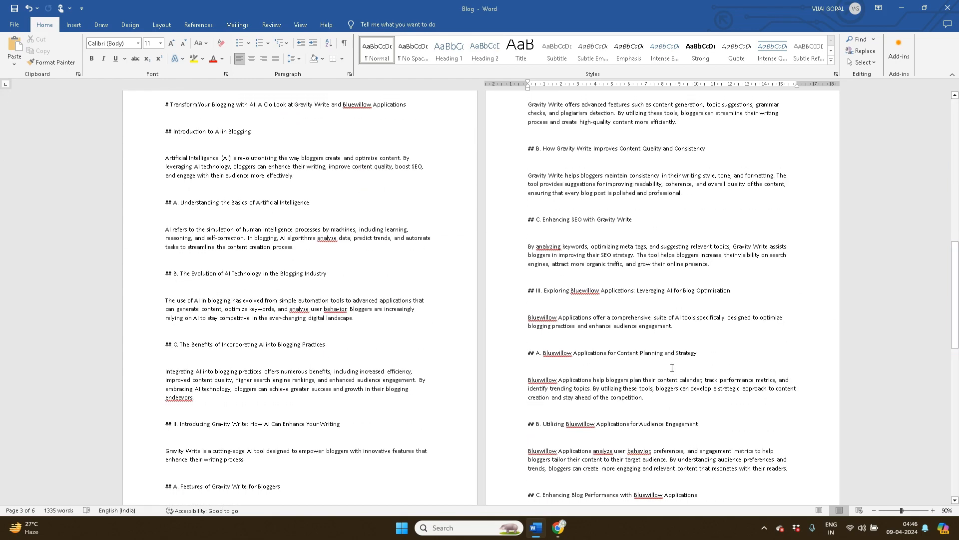
pyautogui.click(315, 251)
pyautogui.press('Return')
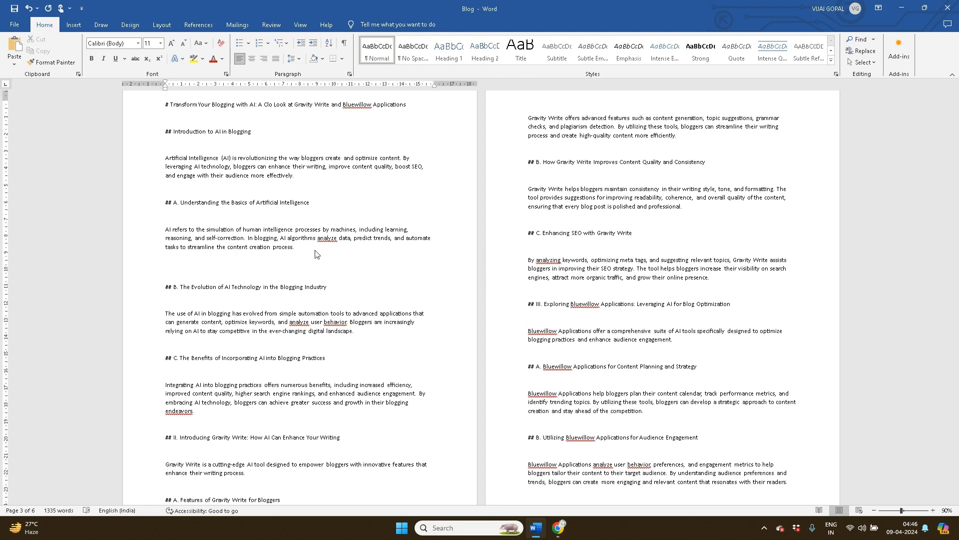
pyautogui.click(74, 25)
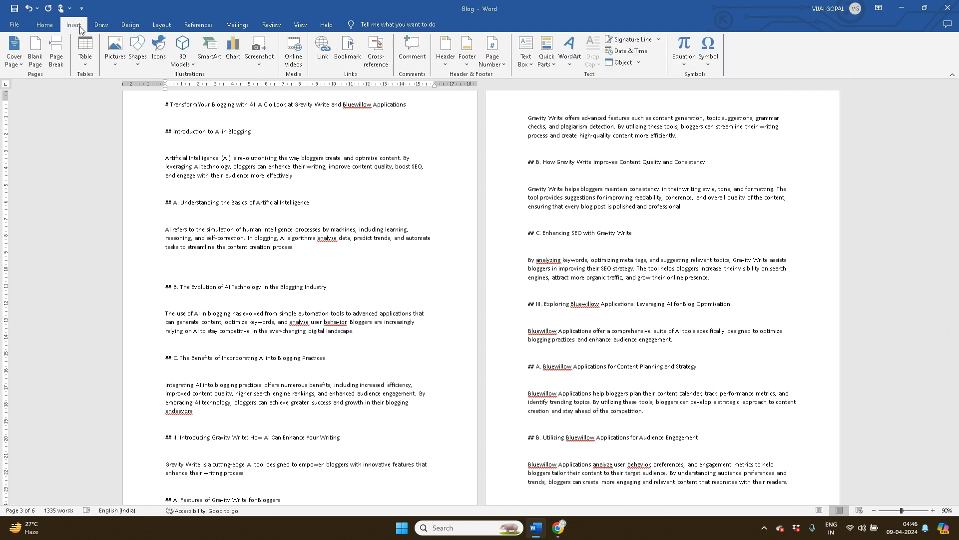
pyautogui.click(116, 62)
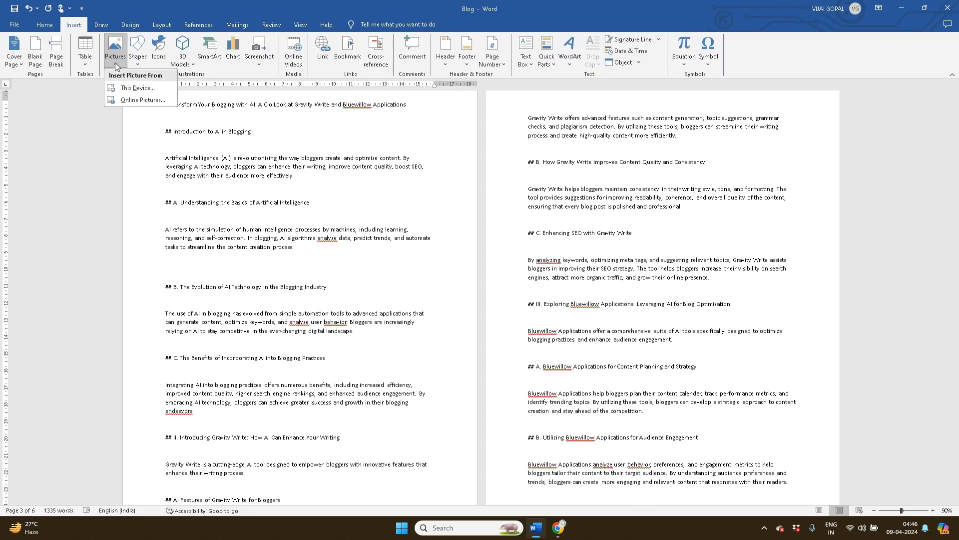
pyautogui.click(129, 89)
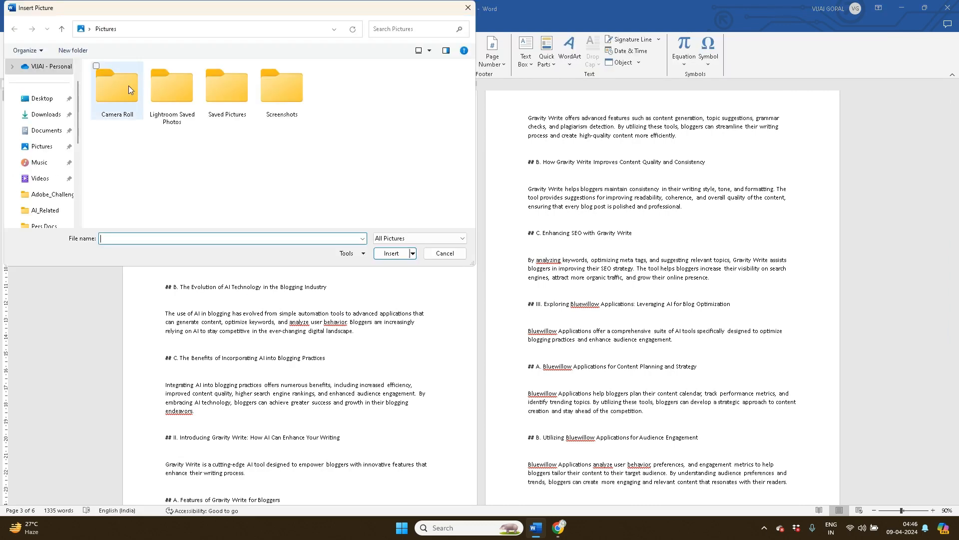
pyautogui.click(45, 115)
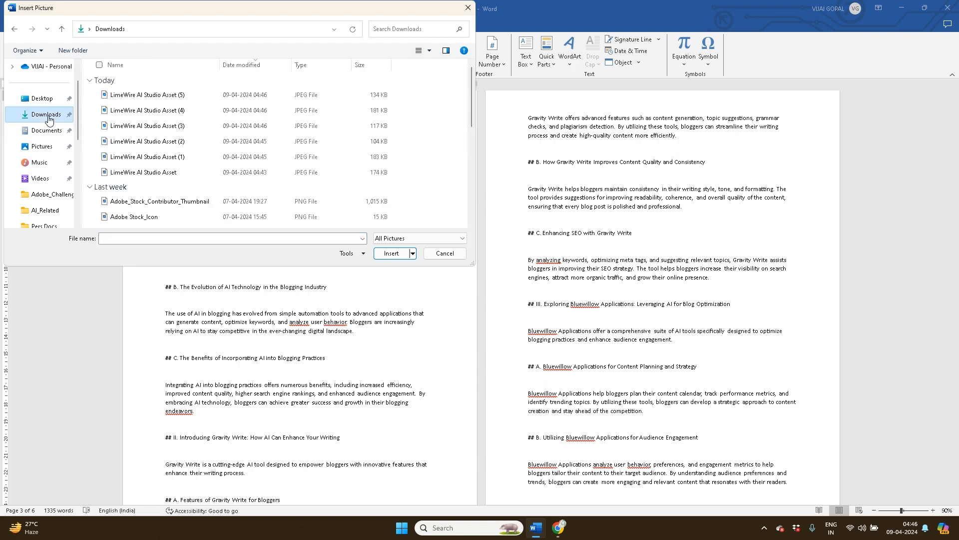
pyautogui.click(142, 173)
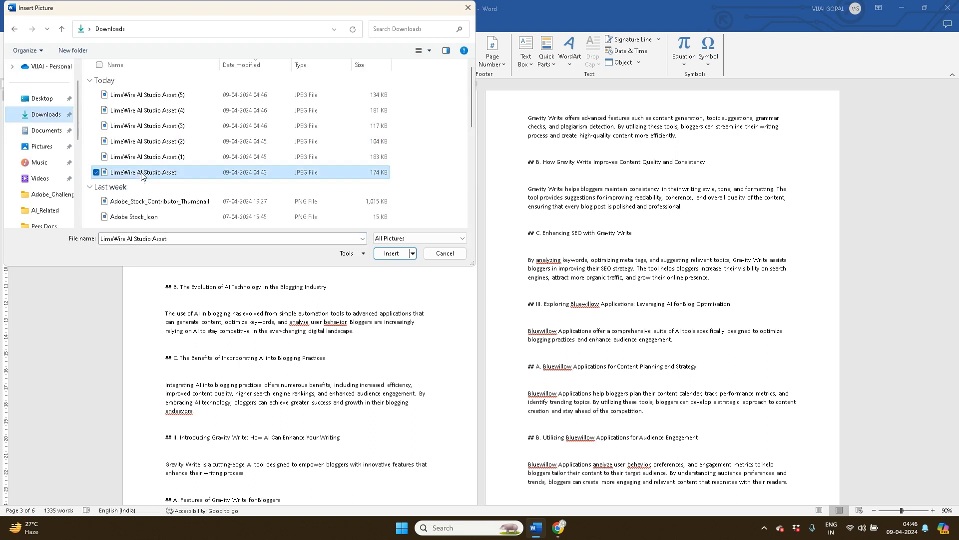
pyautogui.click(390, 254)
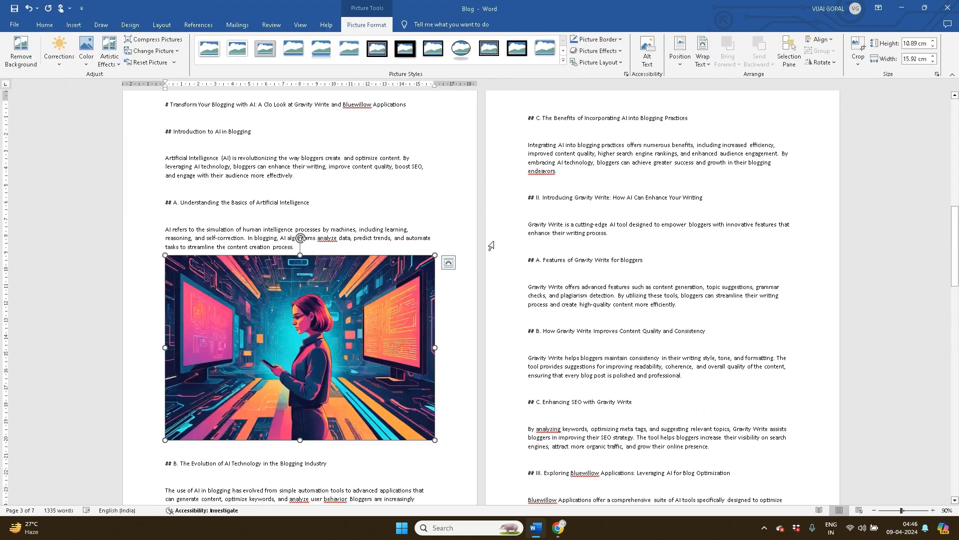
pyautogui.moveTo(954, 249); pyautogui.dragTo(957, 302)
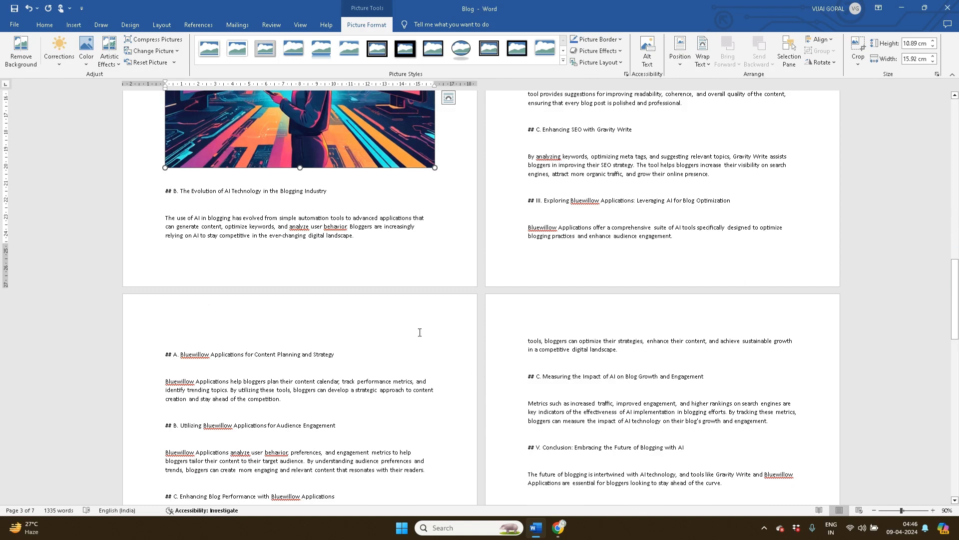
pyautogui.click(208, 342)
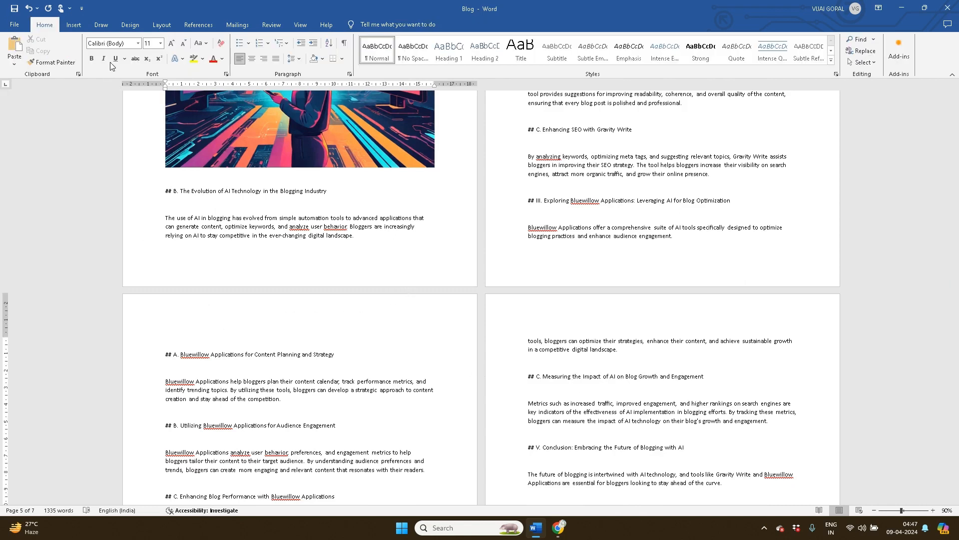
# Insert the robots image 'LimeWire AI Studio Asset (1)' from this device
pyautogui.click(75, 25)
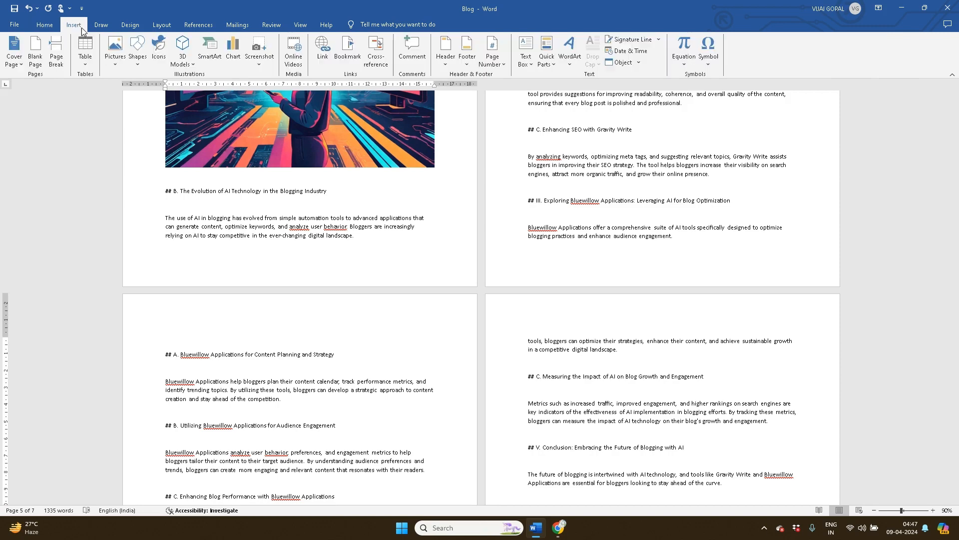
pyautogui.click(117, 65)
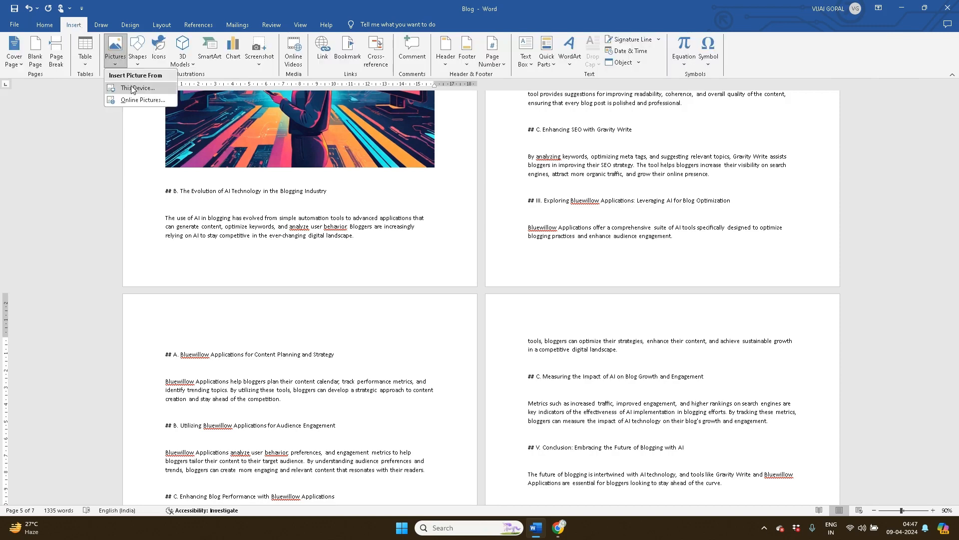
pyautogui.click(132, 88)
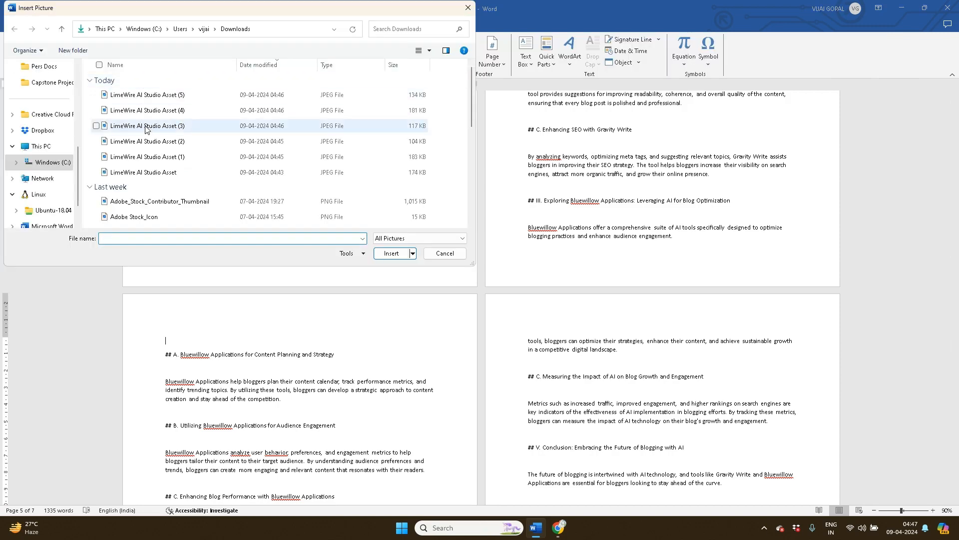
pyautogui.click(148, 159)
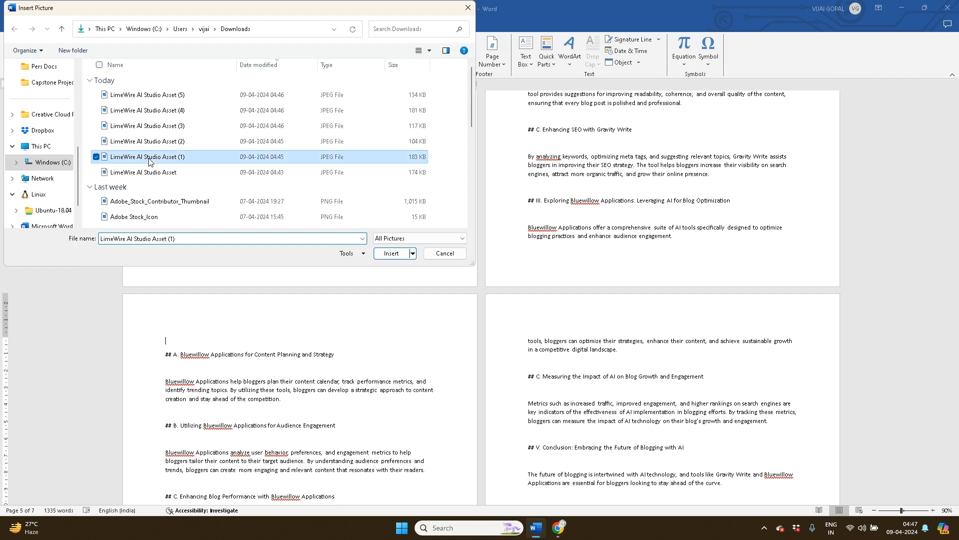
pyautogui.click(387, 254)
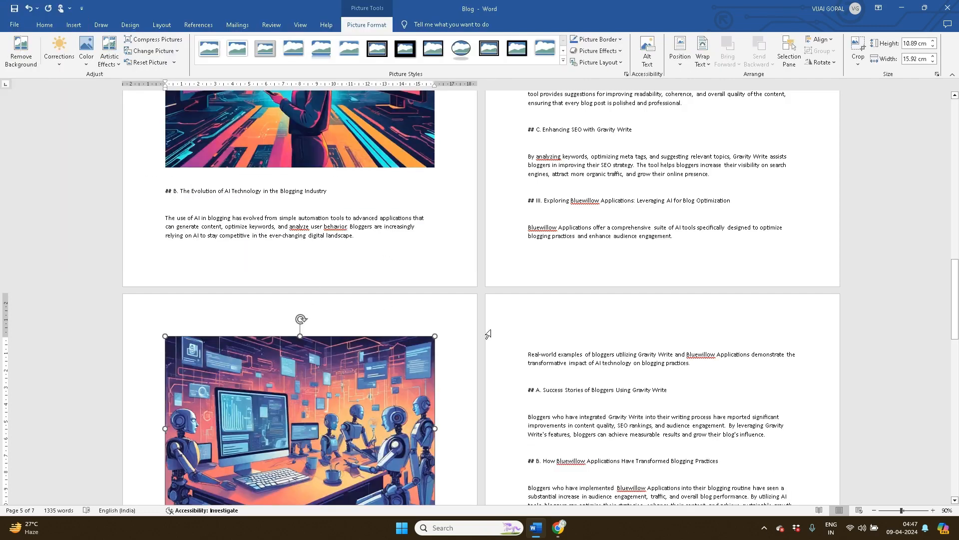
pyautogui.moveTo(954, 299); pyautogui.dragTo(956, 356)
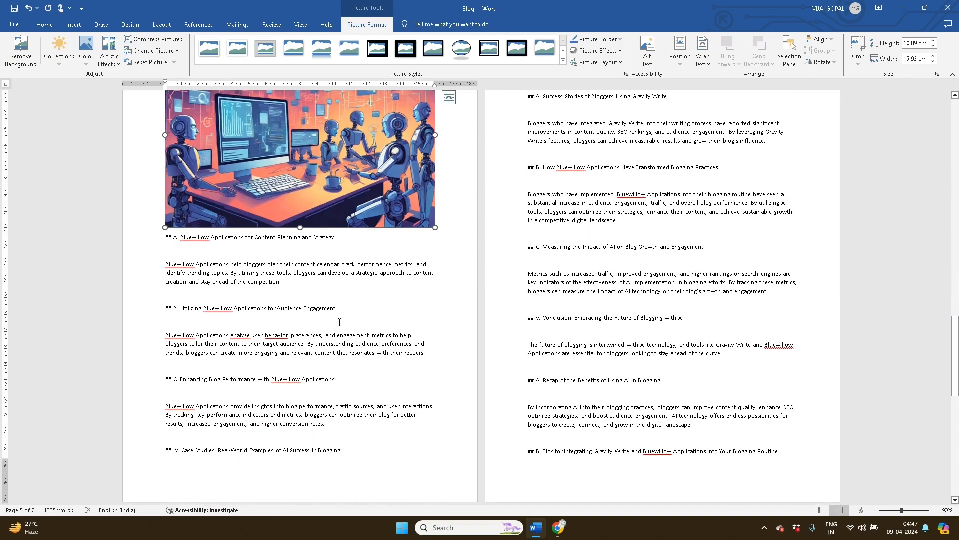
# Insert 'LimeWire AI Studio Asset (2)' after 'competition.' and add an empty line below heading B
pyautogui.click(322, 285)
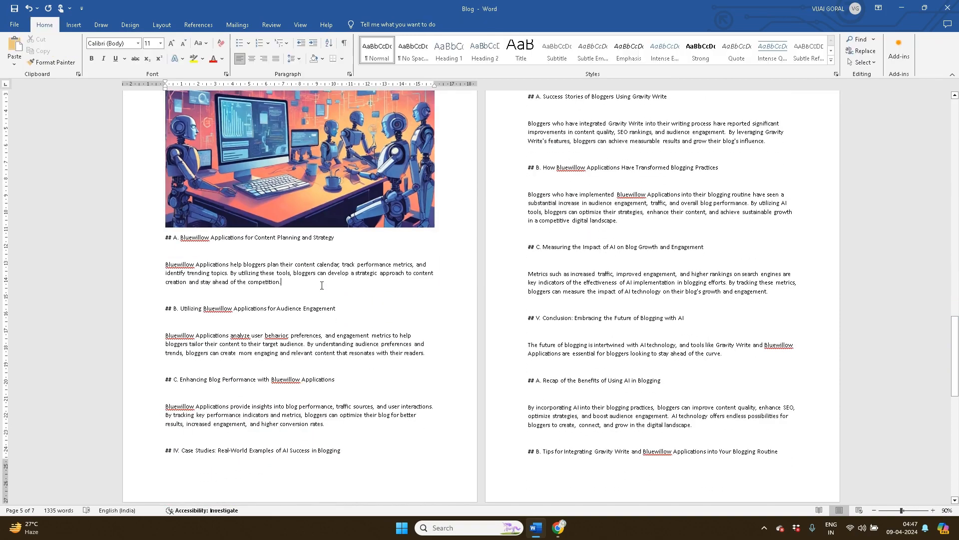
pyautogui.press('Return')
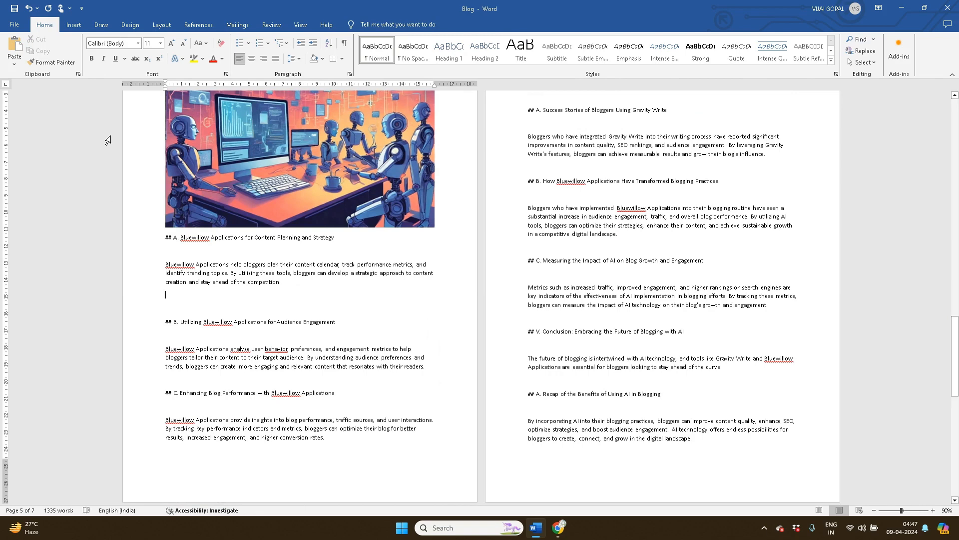
pyautogui.click(78, 27)
pyautogui.click(118, 65)
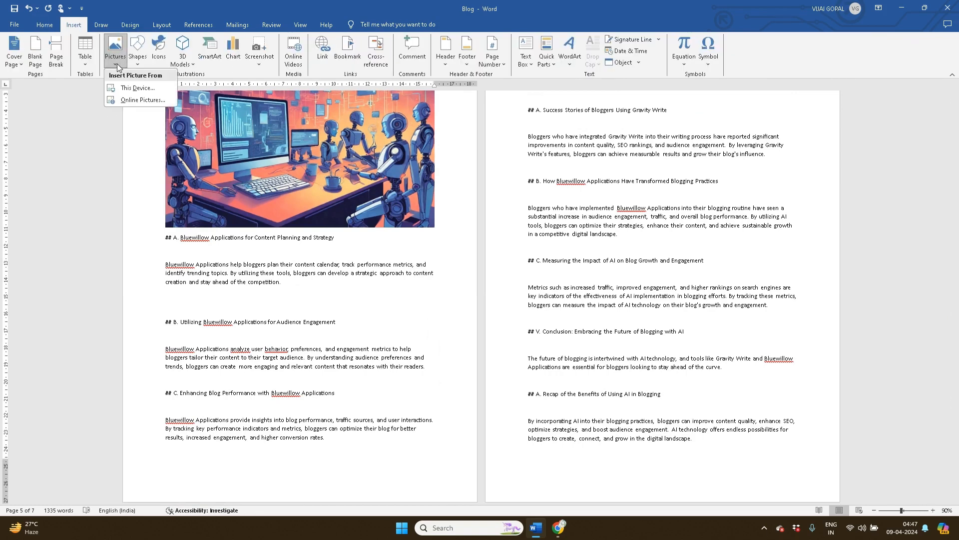
pyautogui.click(137, 89)
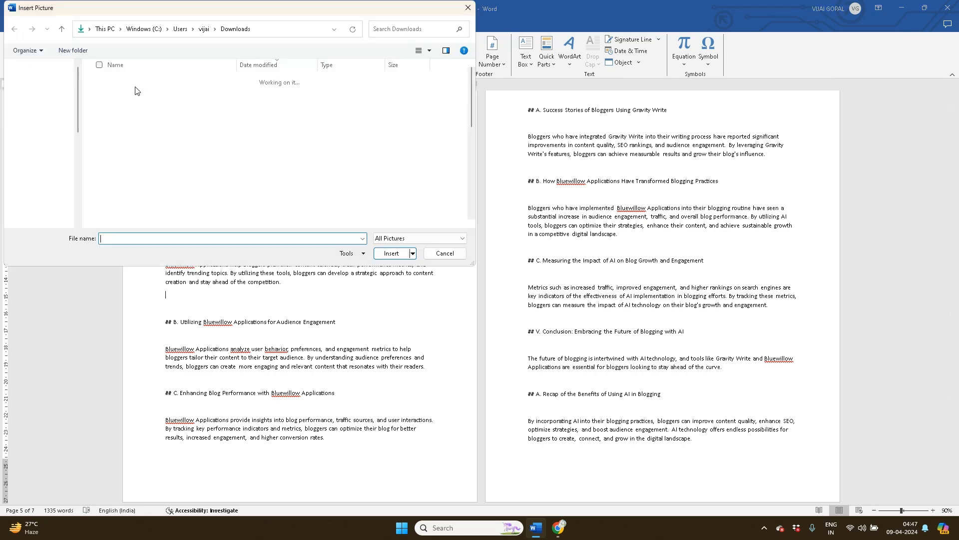
pyautogui.click(152, 145)
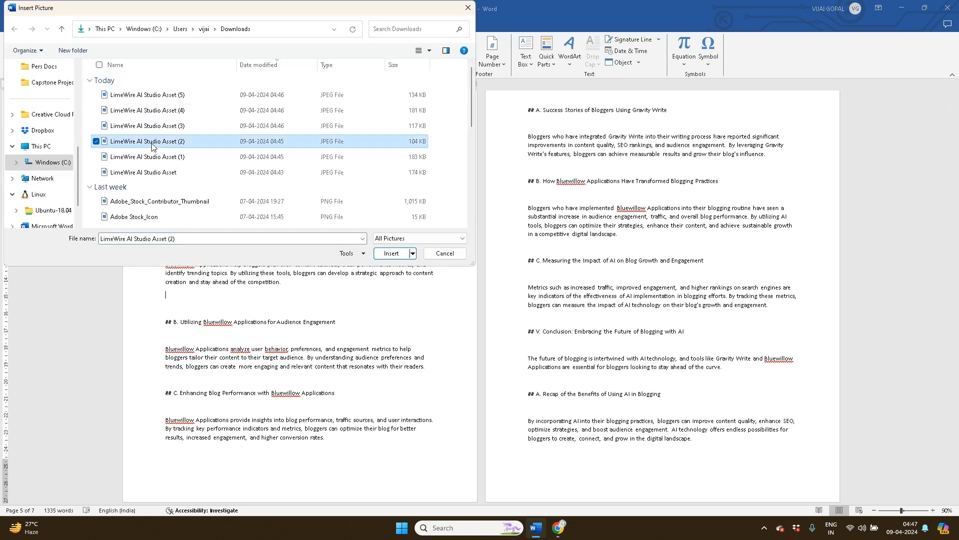
pyautogui.click(391, 253)
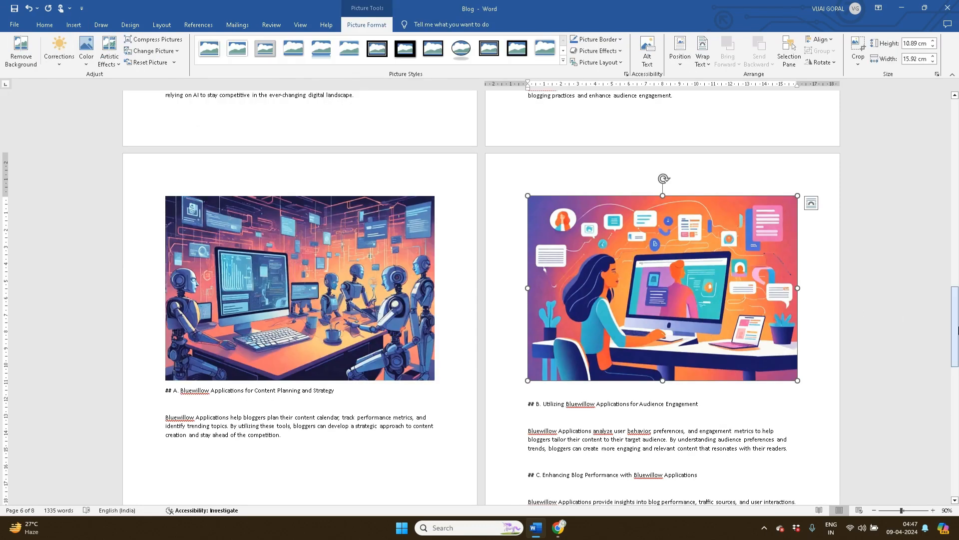
pyautogui.scroll(-5, 956, 330)
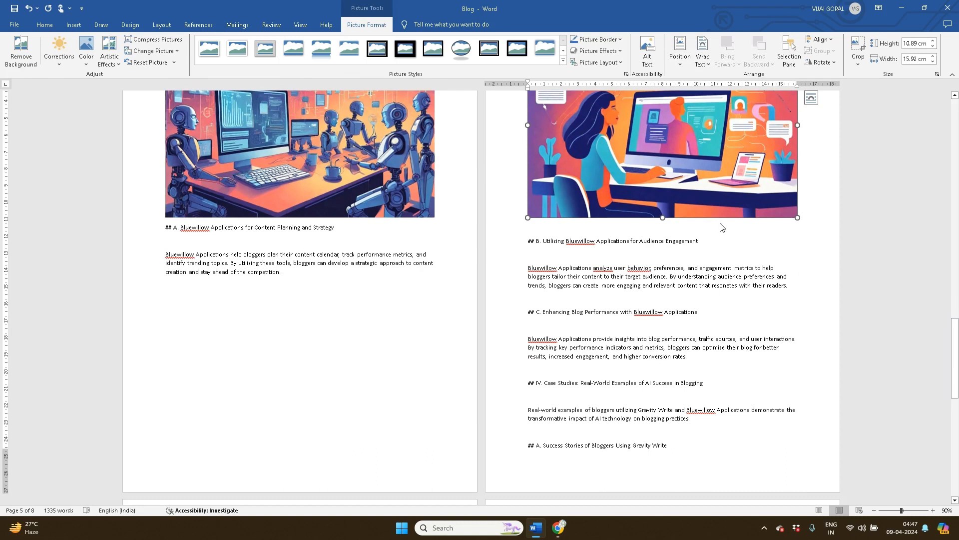
pyautogui.click(716, 238)
pyautogui.press('Return')
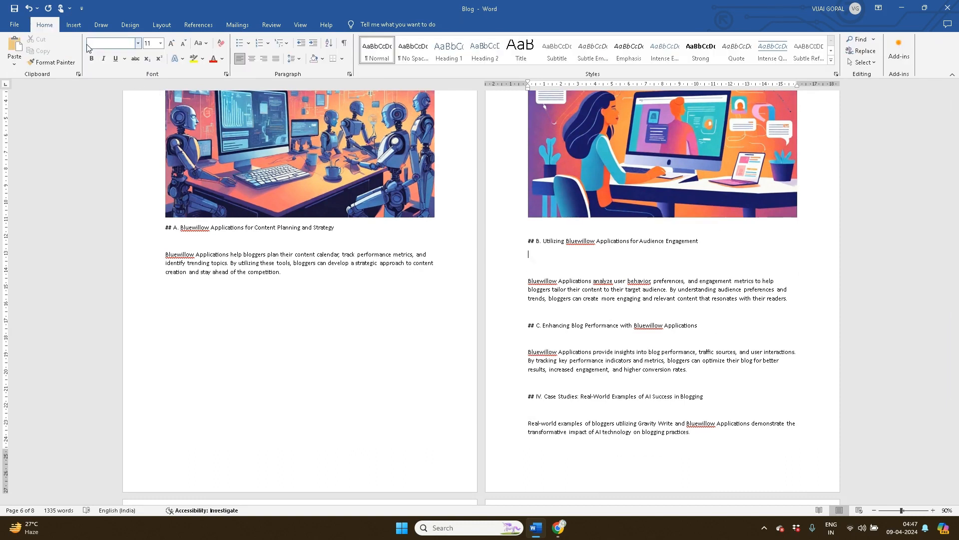
# Insert the laptop image 'LimeWire AI Studio Asset (3)' below heading B
pyautogui.click(74, 26)
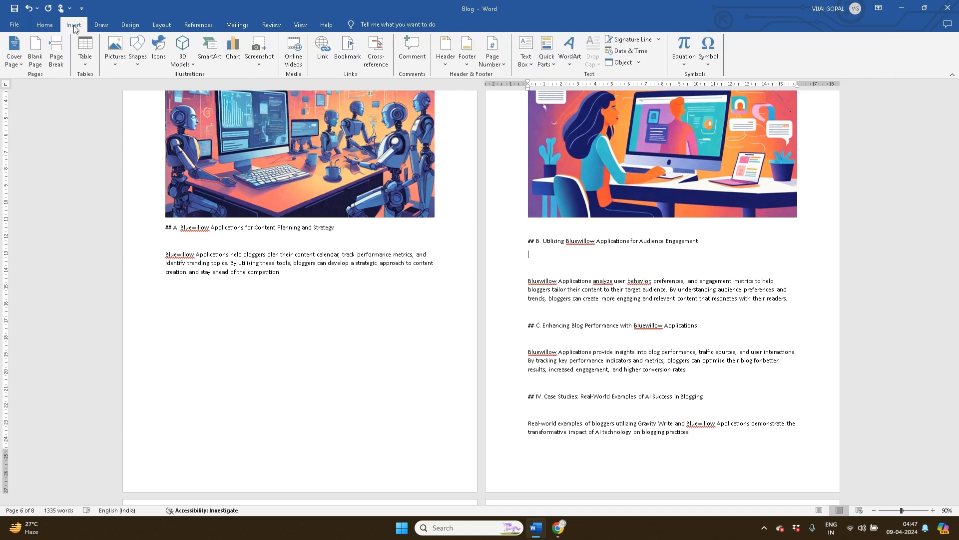
pyautogui.click(114, 66)
pyautogui.click(133, 87)
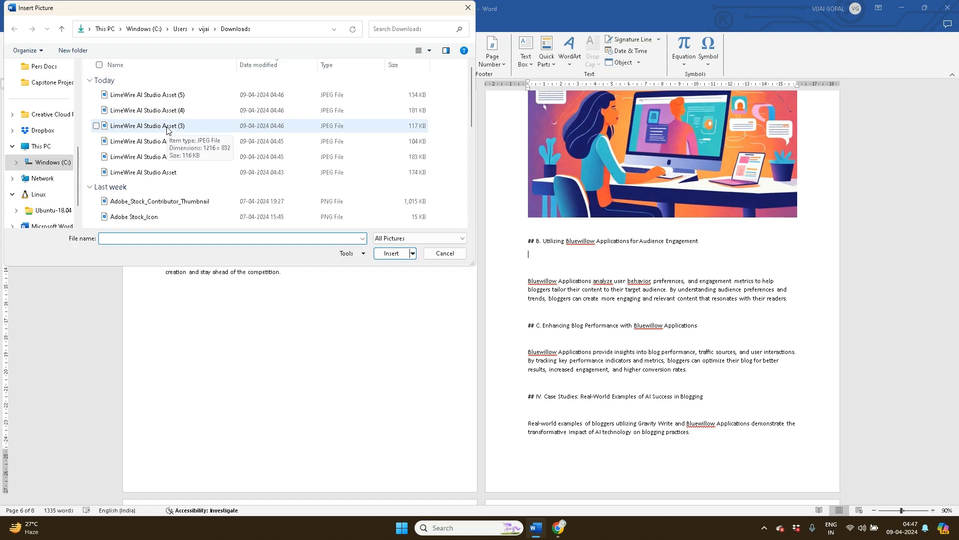
pyautogui.click(167, 128)
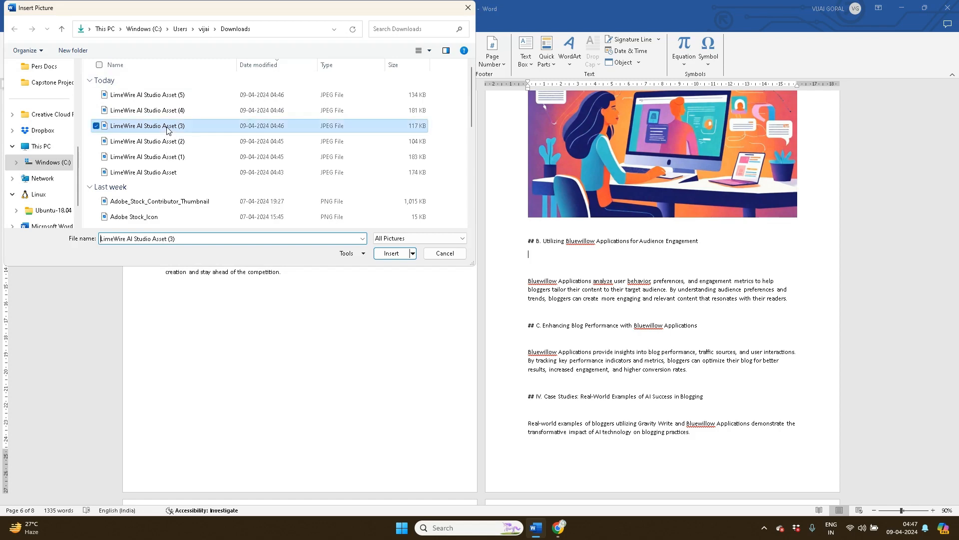
pyautogui.click(393, 254)
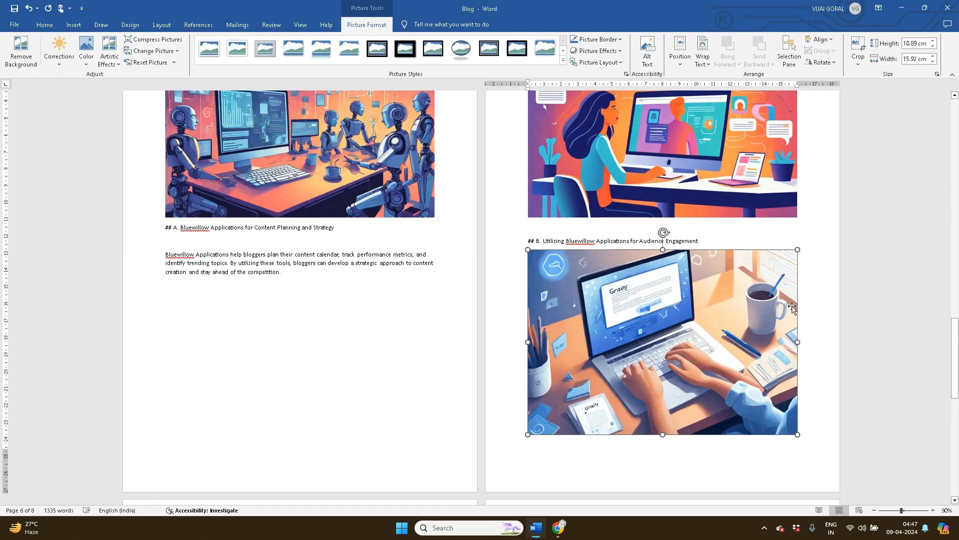
pyautogui.moveTo(958, 359); pyautogui.dragTo(958, 429)
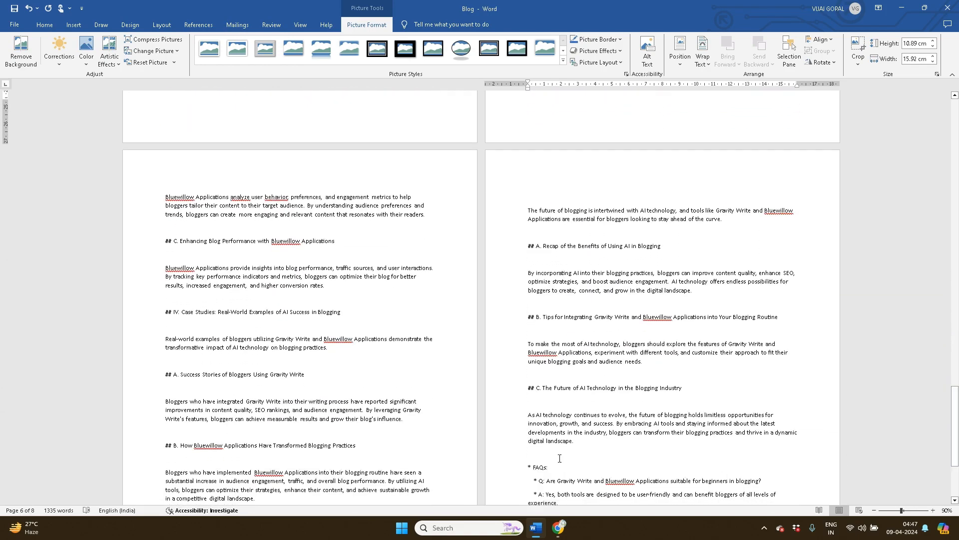
# Insert 'LimeWire AI Studio Asset (5)' on a new line after 'rates.' in the Blog Performance section
pyautogui.click(332, 289)
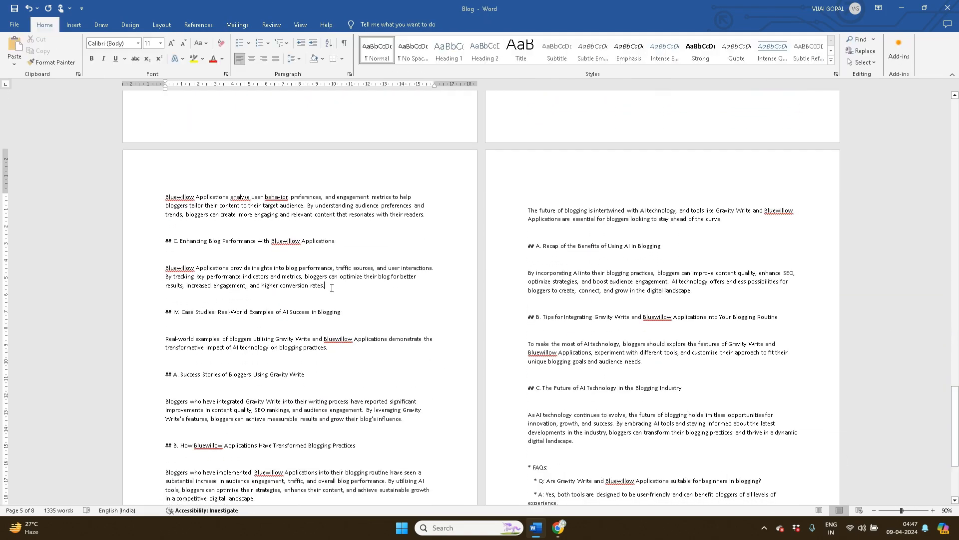
pyautogui.press('Return')
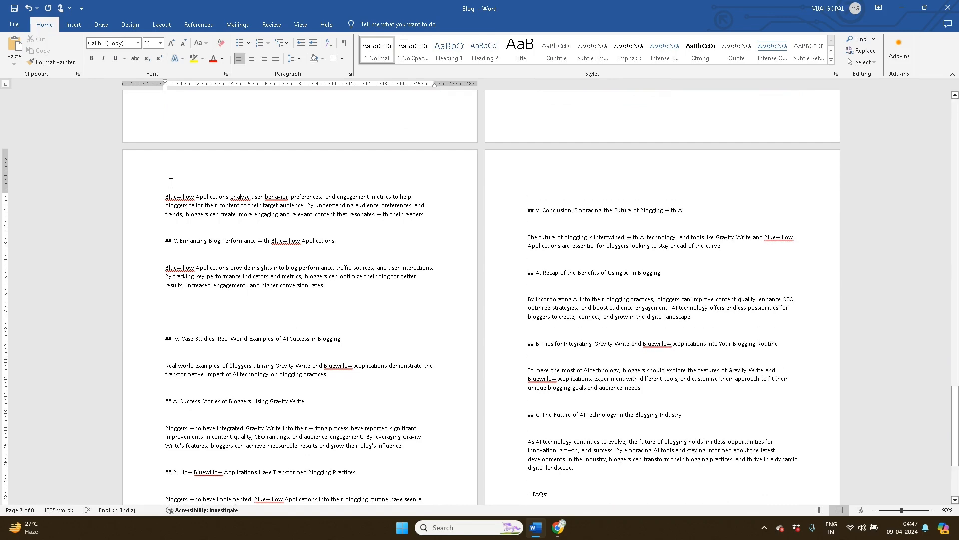
pyautogui.click(79, 30)
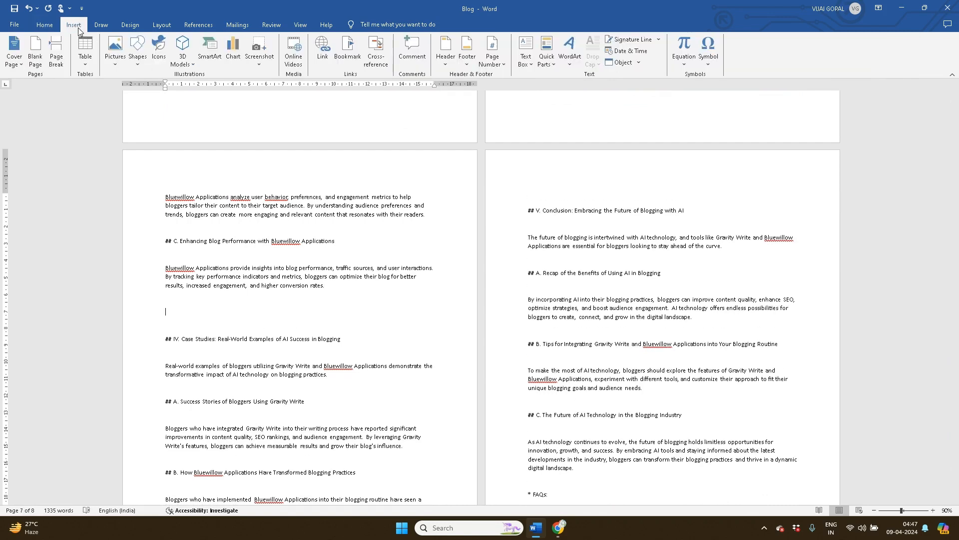
pyautogui.click(114, 69)
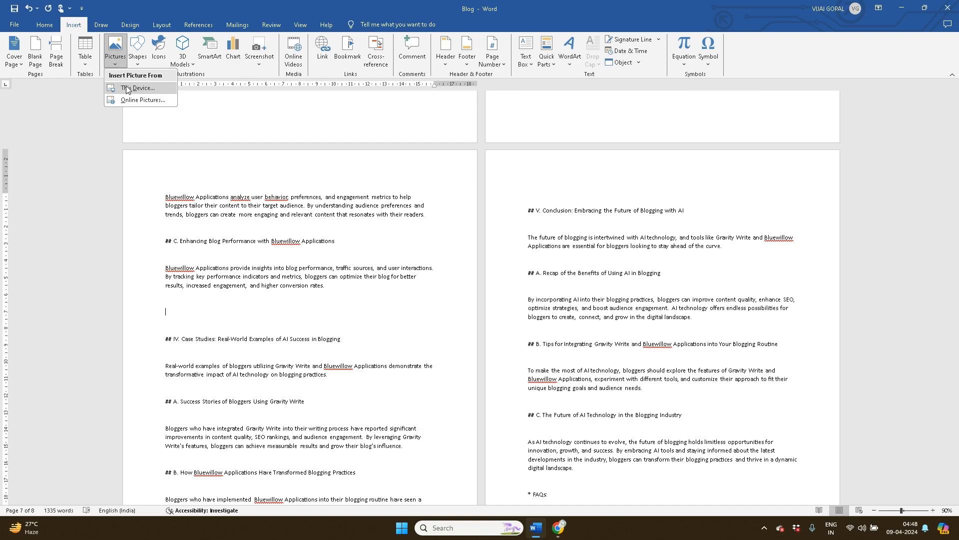
pyautogui.click(126, 86)
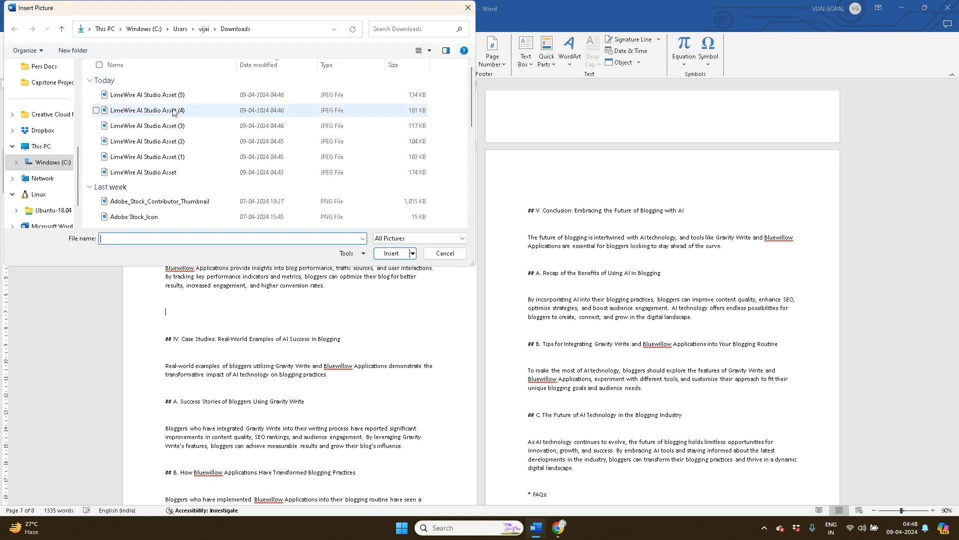
pyautogui.click(175, 96)
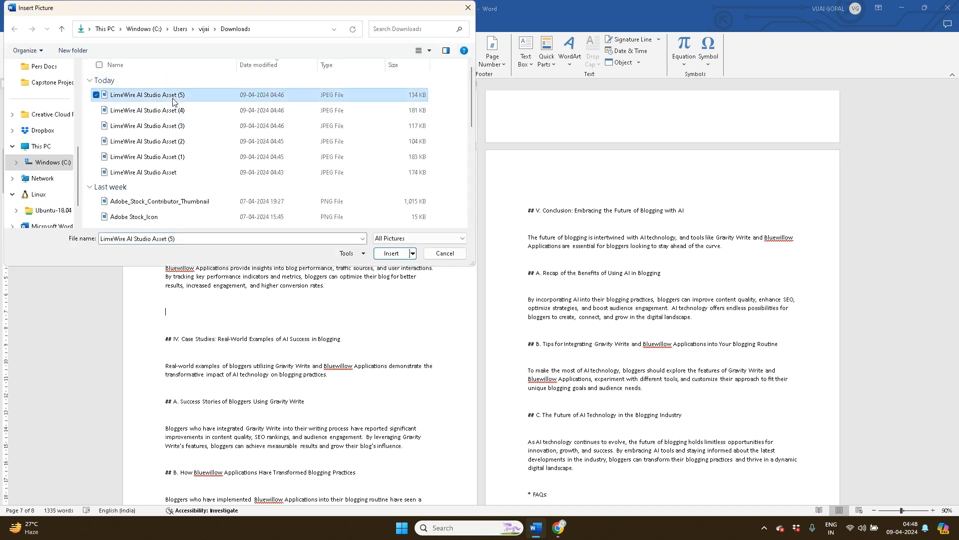
pyautogui.click(385, 255)
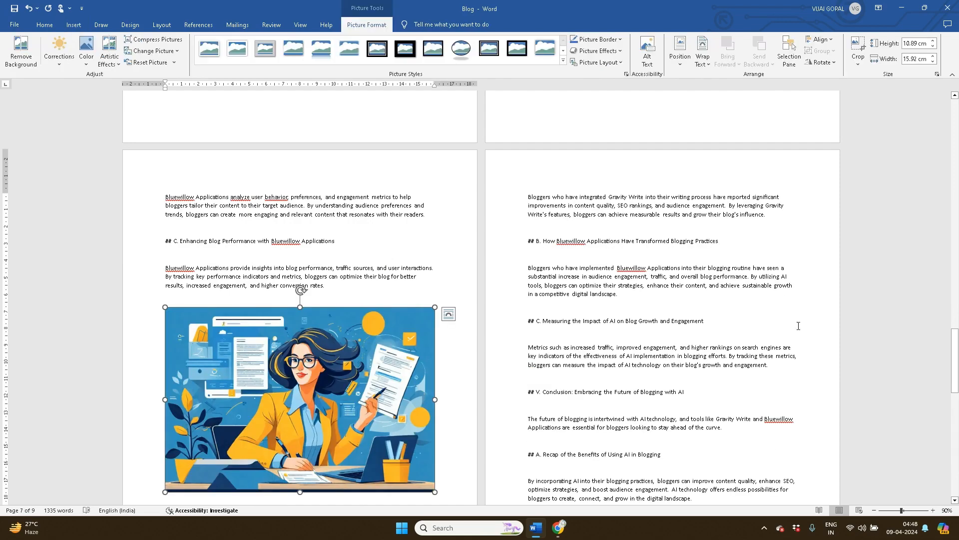
pyautogui.moveTo(955, 372); pyautogui.dragTo(958, 221)
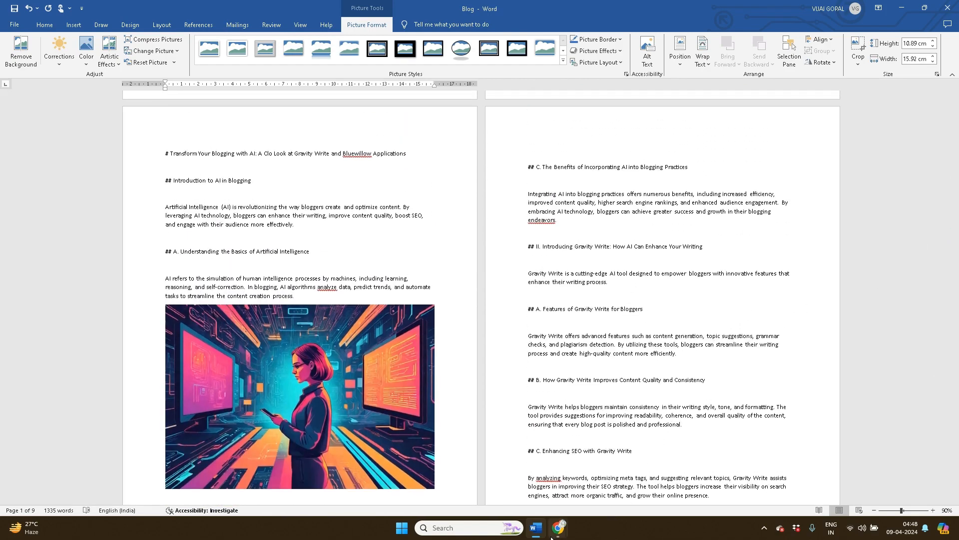
# Bring the LimeWire browser window forward and switch to the 'Library | Loom' tab
pyautogui.moveTo(558, 528)
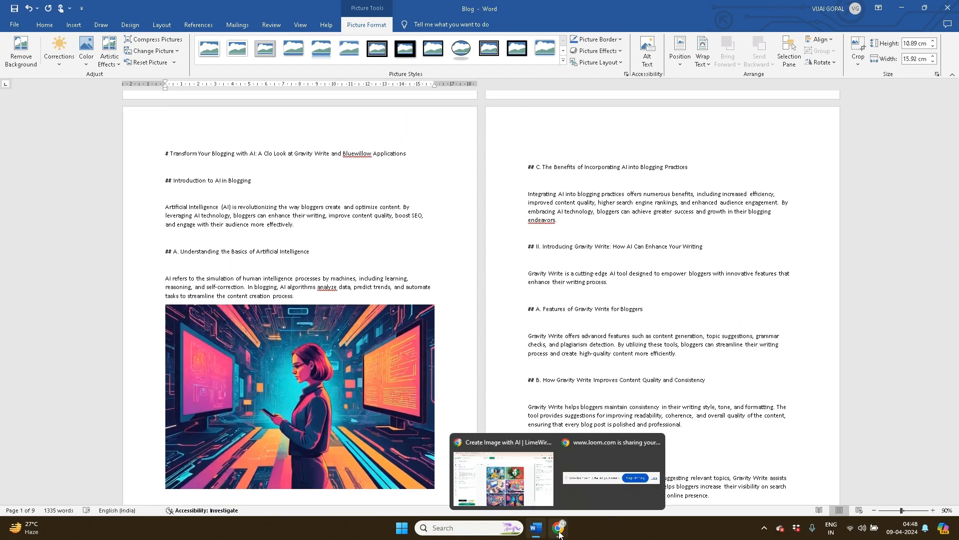
pyautogui.click(514, 477)
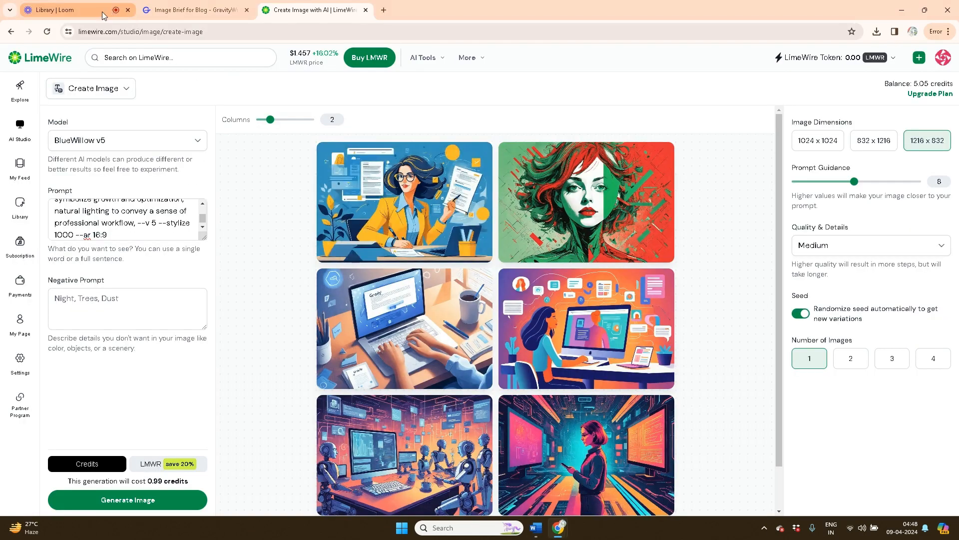
pyautogui.click(75, 10)
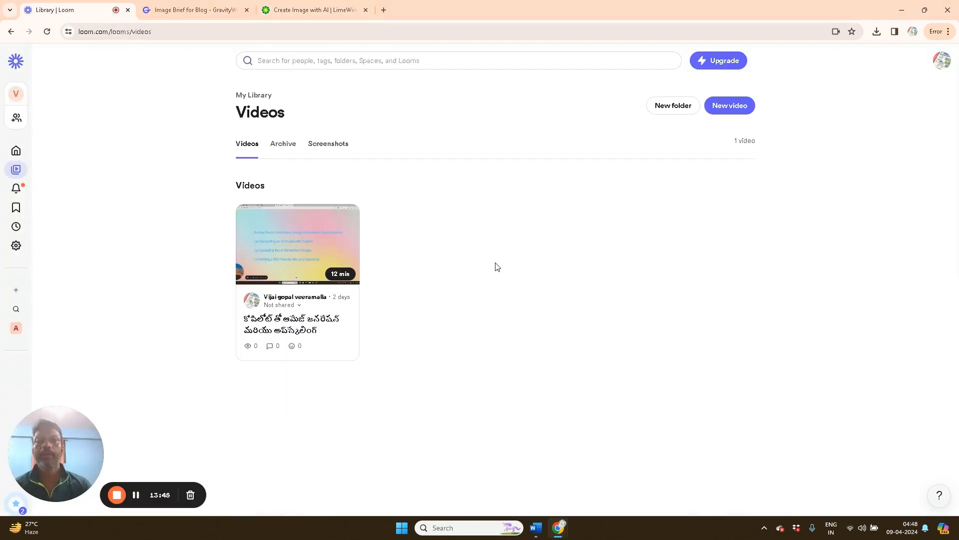